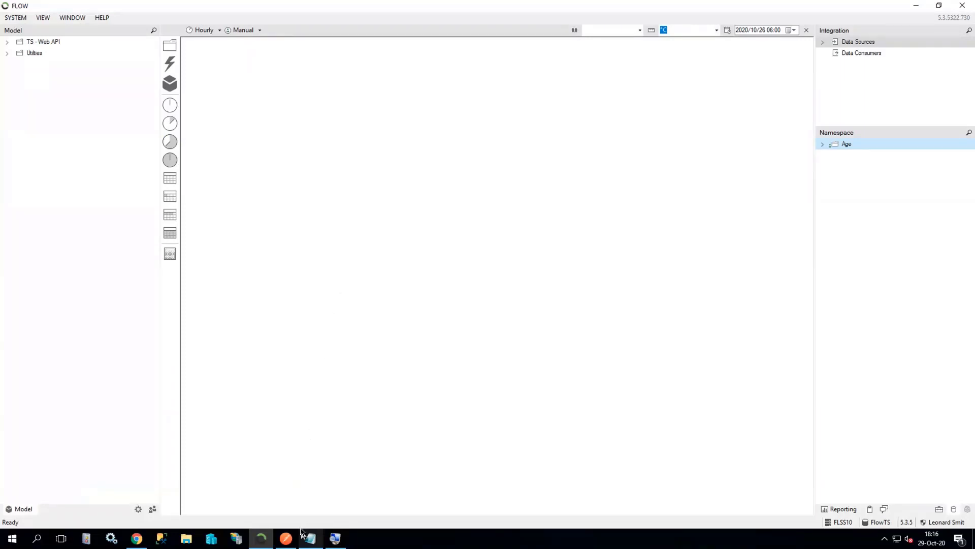
- Switch to Postman to view the workspace, and switch to Chrome to view the jsonpath.com evaluator
click(286, 538)
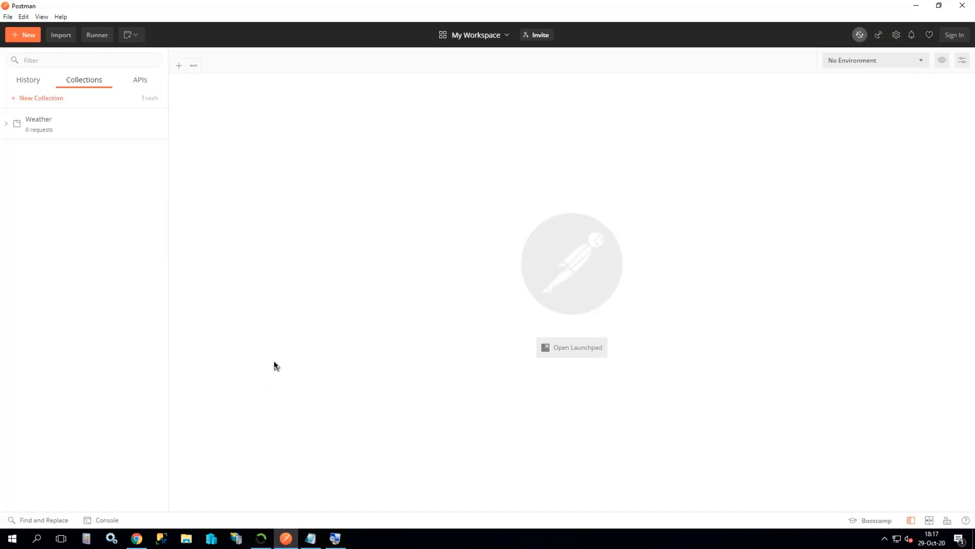
mouse_move(141, 541)
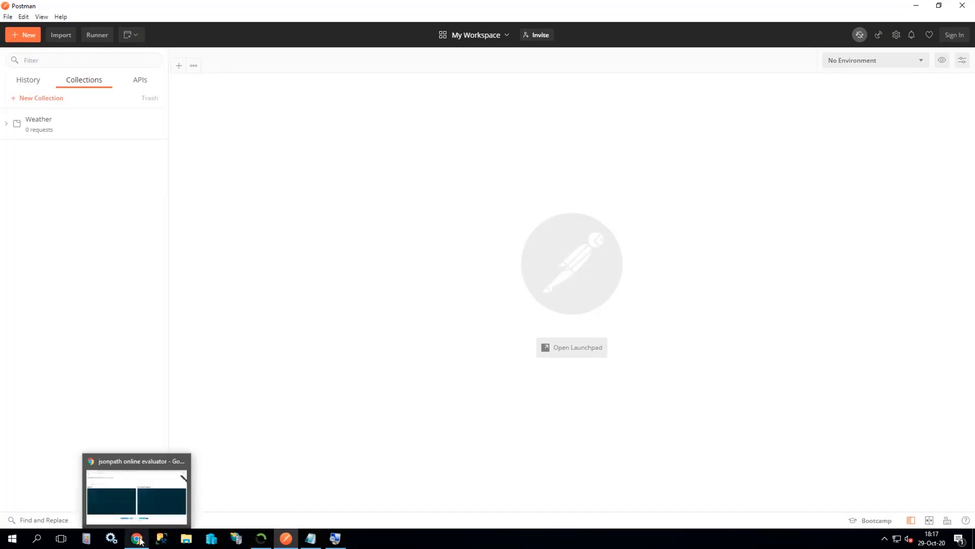
click(141, 542)
click(179, 28)
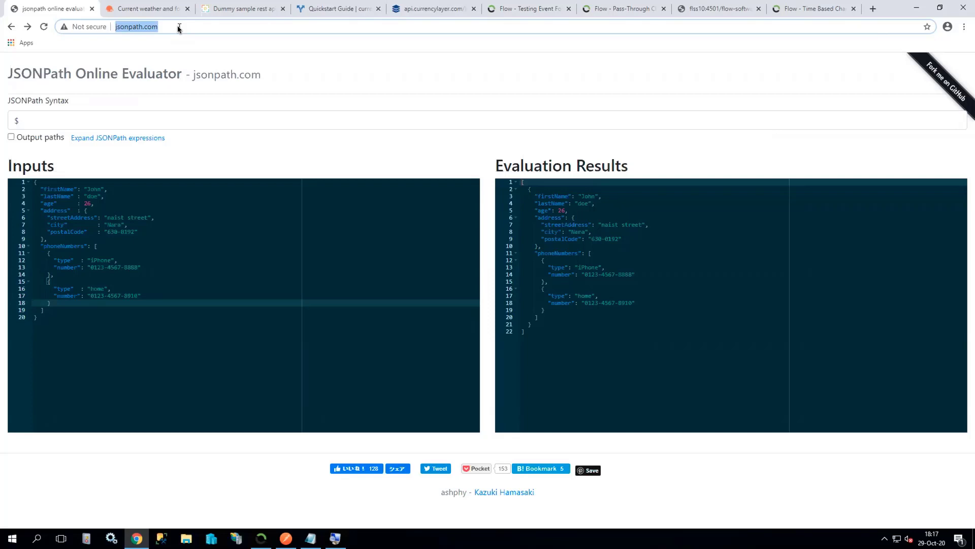
- Open OpenWeather's Current Weather Data API documentation and examine the city name parameter in the API call format
click(147, 10)
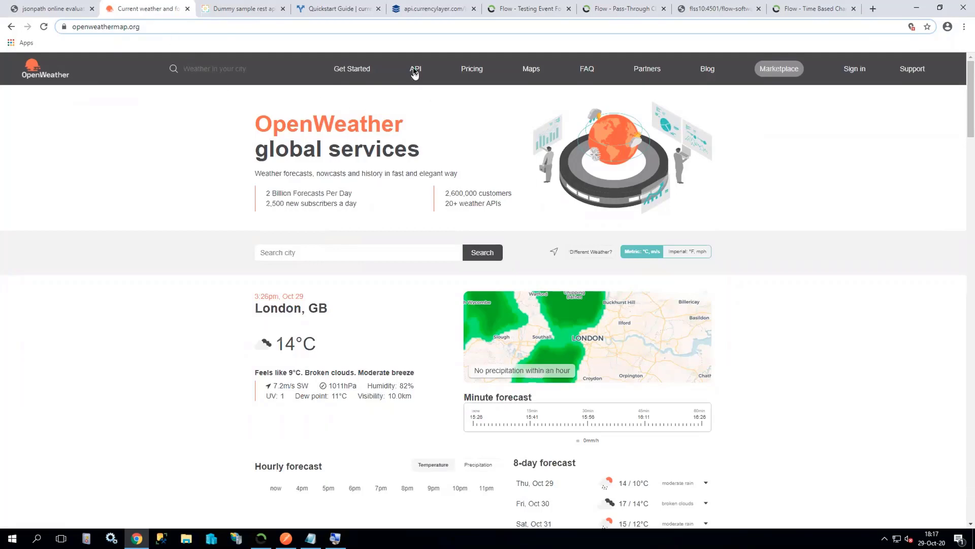
click(415, 72)
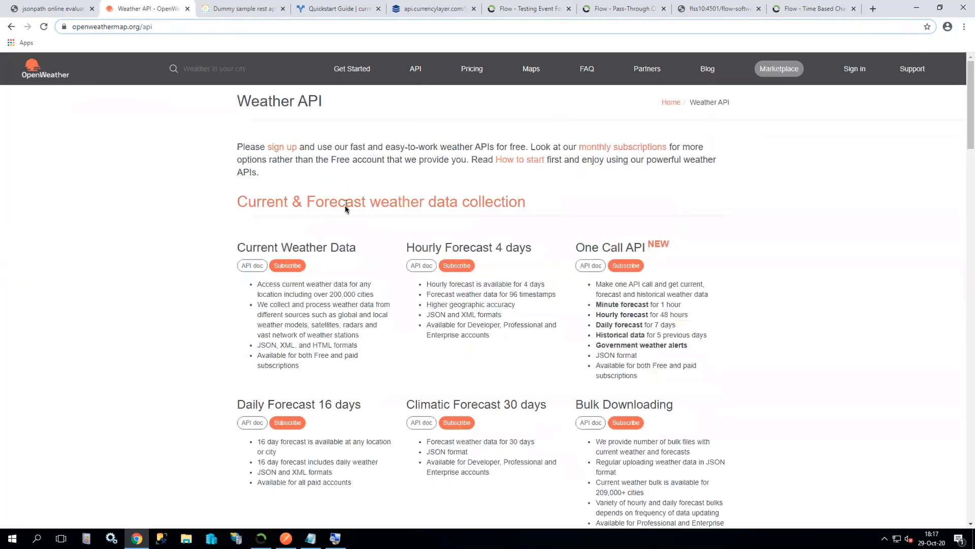
click(259, 270)
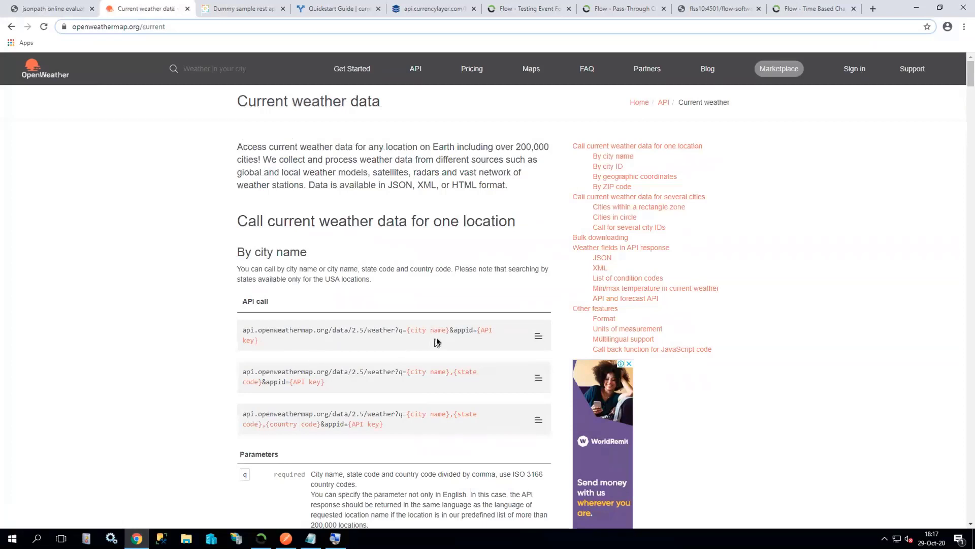
drag(447, 331, 406, 331)
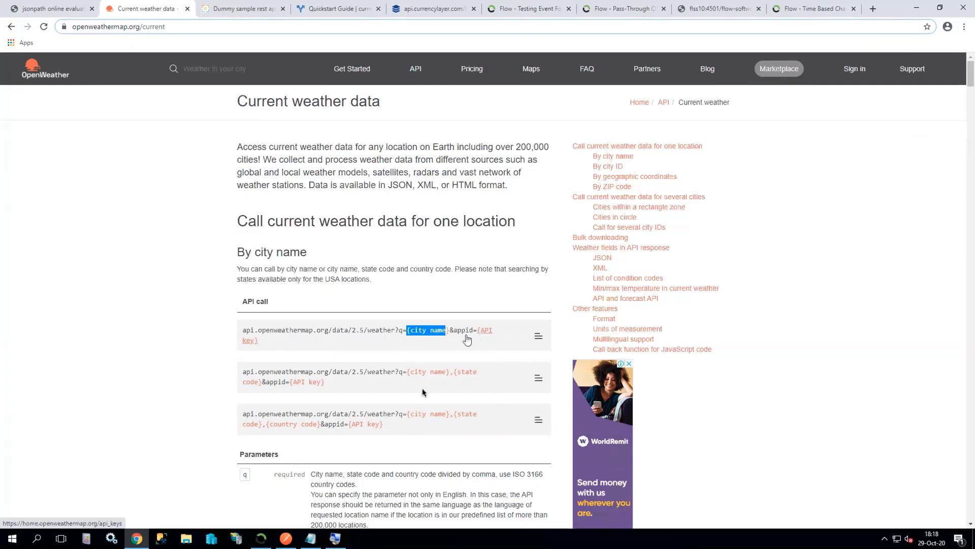
- Copy the full Weather request URL for Johannesburg from the TTS.txt notes in Notepad
click(316, 544)
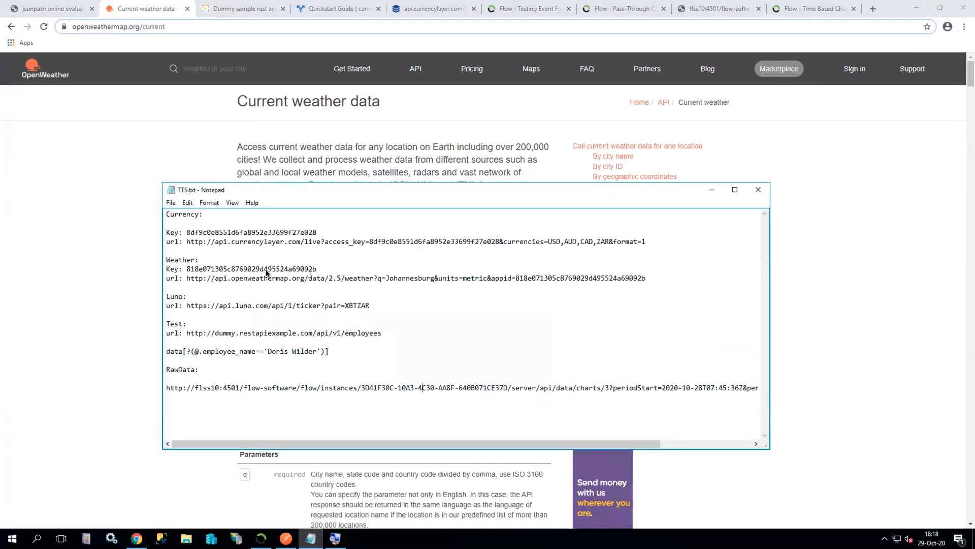
drag(647, 279, 186, 279)
key(ctrl+c)
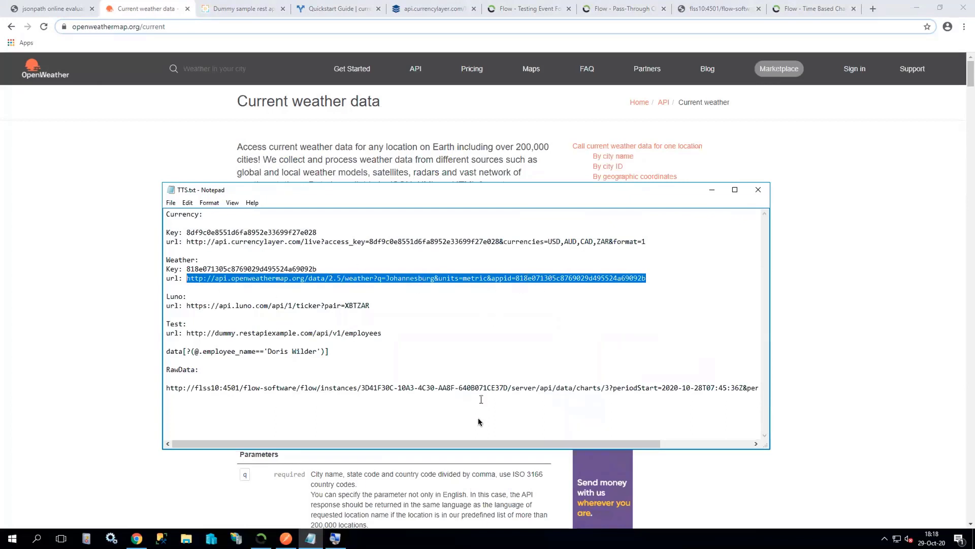
- Switch to Postman and create a new collection named TS
click(287, 539)
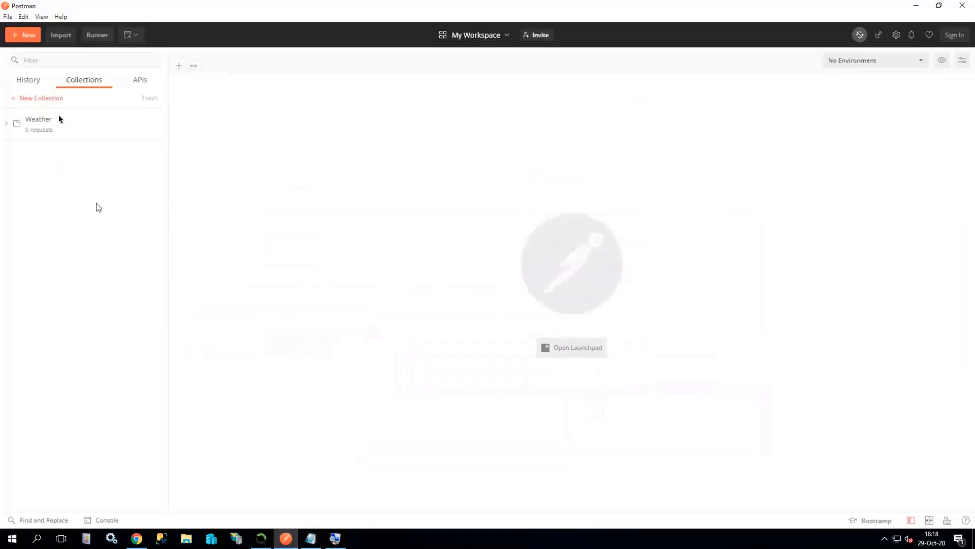
click(54, 99)
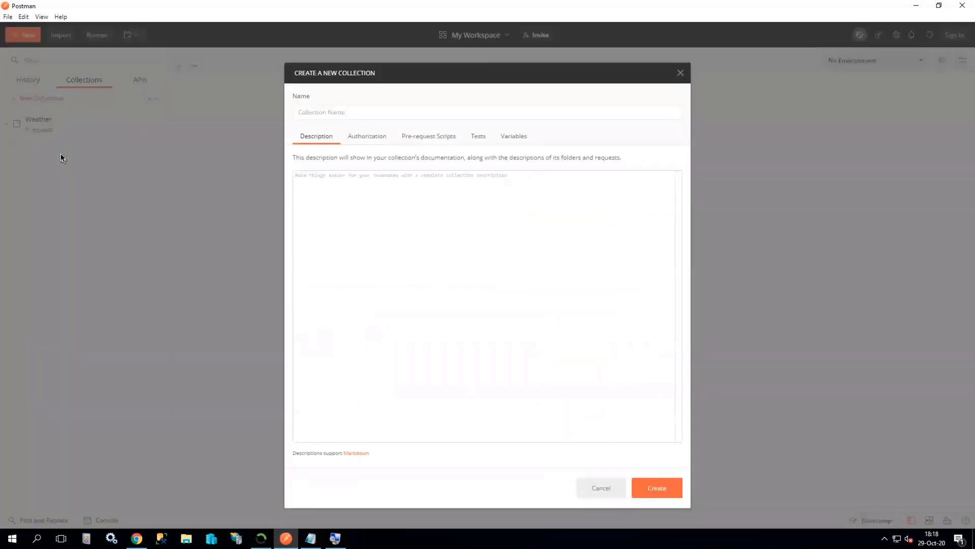
text(TS)
click(656, 488)
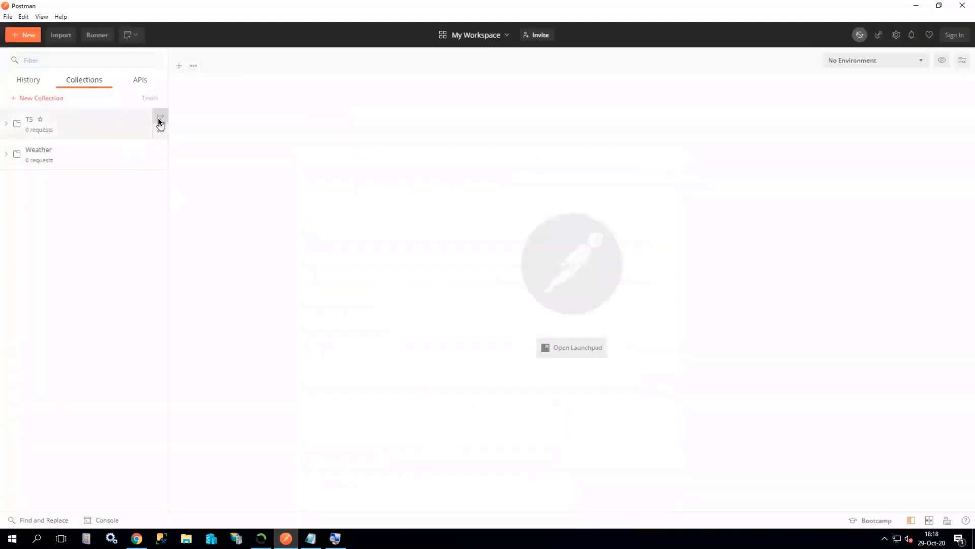
- Add a request named Weather to the TS collection and open it
click(159, 121)
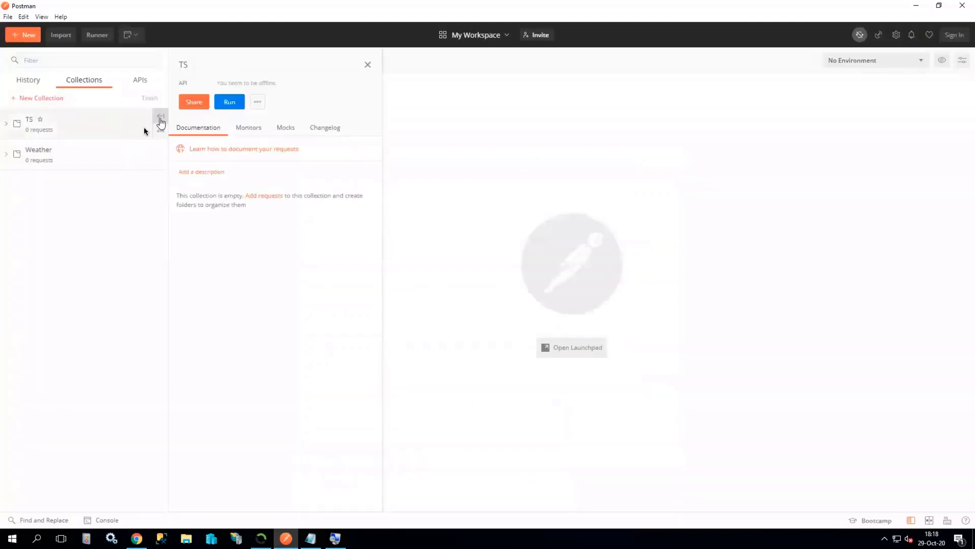
click(145, 128)
click(160, 134)
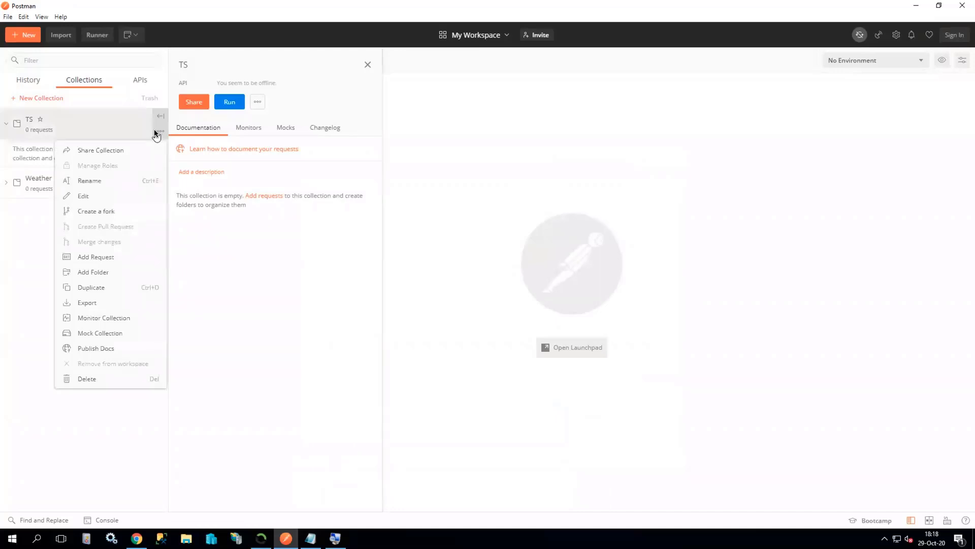
click(99, 257)
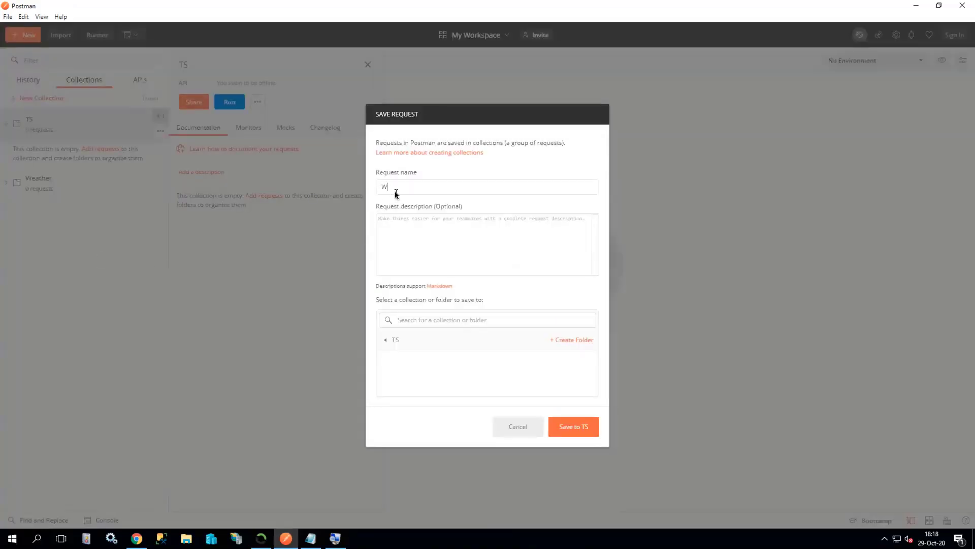
text(Weather)
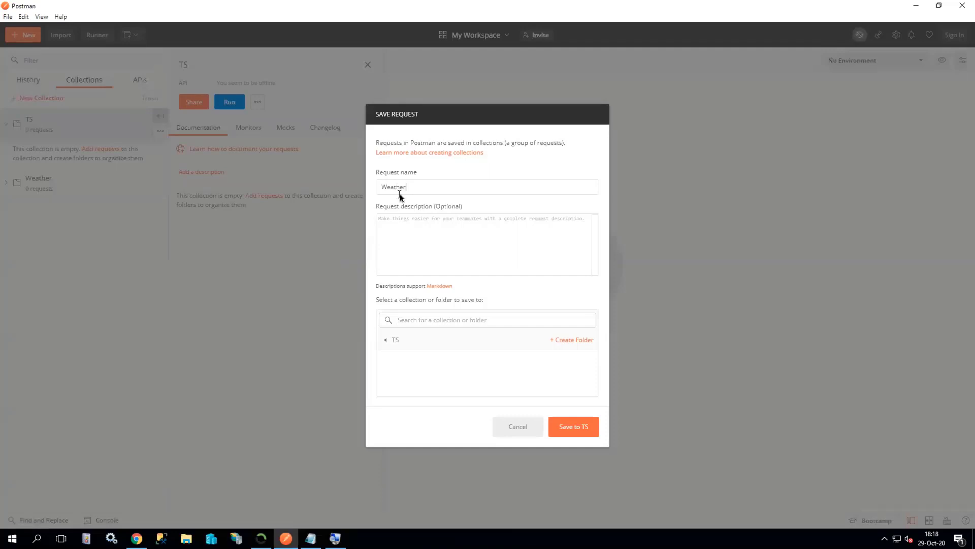
click(589, 430)
click(108, 147)
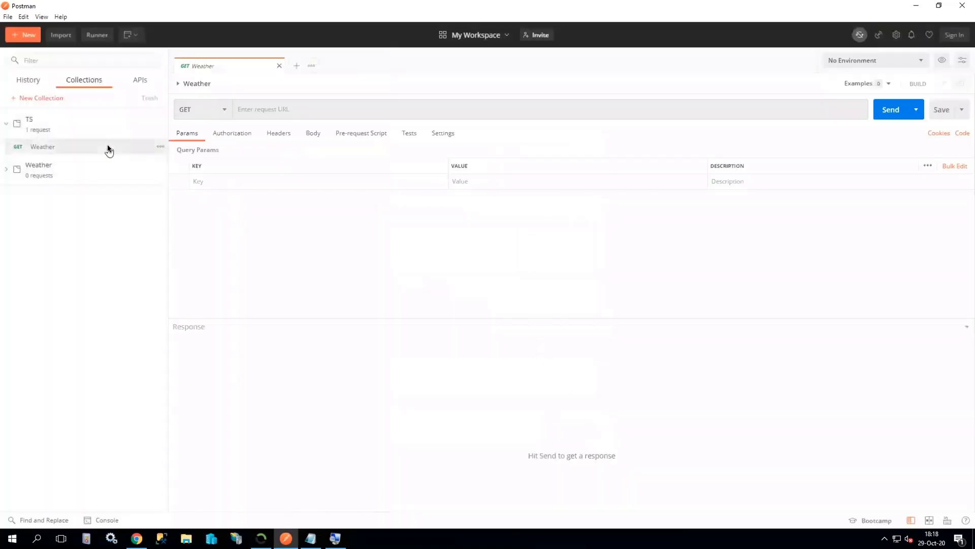
- Paste the copied OpenWeather URL, including its API key, as the request URL, send the GET request and enlarge the response area
click(276, 109)
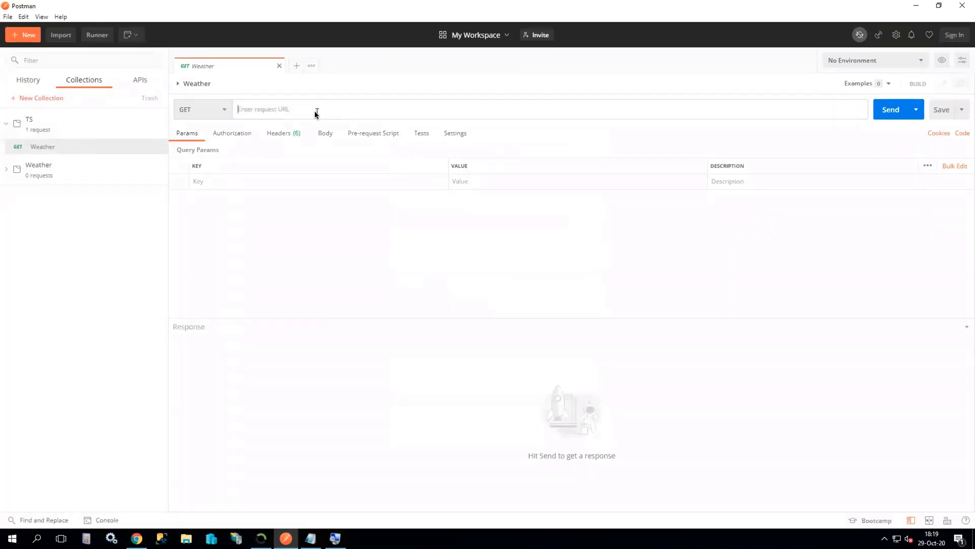
key(ctrl+v)
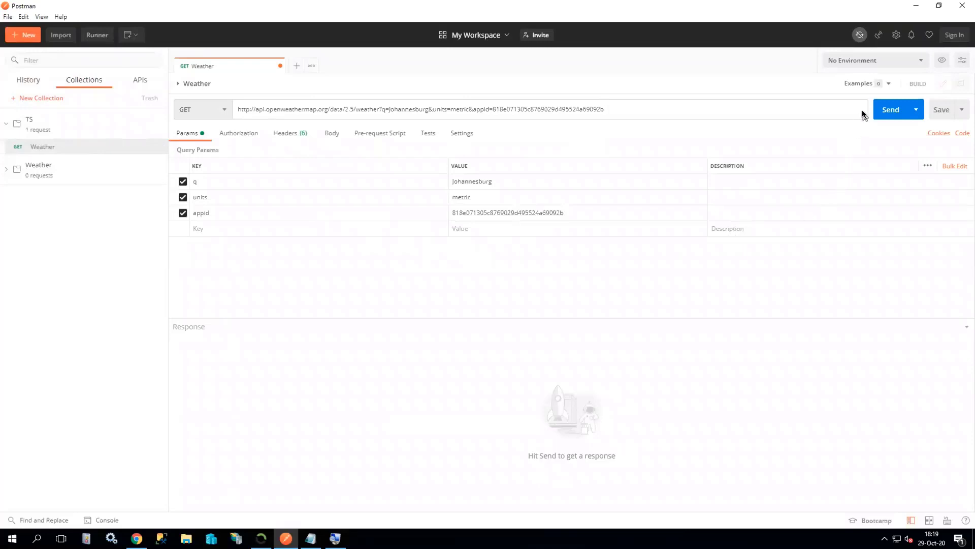
click(892, 113)
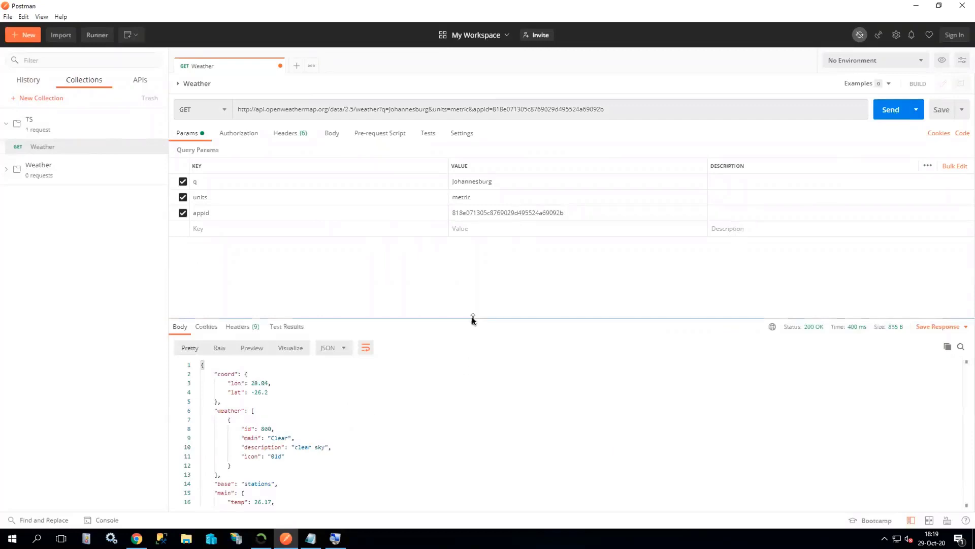
drag(472, 317, 483, 253)
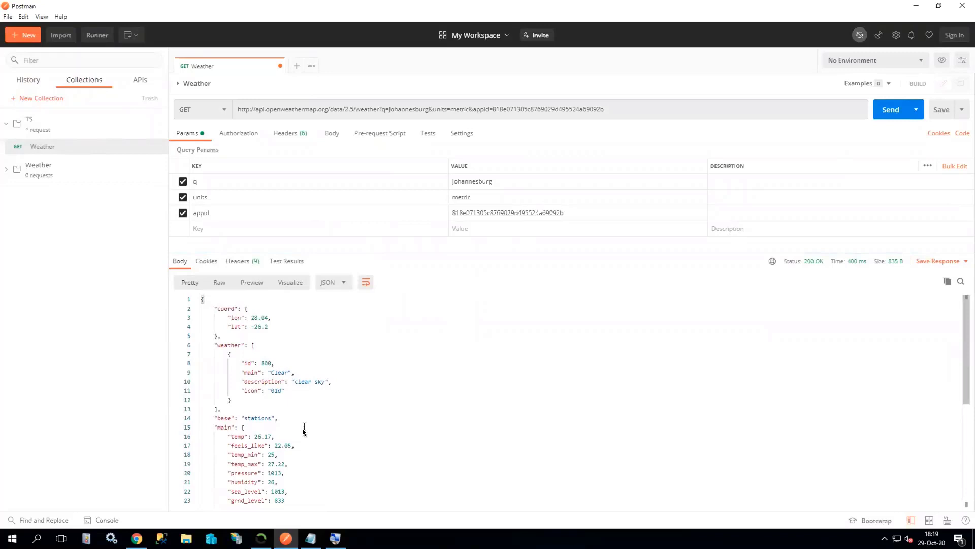
- Examine the temp field in the Weather response body and copy the entire JSON response
drag(247, 437, 229, 438)
click(364, 382)
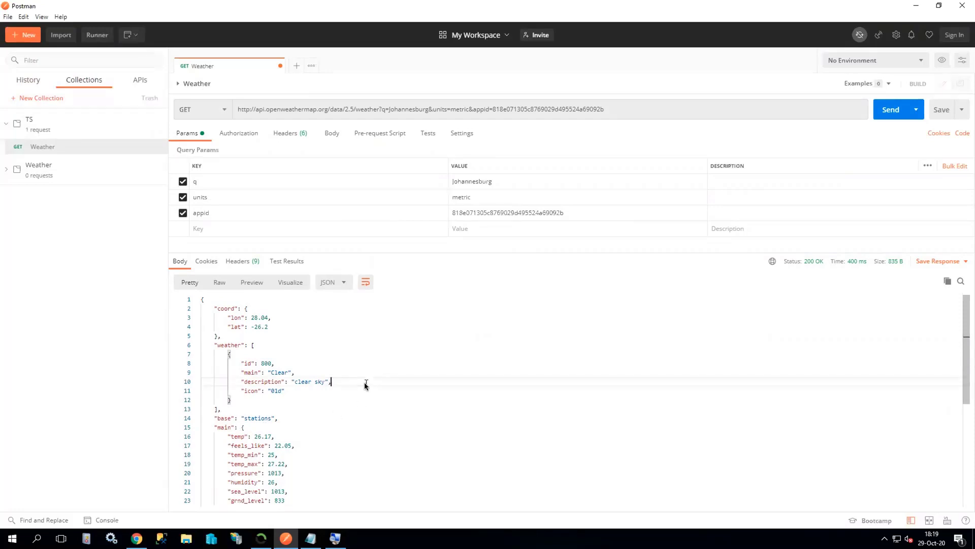
click(325, 345)
key(ctrl+a)
key(ctrl+c)
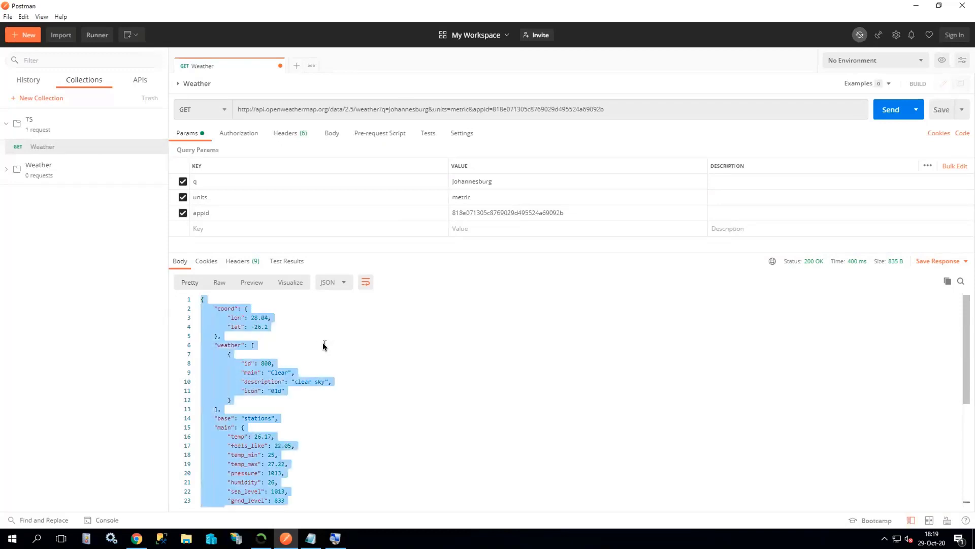
- Switch to Chrome and replace the sample input JSON in the JSONPath Online Evaluator with the copied weather response
click(138, 541)
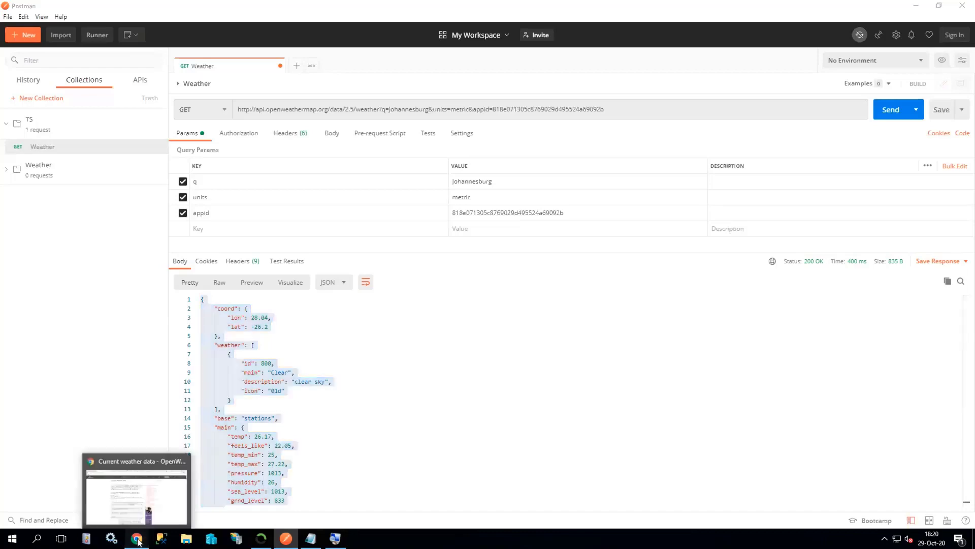
click(76, 10)
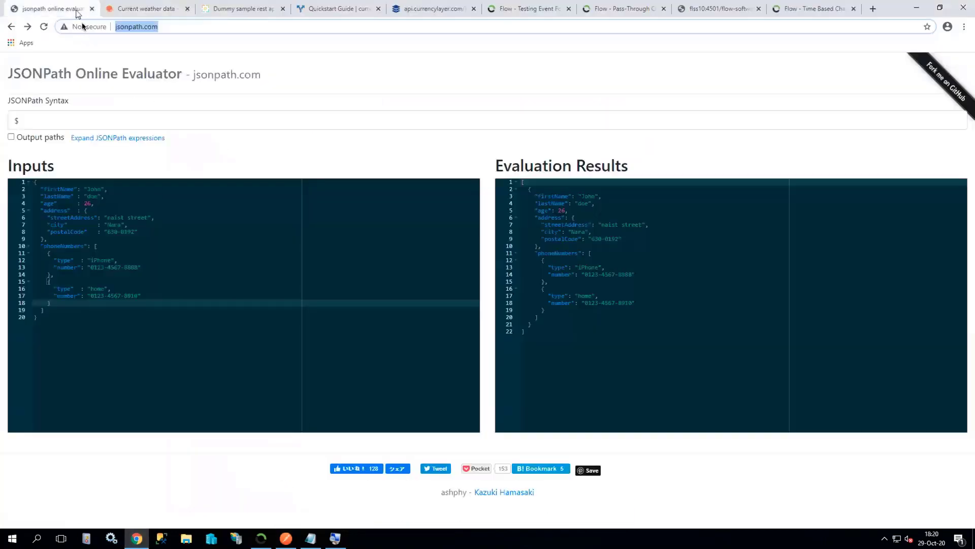
click(36, 319)
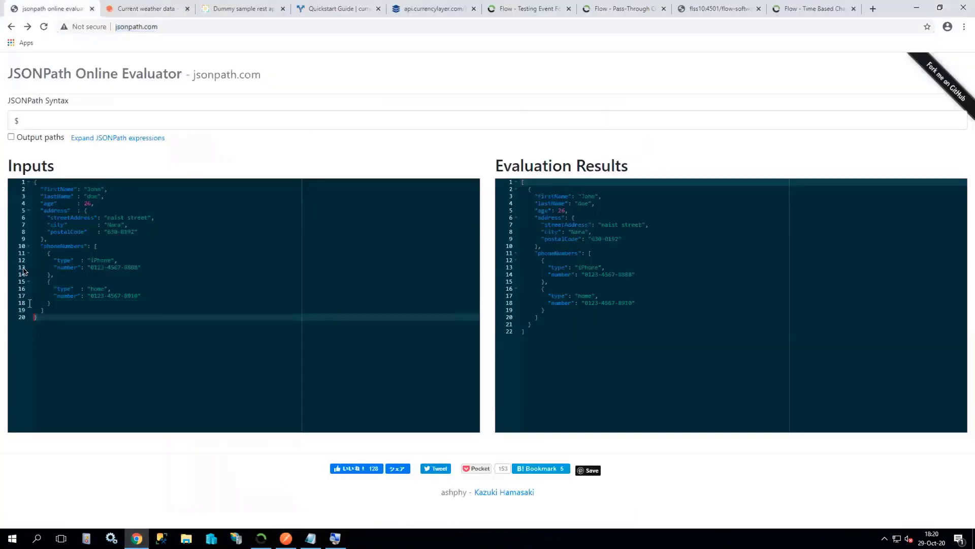
drag(23, 269, 9, 182)
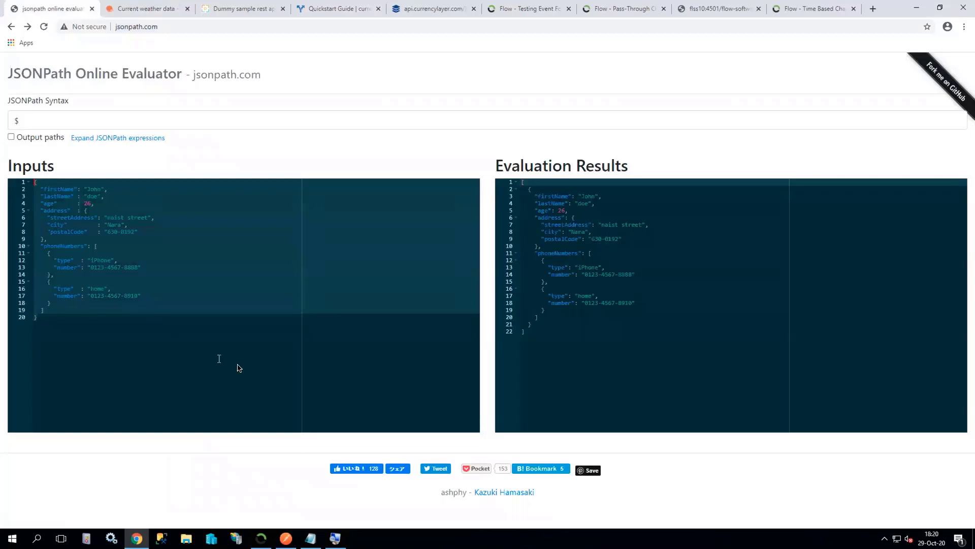
key(ctrl+v)
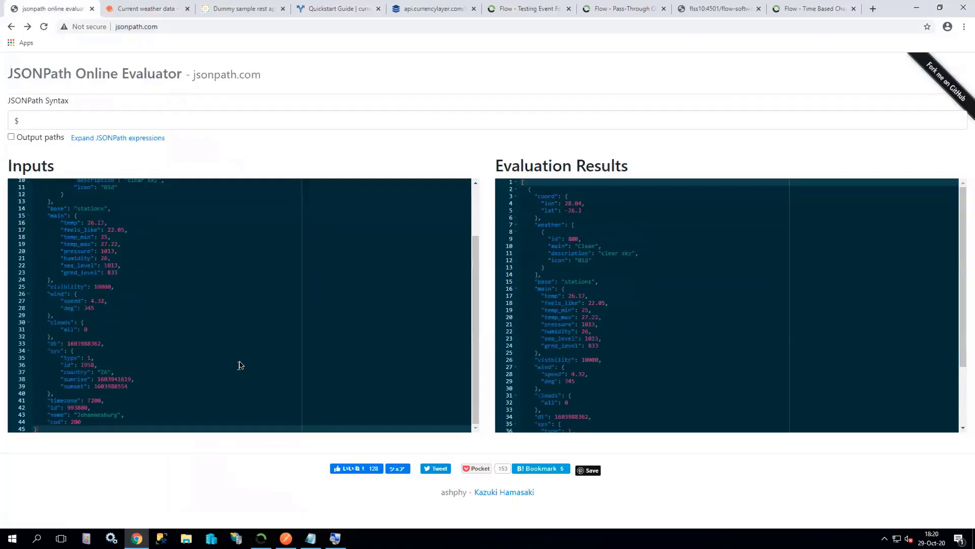
- Examine the temp field under main and the weather array in the evaluator's input JSON
drag(474, 247, 476, 201)
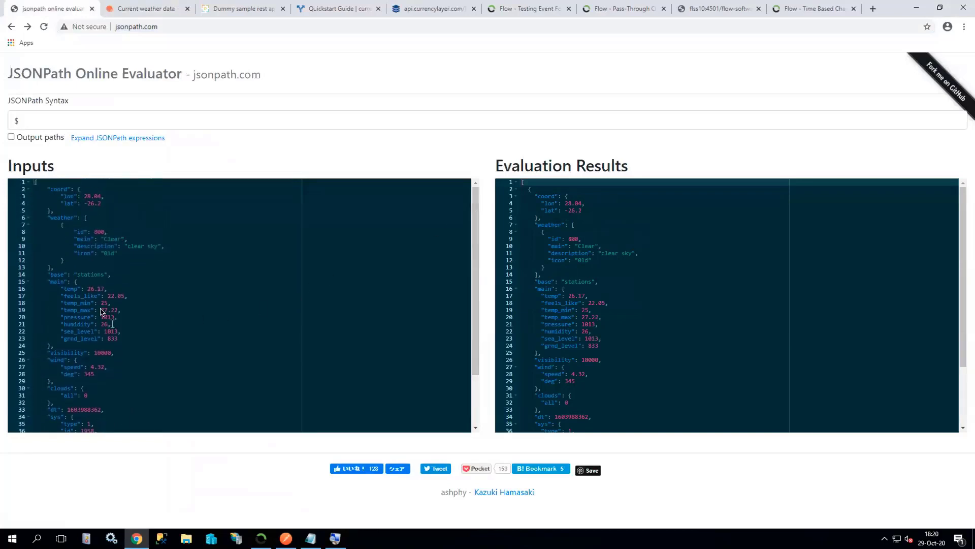
drag(64, 291, 107, 290)
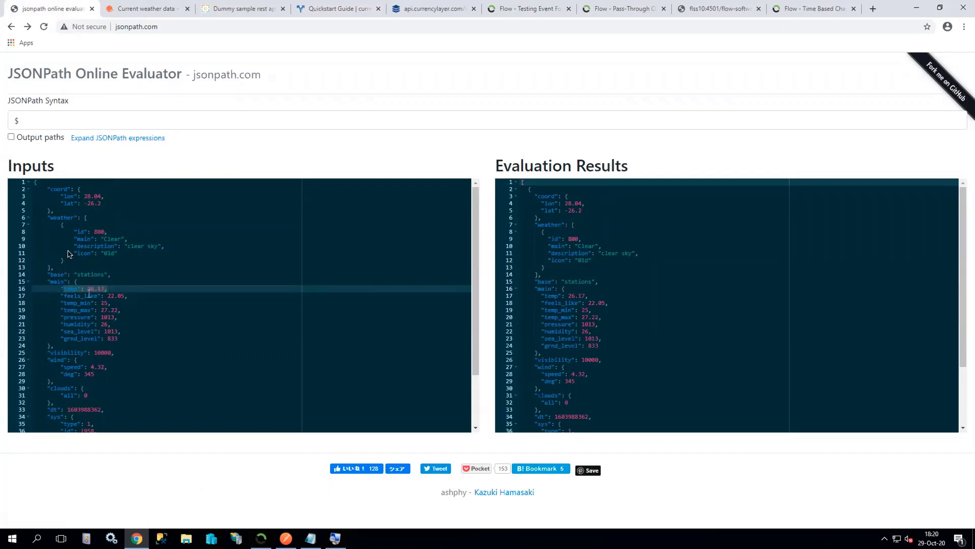
drag(85, 218, 86, 267)
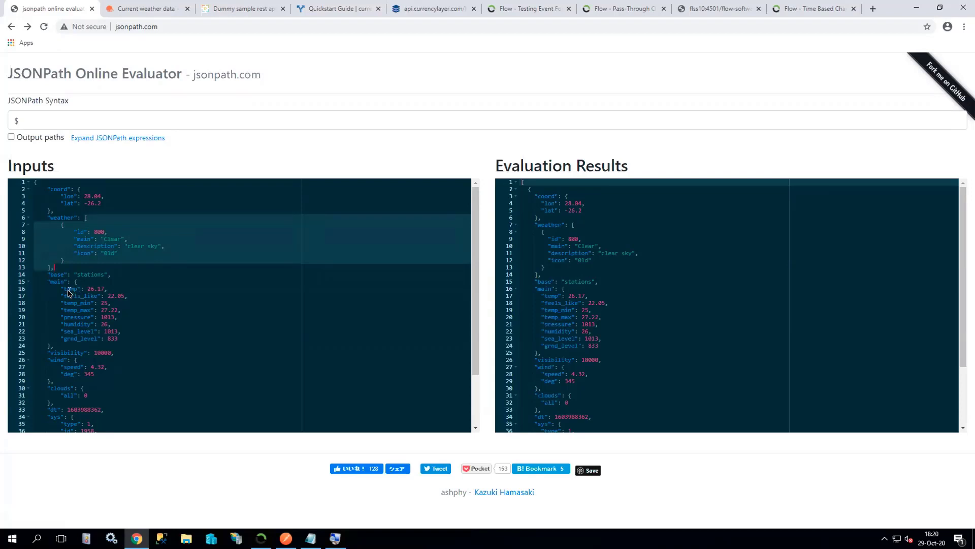
- Expand the JSONPath expressions reference, review its operators against the input JSON, and collapse it again
click(92, 144)
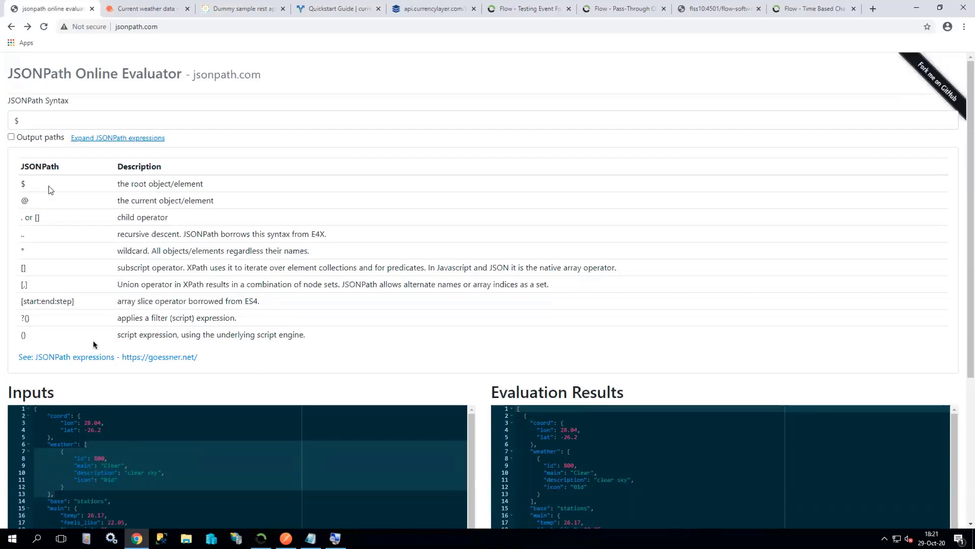
scroll(130, 452, down, 3)
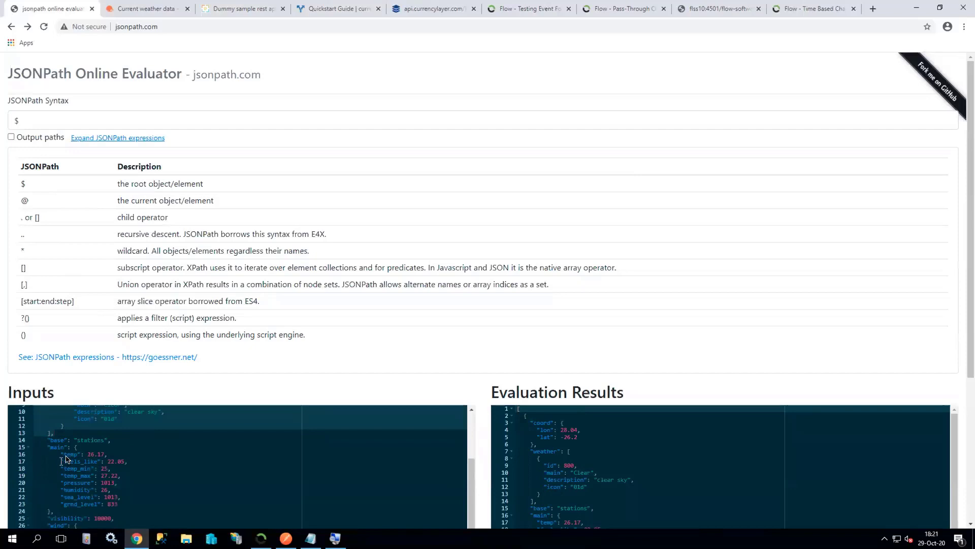
scroll(71, 460, up, 3)
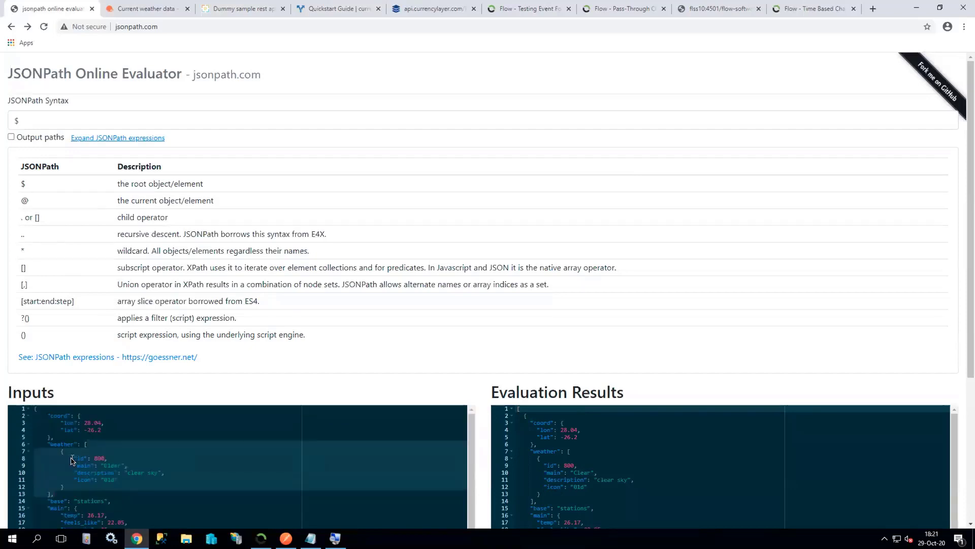
click(96, 138)
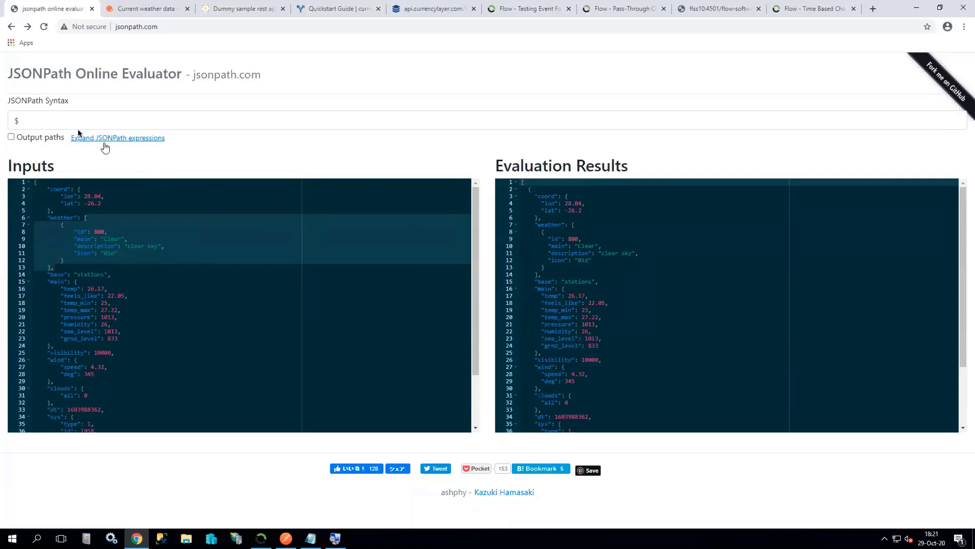
- Evaluate the JSONPath expression $.main and compare the results with the main object in the input JSON
click(53, 122)
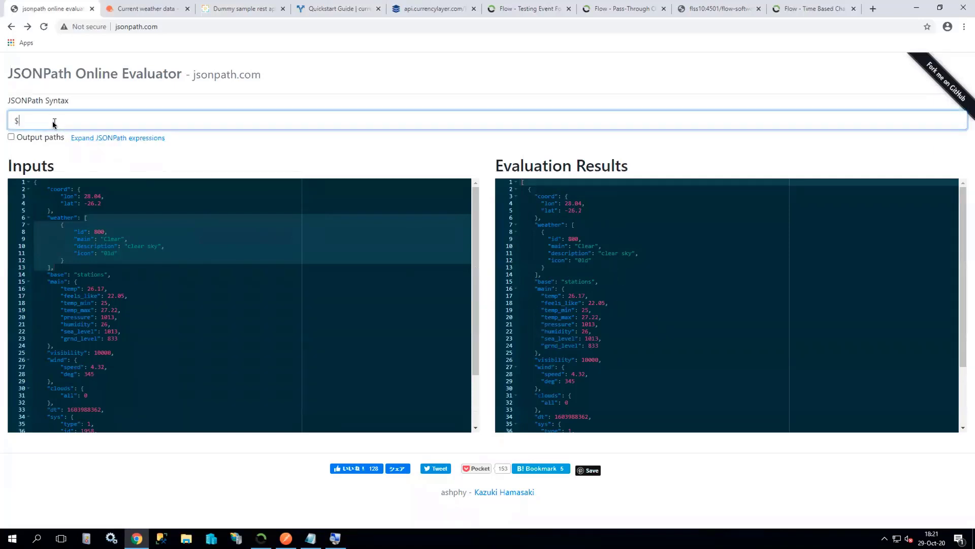
text(.main)
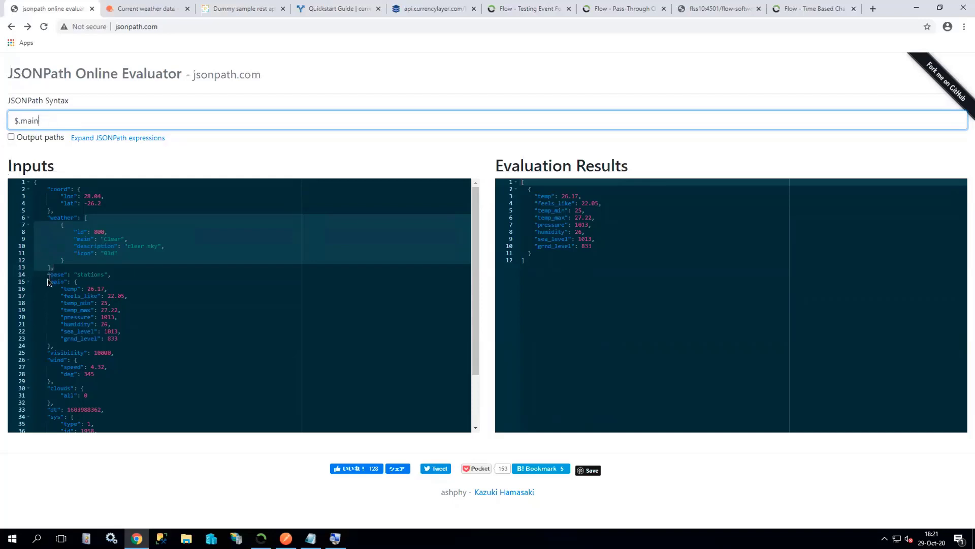
drag(49, 281, 98, 346)
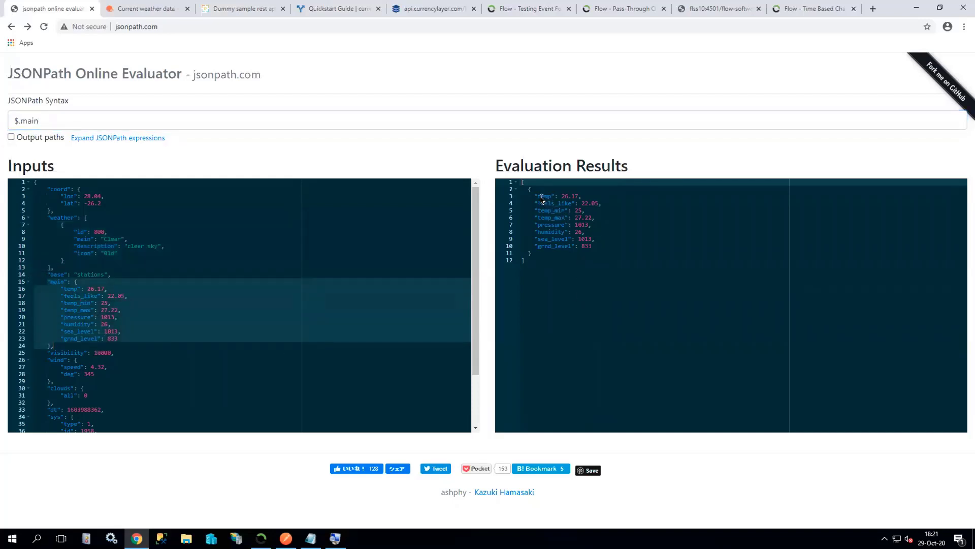
- Extend the JSONPath expression to $.main.temp and review the evaluation result
click(62, 120)
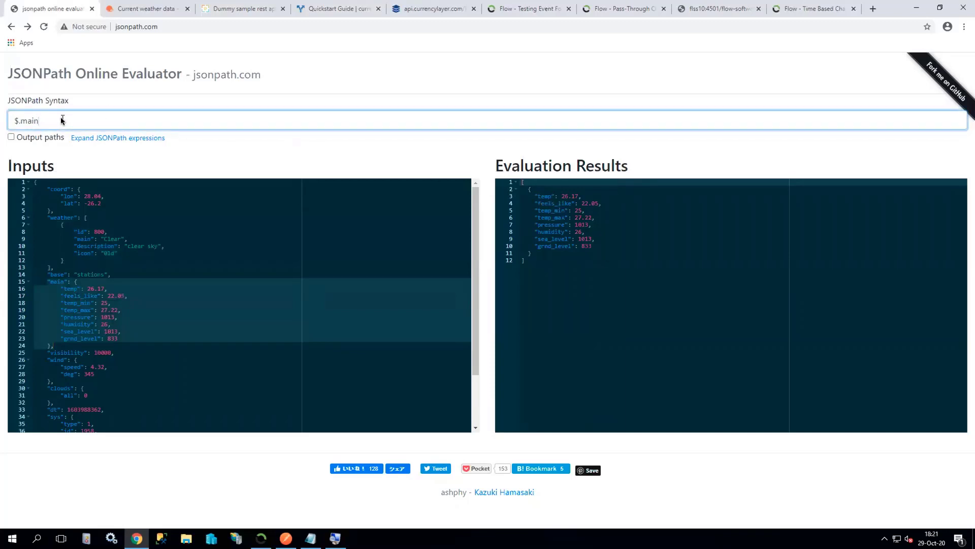
text(.temp)
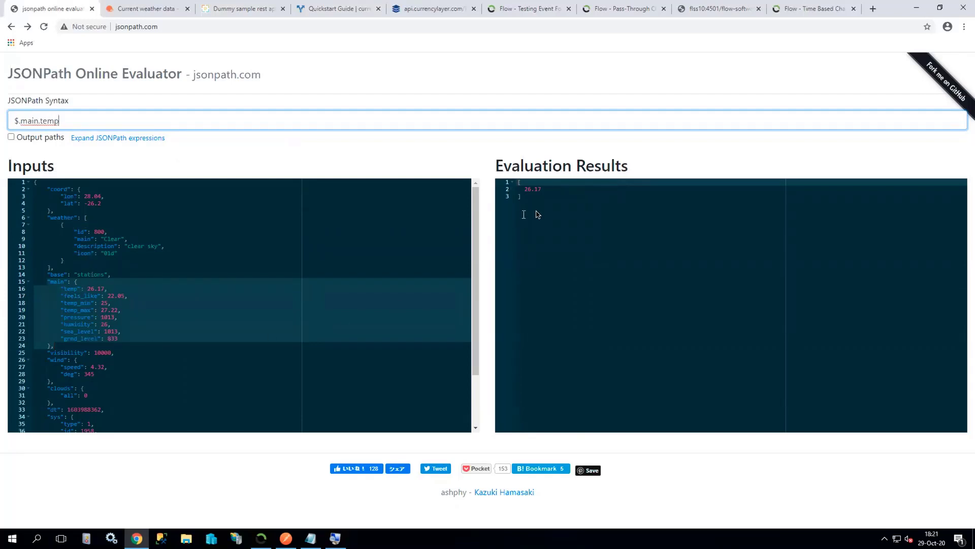
drag(537, 213, 507, 179)
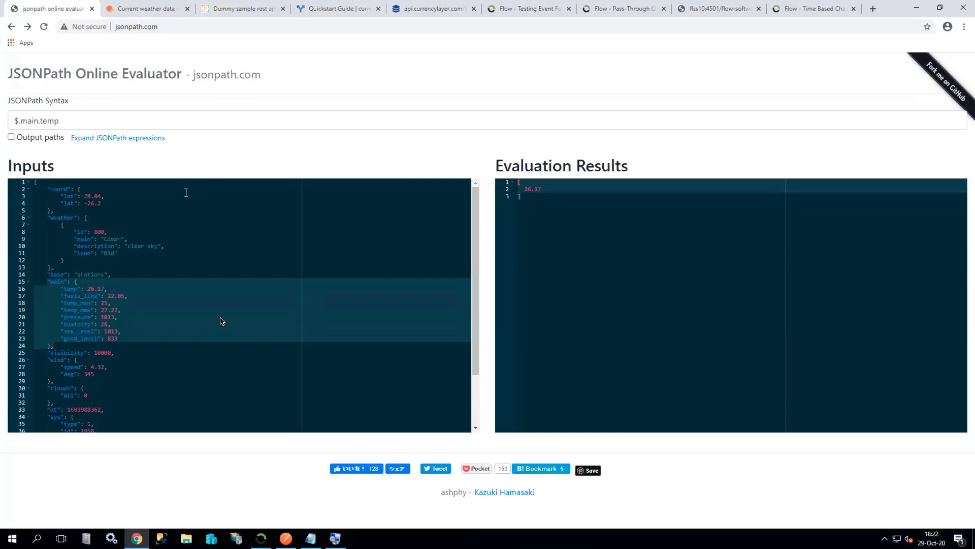
- Switch to Flow and start a new cloud Web Service data source named TS Weather
click(264, 545)
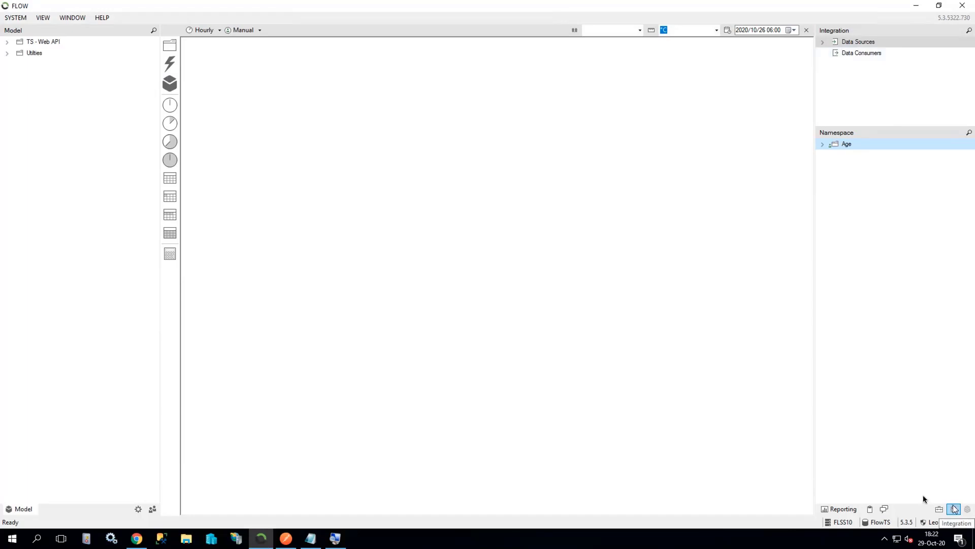
right_click(822, 45)
mouse_move(833, 53)
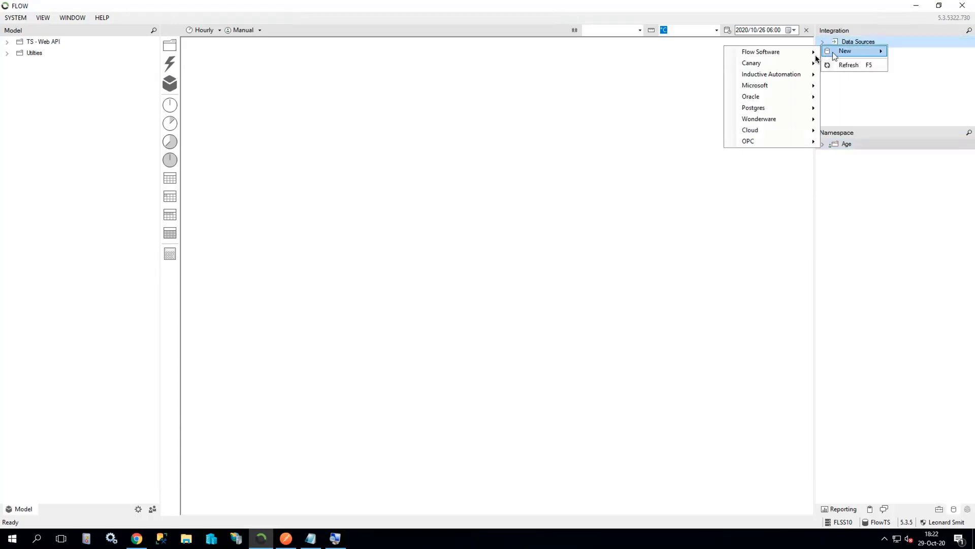
mouse_move(814, 65)
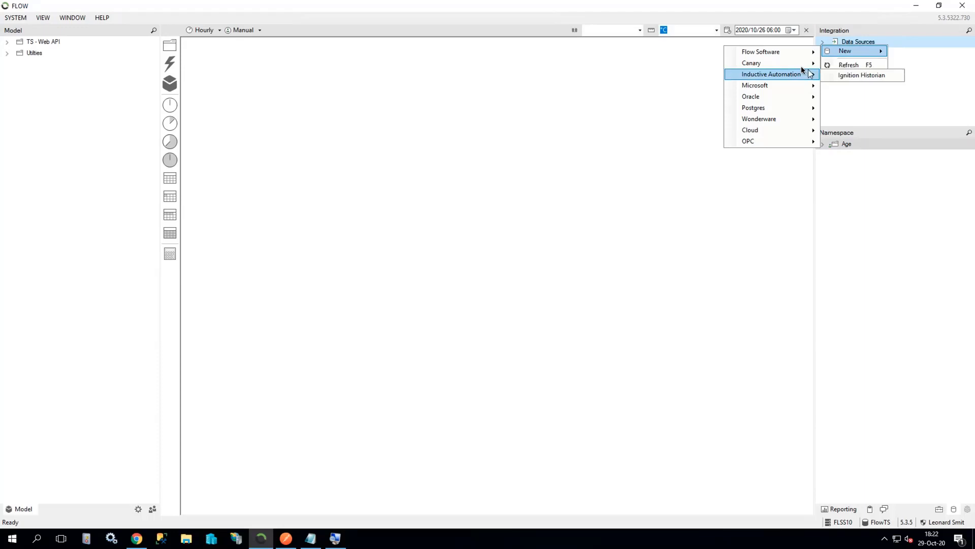
mouse_move(748, 134)
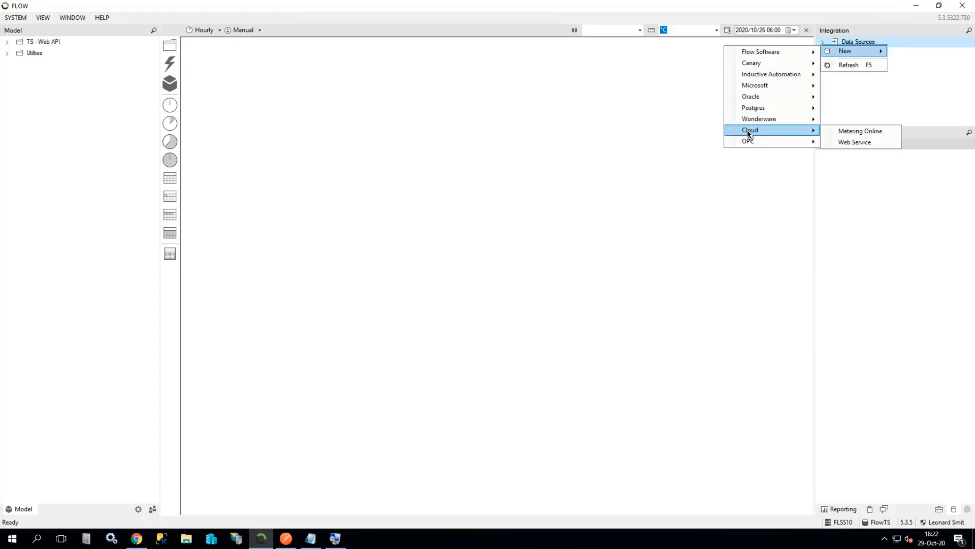
click(837, 144)
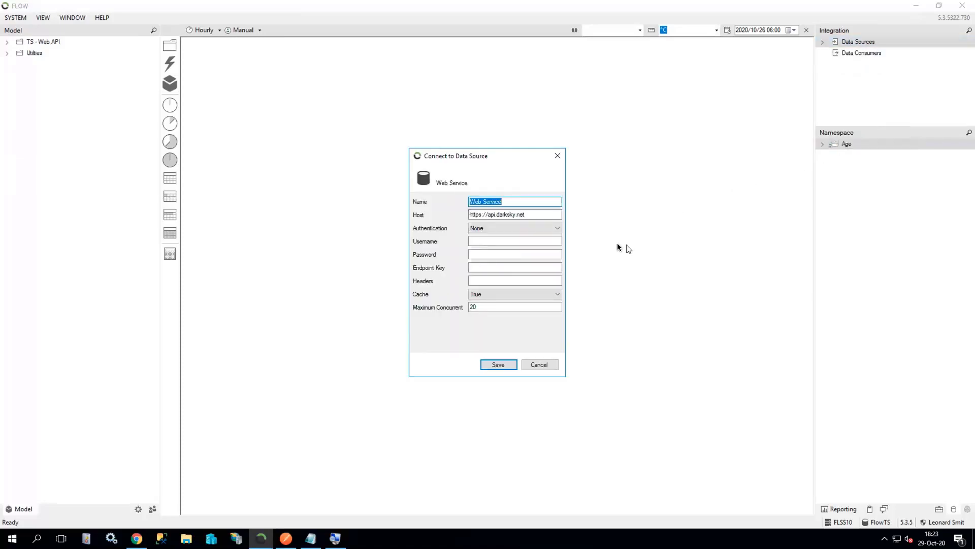
click(509, 202)
drag(500, 203, 475, 208)
text(TS Weather)
- Copy the full Weather request URL, including its API key, from Postman and paste it as the data source's host in Flow
click(286, 539)
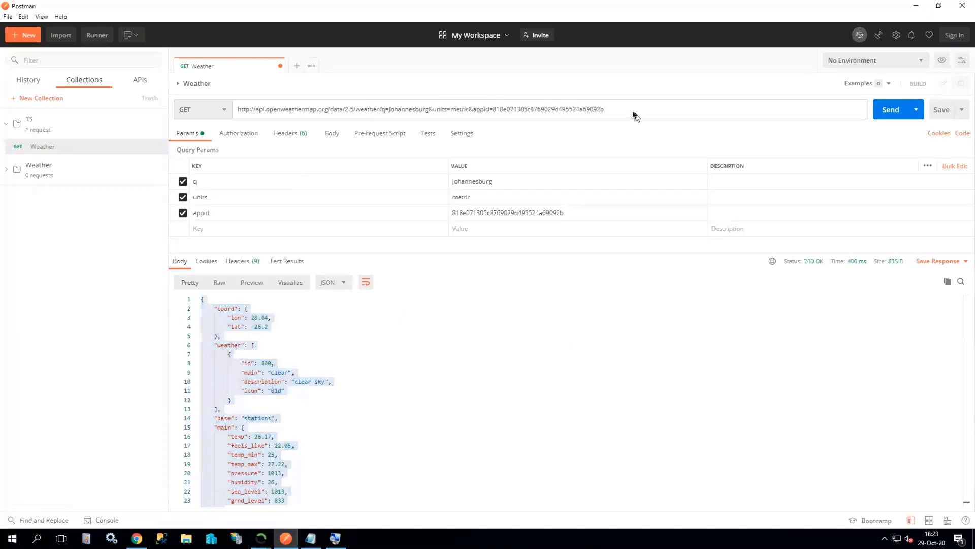
drag(633, 113, 237, 109)
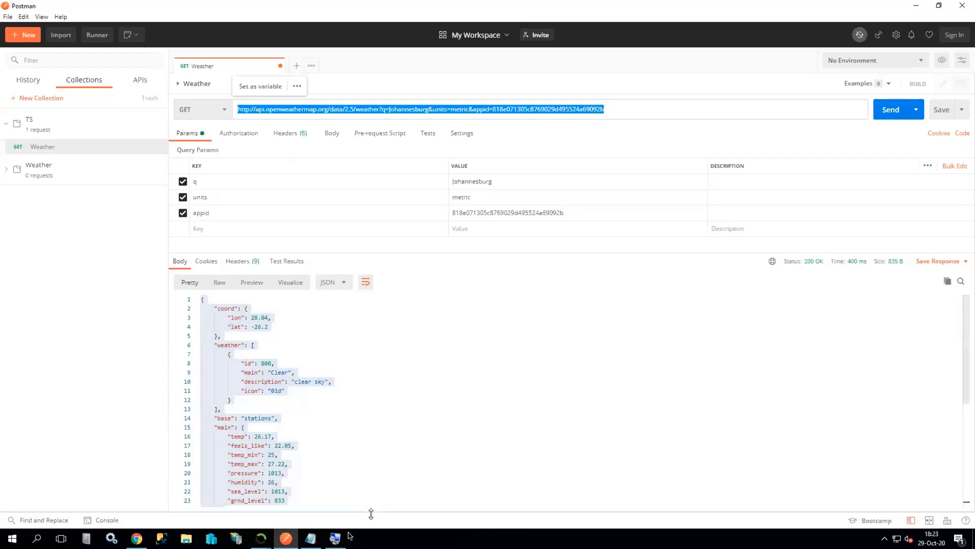
mouse_move(264, 539)
click(315, 504)
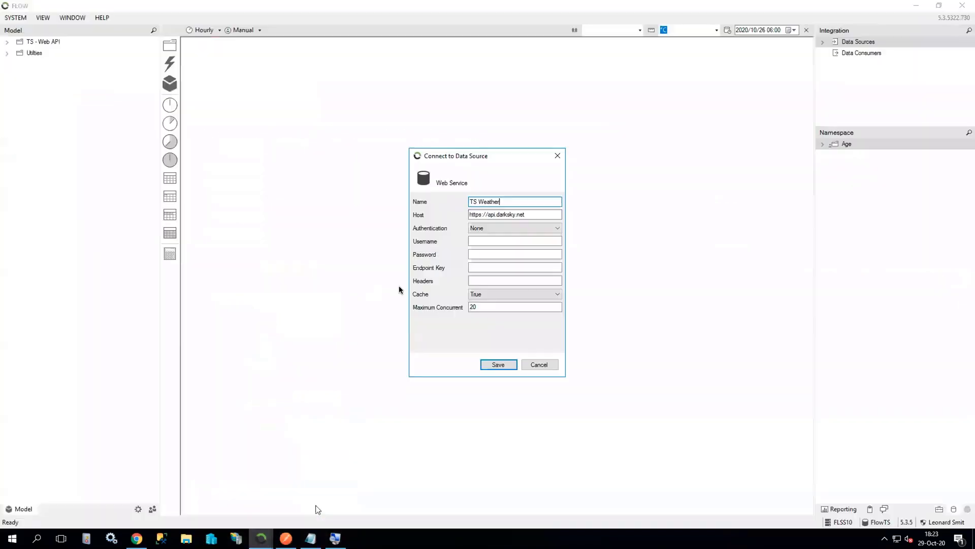
click(530, 216)
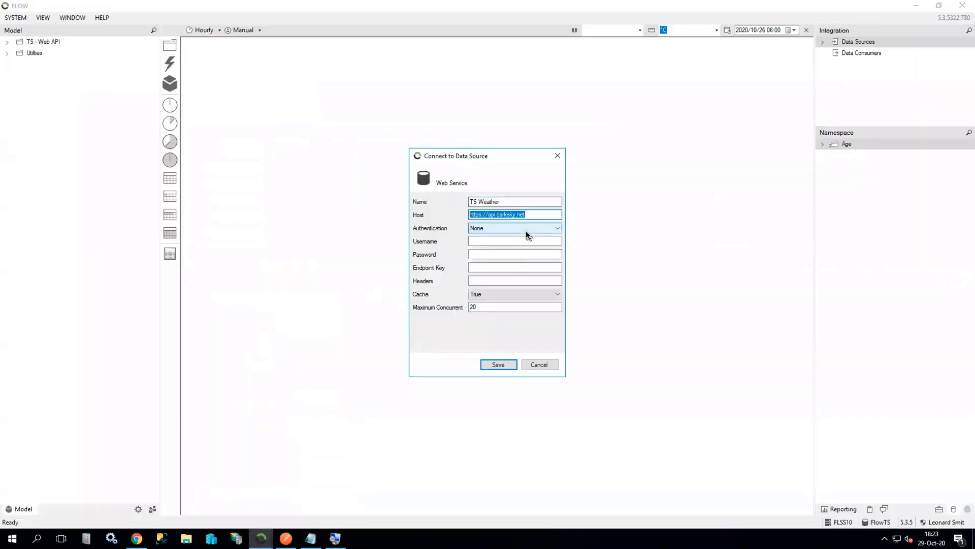
key(ctrl+v)
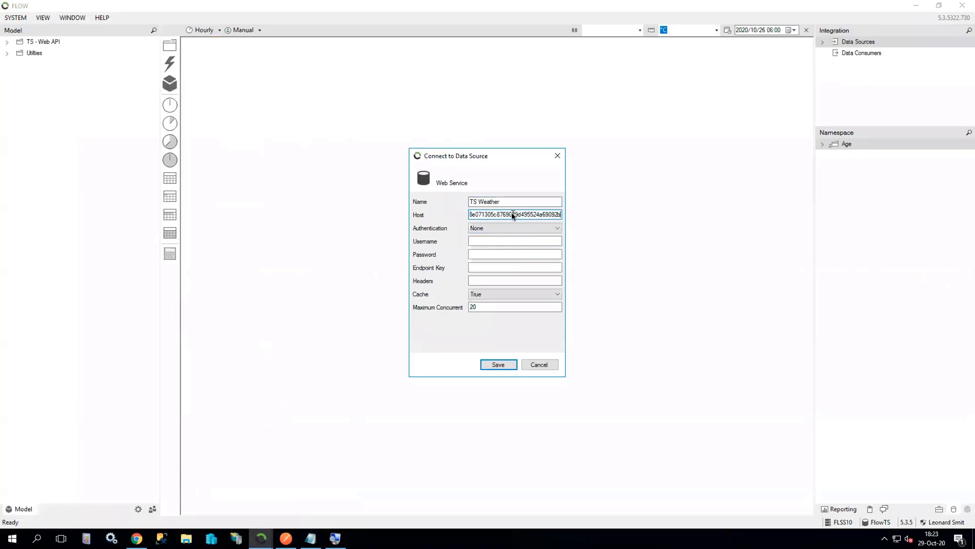
key(BackSpace)
key(BackSpace)
key(BackSpace)
key(BackSpace)
key(BackSpace)
key(BackSpace)
key(BackSpace)
key(BackSpace)
key(BackSpace)
key(BackSpace)
key(BackSpace)
key(BackSpace)
key(BackSpace)
key(BackSpace)
key(BackSpace)
key(BackSpace)
key(BackSpace)
key(BackSpace)
key(BackSpace)
key(BackSpace)
key(BackSpace)
key(BackSpace)
key(BackSpace)
key(BackSpace)
key(BackSpace)
key(BackSpace)
key(BackSpace)
key(BackSpace)
key(BackSpace)
key(BackSpace)
key(BackSpace)
key(BackSpace)
key(BackSpace)
key(BackSpace)
key(BackSpace)
key(BackSpace)
key(BackSpace)
key(BackSpace)
key(BackSpace)
key(BackSpace)
key(BackSpace)
key(BackSpace)
key(BackSpace)
key(BackSpace)
key(BackSpace)
key(BackSpace)
key(BackSpace)
key(BackSpace)
key(BackSpace)
key(BackSpace)
key(BackSpace)
key(BackSpace)
key(BackSpace)
key(BackSpace)
key(BackSpace)
key(BackSpace)
key(BackSpace)
key(BackSpace)
key(BackSpace)
key(BackSpace)
key(BackSpace)
key(BackSpace)
key(BackSpace)
key(BackSpace)
key(BackSpace)
key(BackSpace)
key(BackSpace)
key(BackSpace)
key(BackSpace)
key(BackSpace)
key(BackSpace)
key(BackSpace)
key(BackSpace)
key(BackSpace)
key(BackSpace)
- Try Basic authentication for the data source and return it to None
click(505, 229)
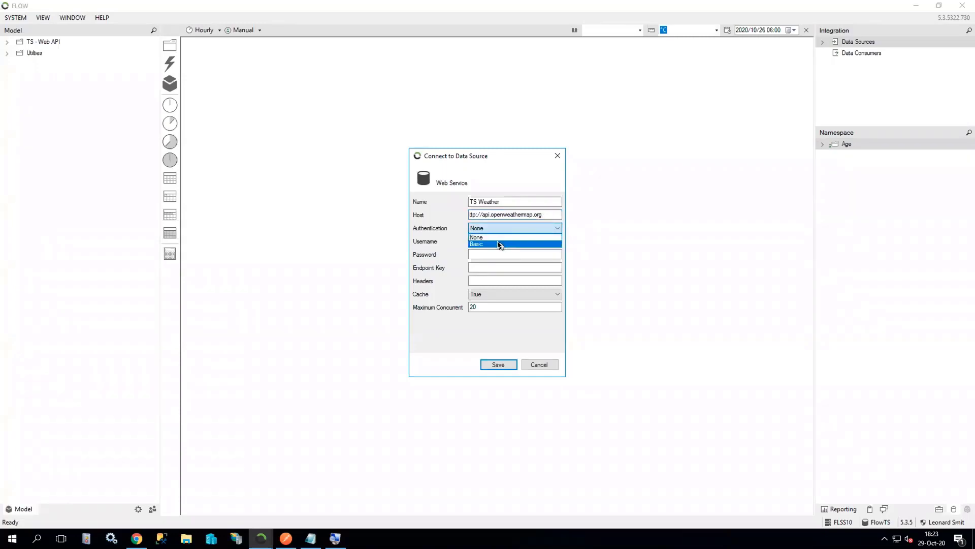
click(498, 245)
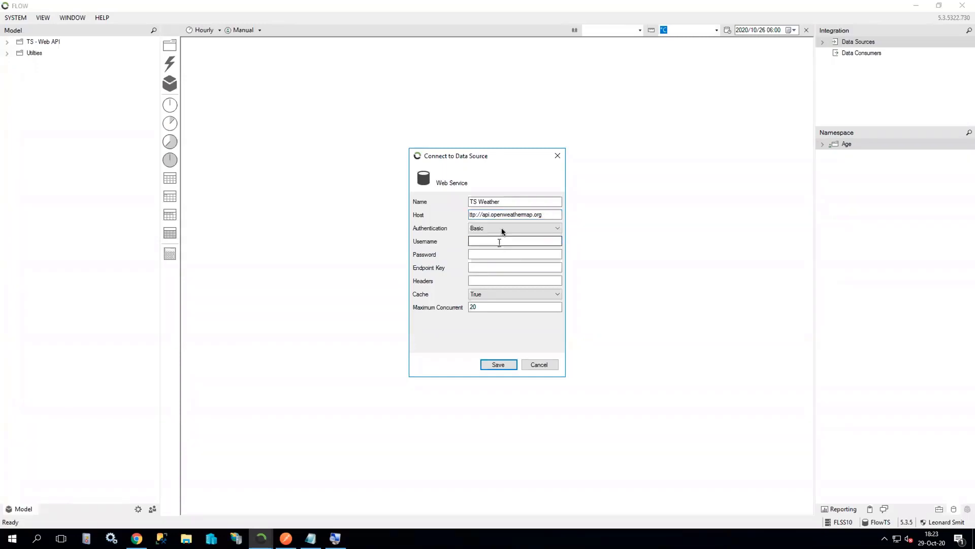
click(496, 242)
click(498, 228)
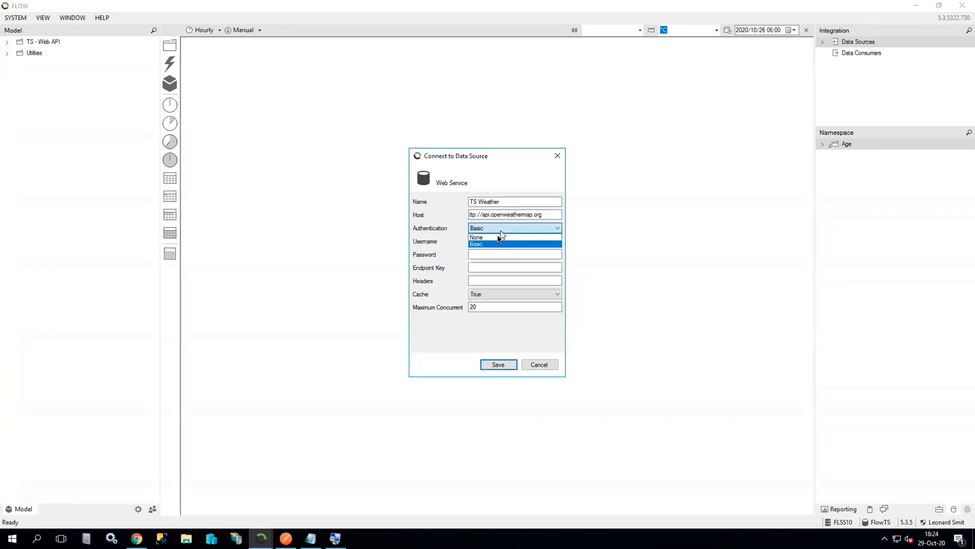
click(498, 234)
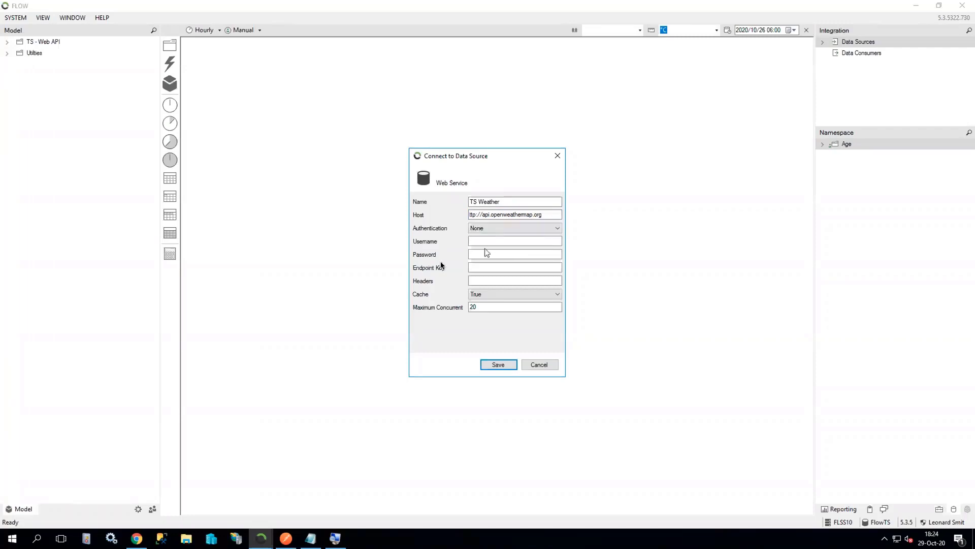
- Copy the appid API key from the Postman query parameters and paste it as the data source's Endpoint Key in Flow
click(473, 268)
click(283, 541)
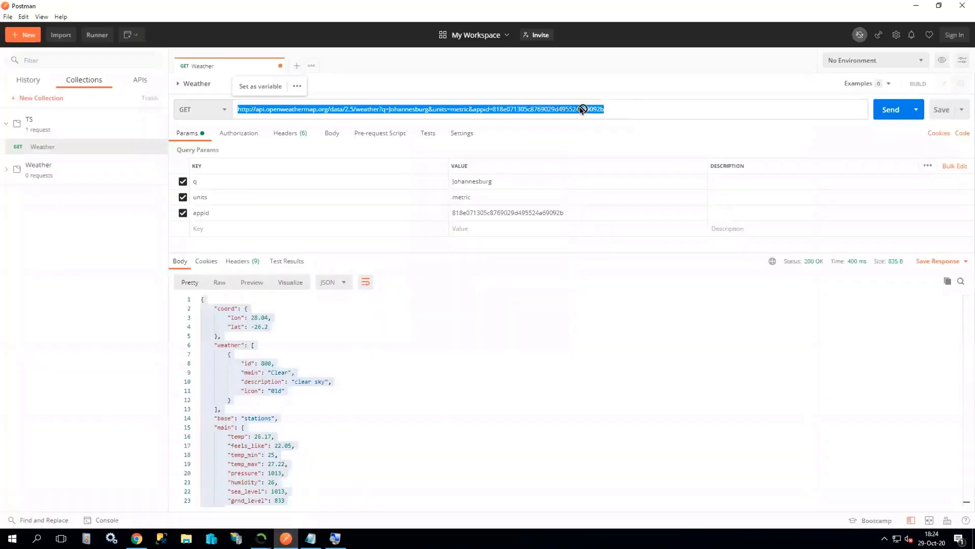
drag(562, 212, 459, 217)
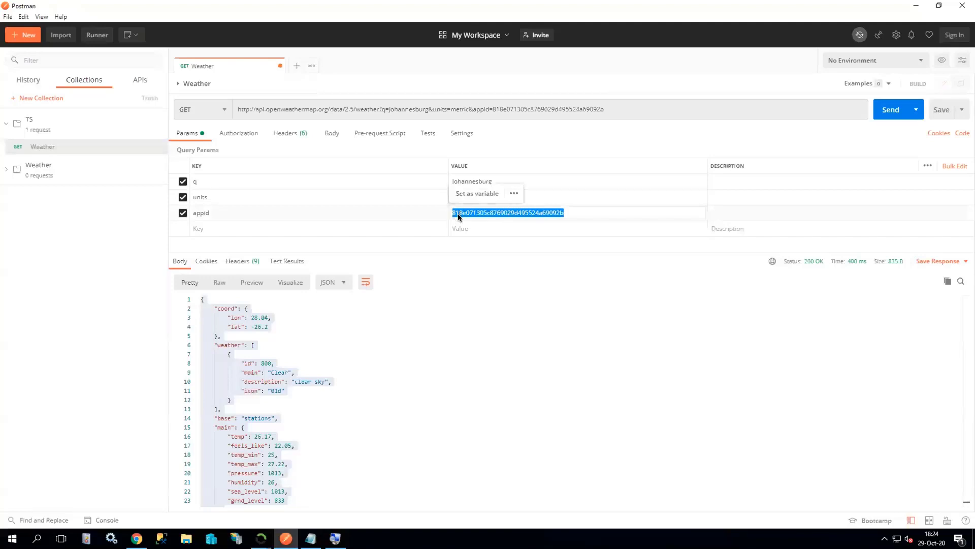
click(261, 538)
click(312, 511)
click(486, 268)
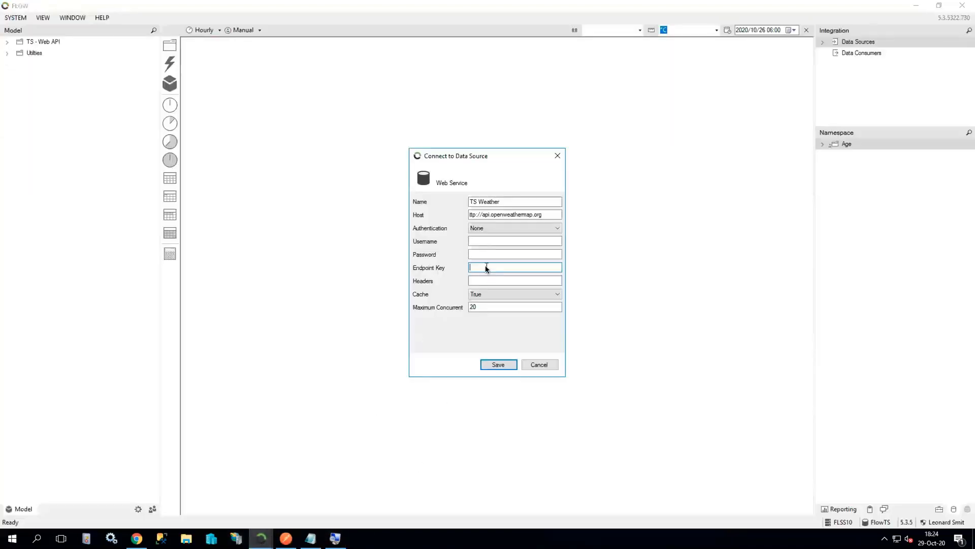
key(ctrl+v)
click(490, 254)
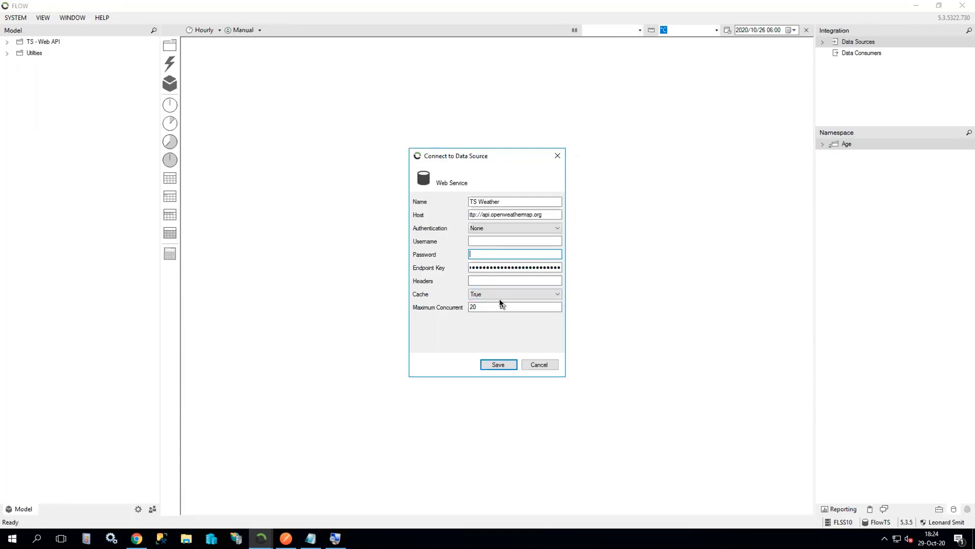
click(495, 215)
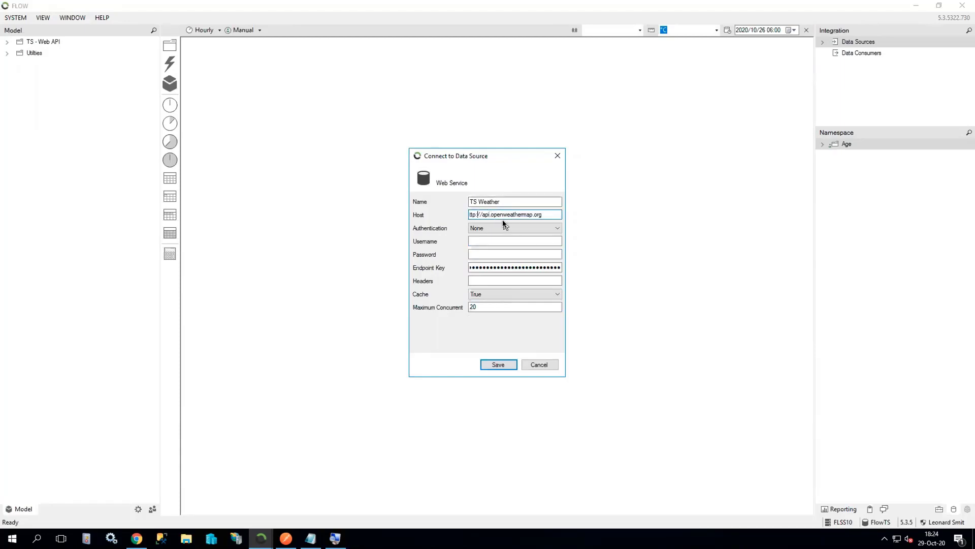
key(Left)
key(Left)
key(Left)
key(Left)
key(Left)
- Set Cache to False and save the TS Weather data source
click(531, 294)
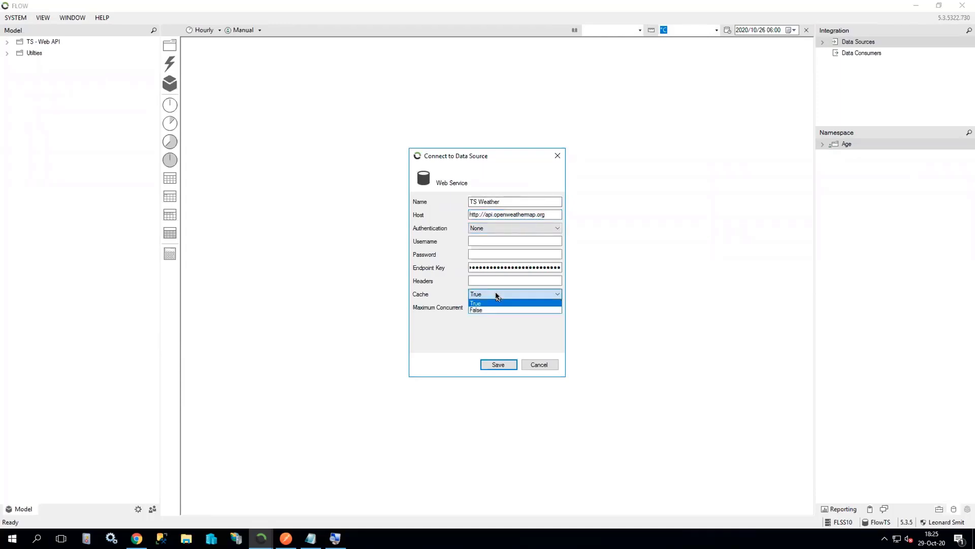
click(483, 310)
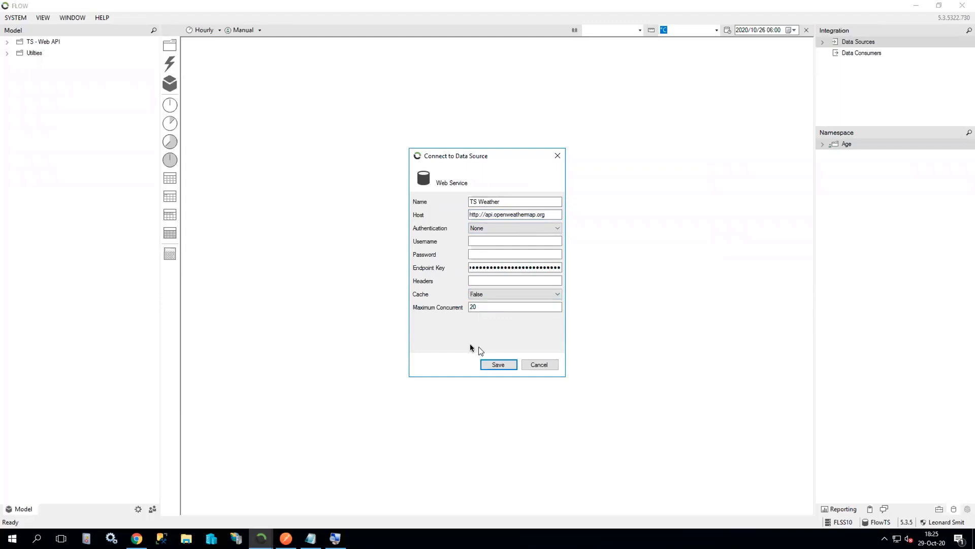
click(497, 365)
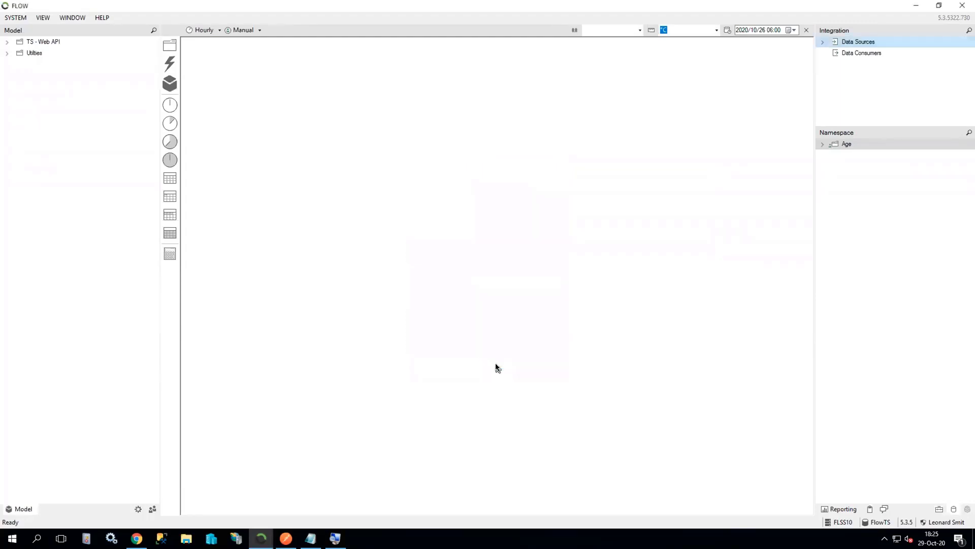
- Select the TS Weather data source and create a folder named Temp in its namespace
click(823, 43)
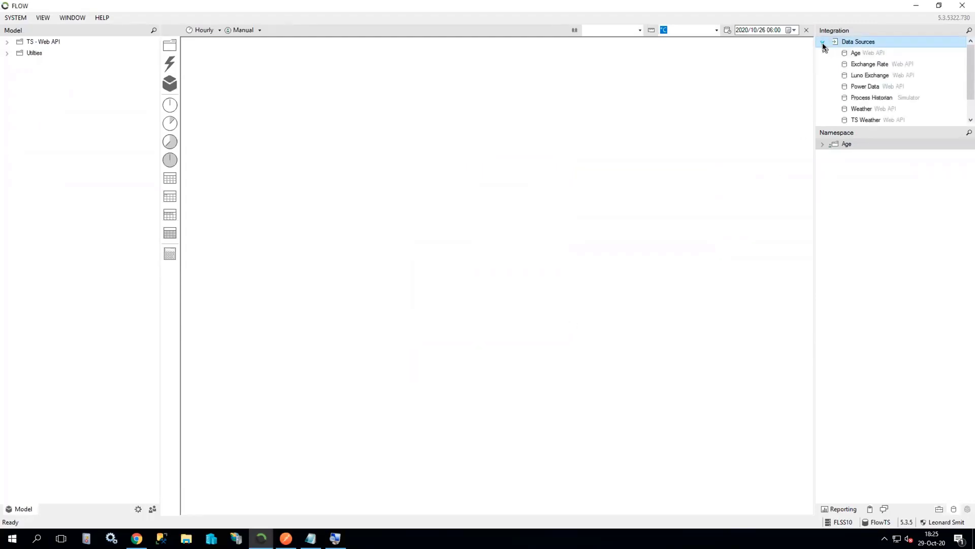
click(860, 120)
drag(969, 58, 970, 65)
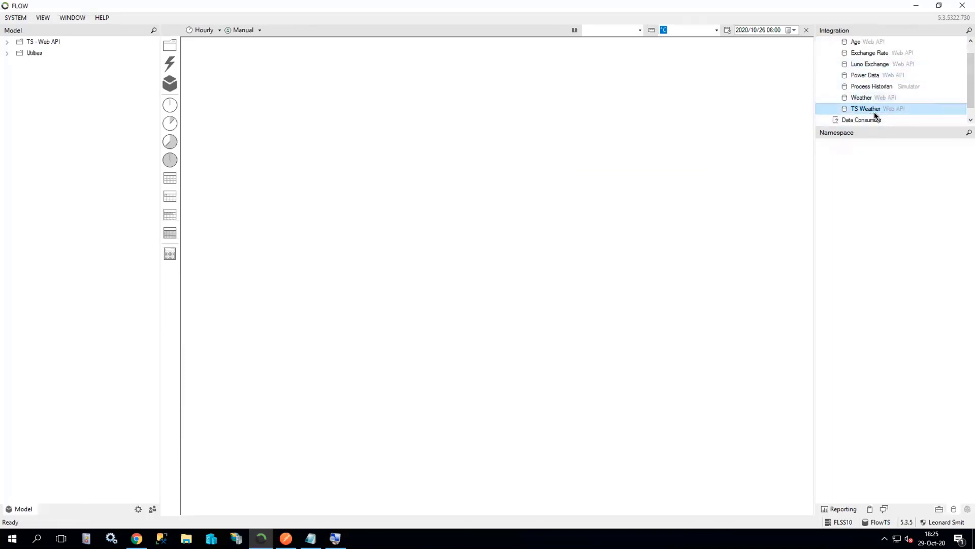
right_click(826, 153)
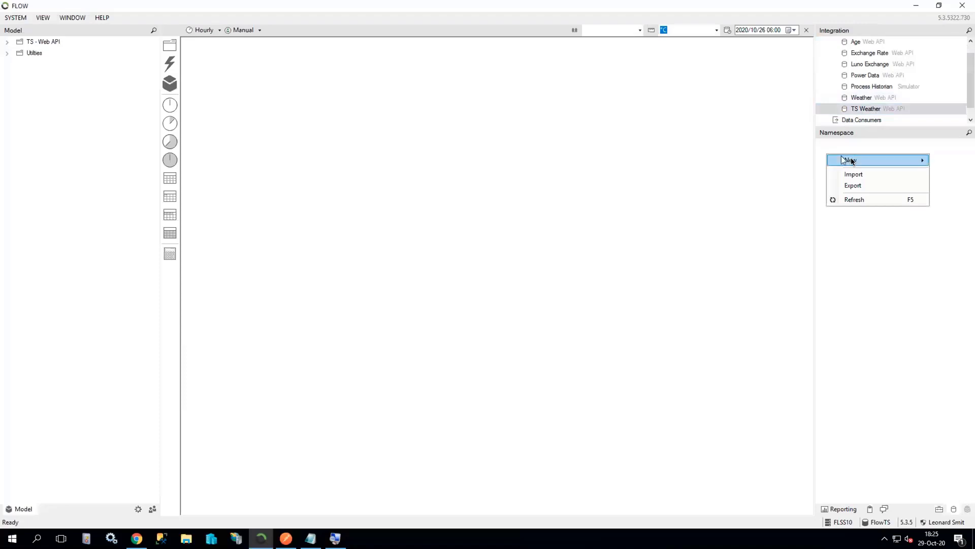
mouse_move(851, 160)
click(815, 162)
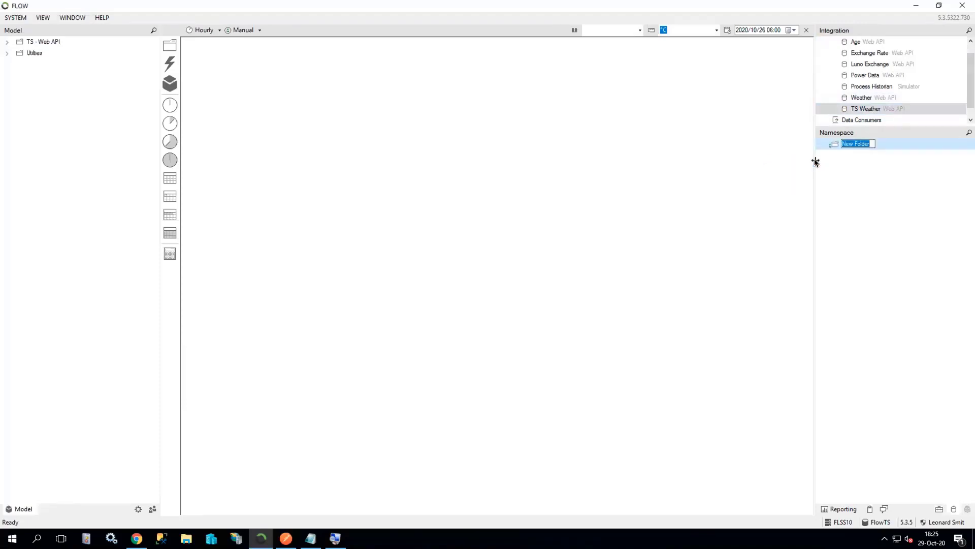
text(Temp)
click(853, 157)
- Add an analog tag named Johannesburg to the Temp folder and open it for editing
right_click(821, 156)
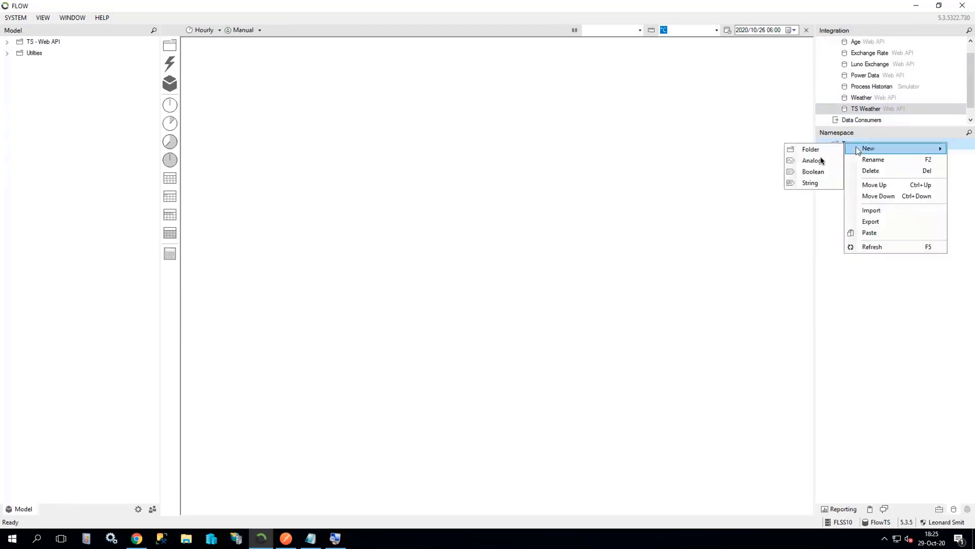
click(822, 160)
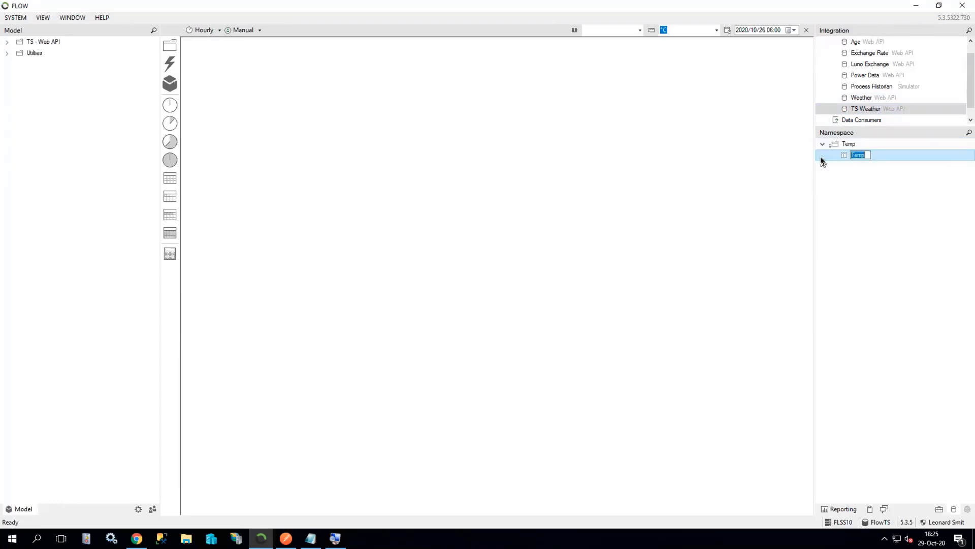
text(Johannesburg)
key(Return)
right_click(862, 161)
click(878, 164)
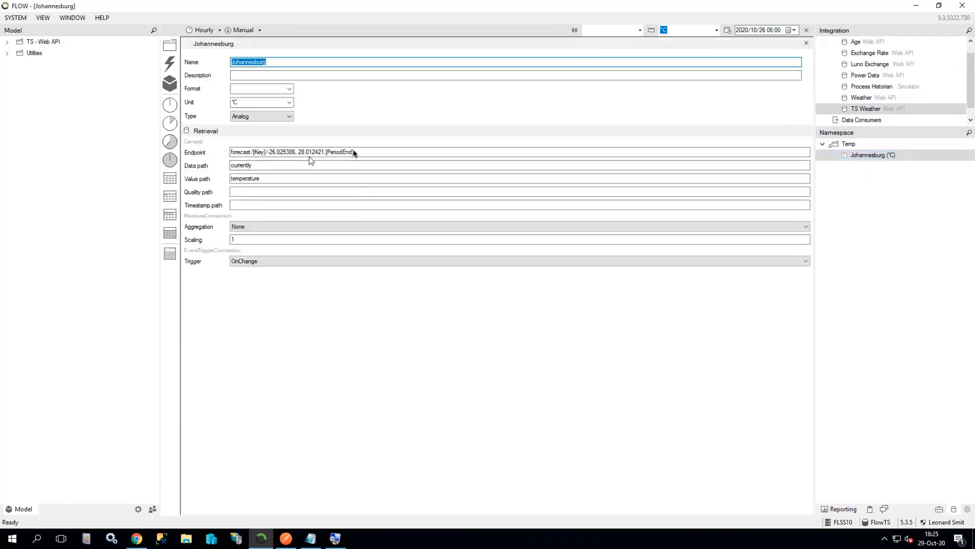
- Replace the Johannesburg tag's Endpoint with the path and query copied from Postman's Weather request URL, from data/2.5/weather through the API key
click(231, 157)
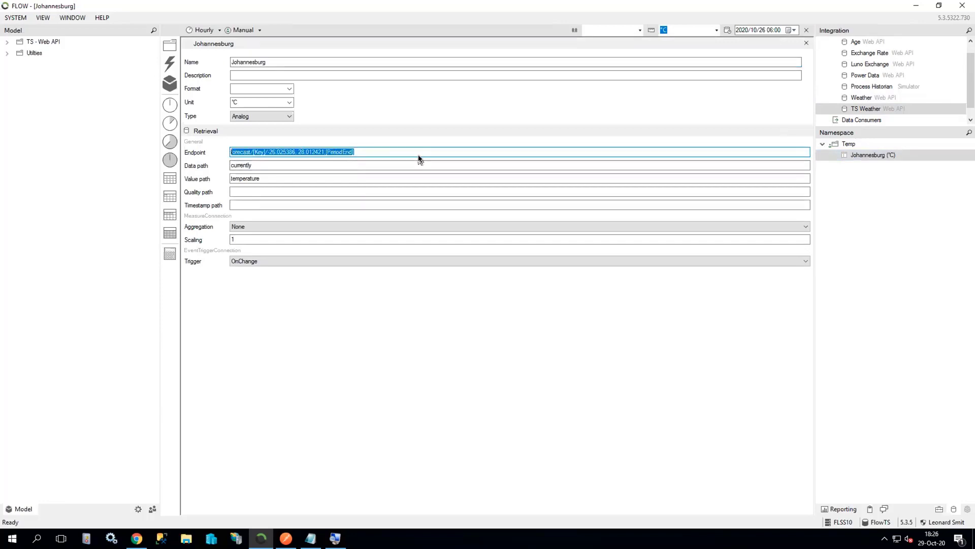
key(super)
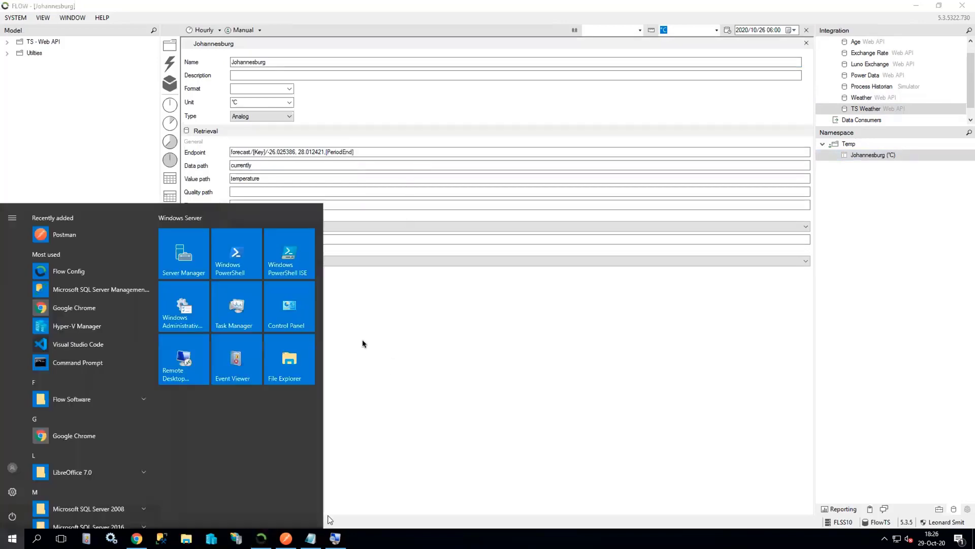
click(290, 539)
drag(604, 109, 328, 114)
key(ctrl+c)
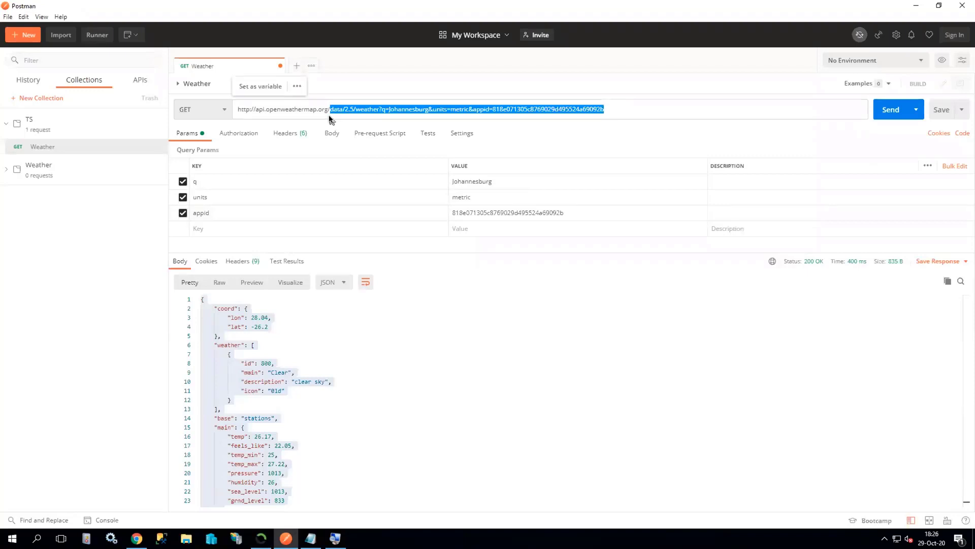
click(261, 539)
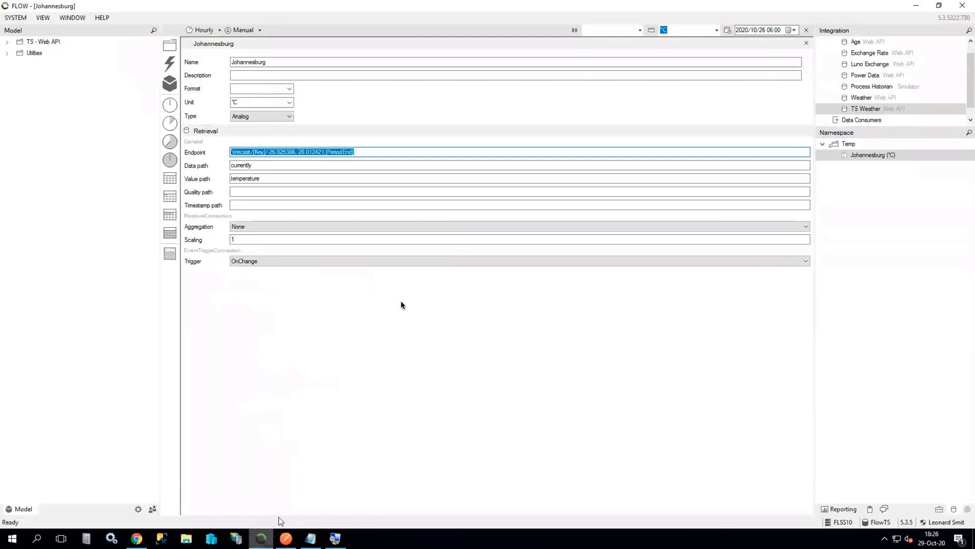
key(ctrl+v)
- Replace the API key value after appid= in the endpoint with the [key] placeholder
key(shift+Left)
key(shift+Left)
key(shift+Left)
key(shift+Left)
key(shift+Left)
key(shift+Left)
key(shift+Left)
key(shift+Left)
key(shift+Left)
key(shift+Left)
key(shift+Left)
key(shift+Left)
key(shift+Left)
key(shift+Left)
key(shift+Left)
key(shift+Left)
key(shift+Left)
key(shift+Left)
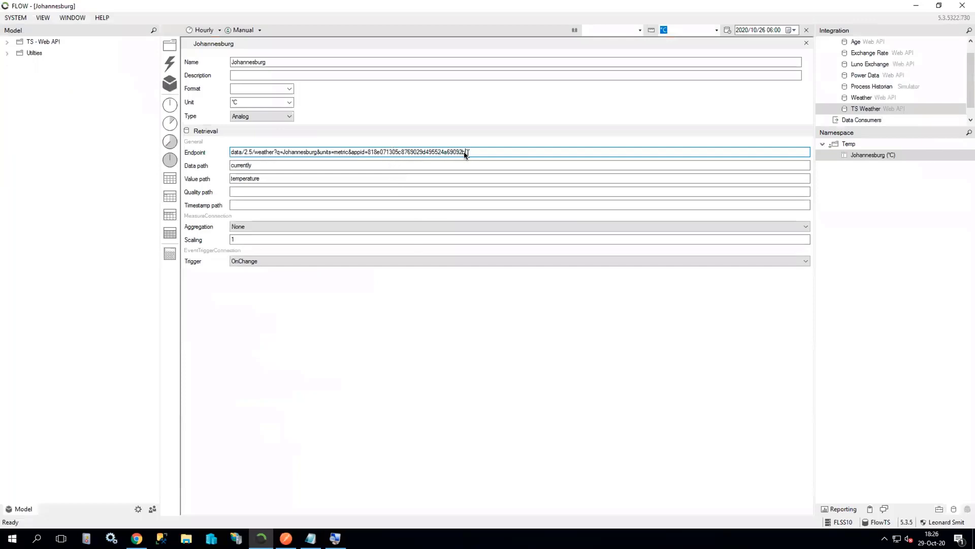
drag(368, 152, 367, 152)
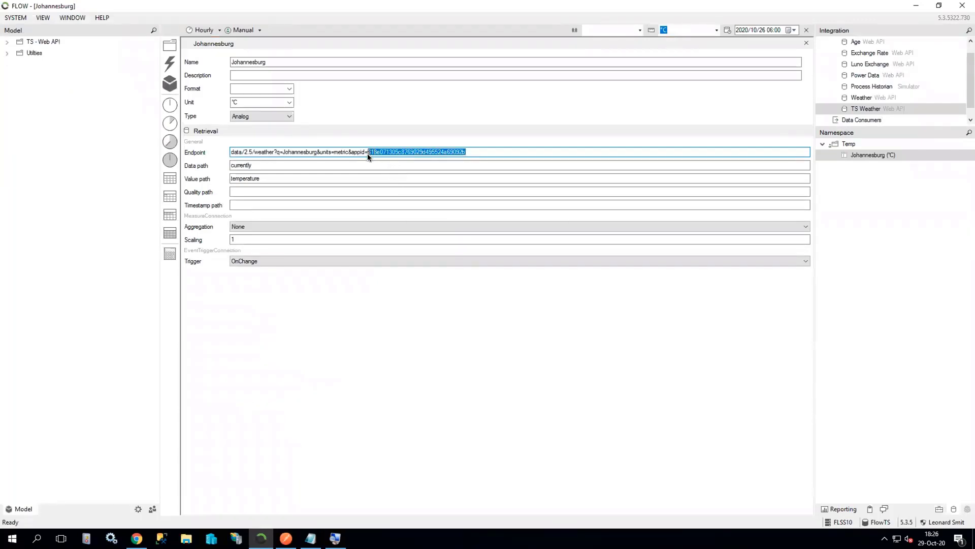
key(Delete)
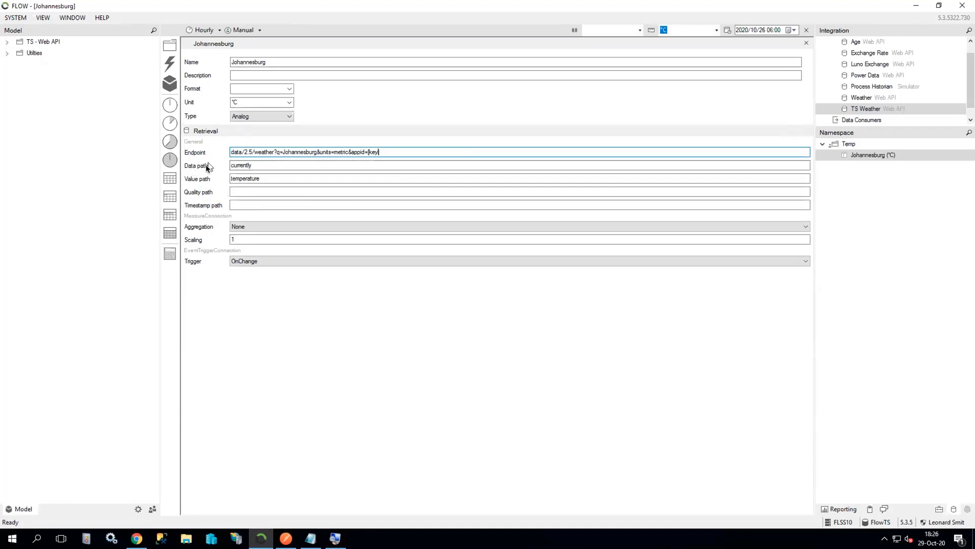
- Set the tag's Data path to $.main, following the expression in the JSONPath evaluator
click(234, 165)
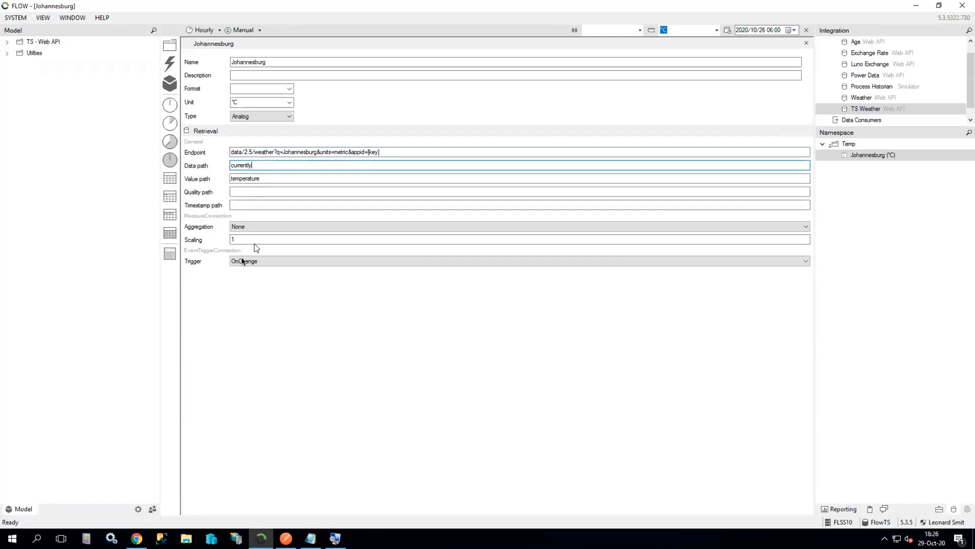
click(136, 538)
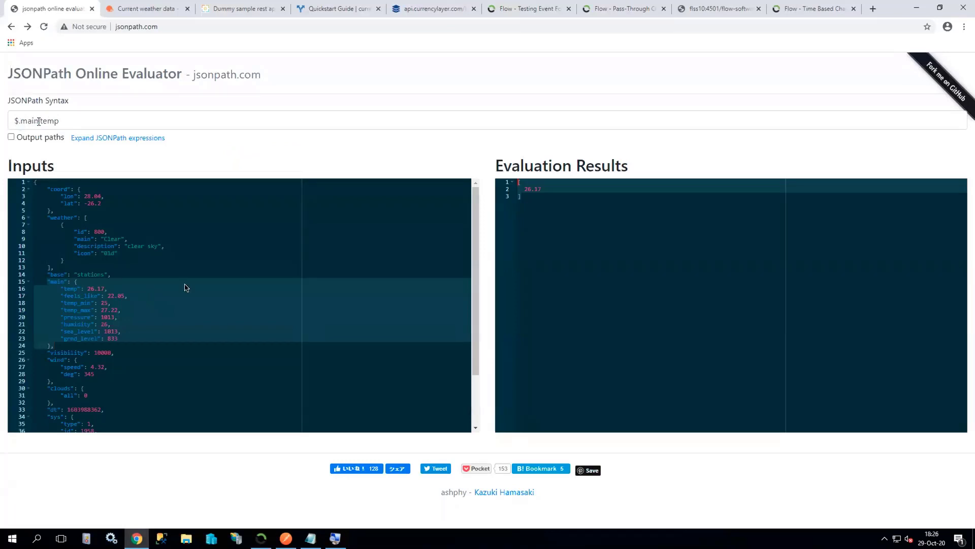
click(262, 538)
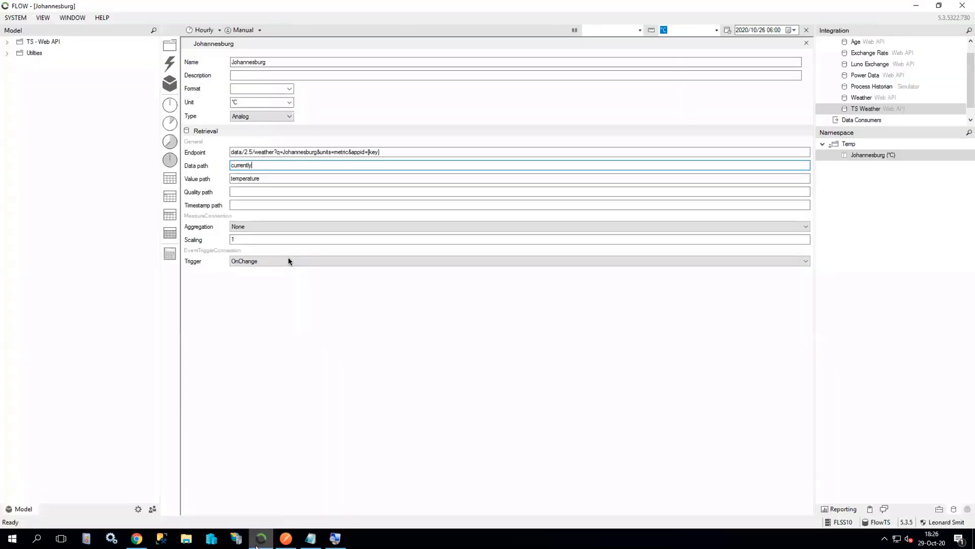
drag(259, 165, 229, 165)
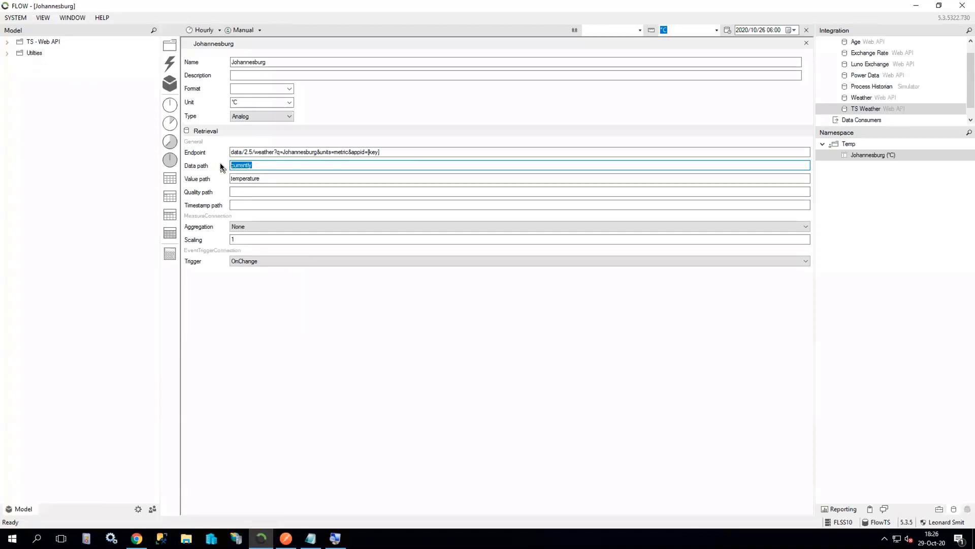
text($.main)
- Set the tag's Value path to temp, following the last part of the evaluator's JSONPath expression
click(142, 539)
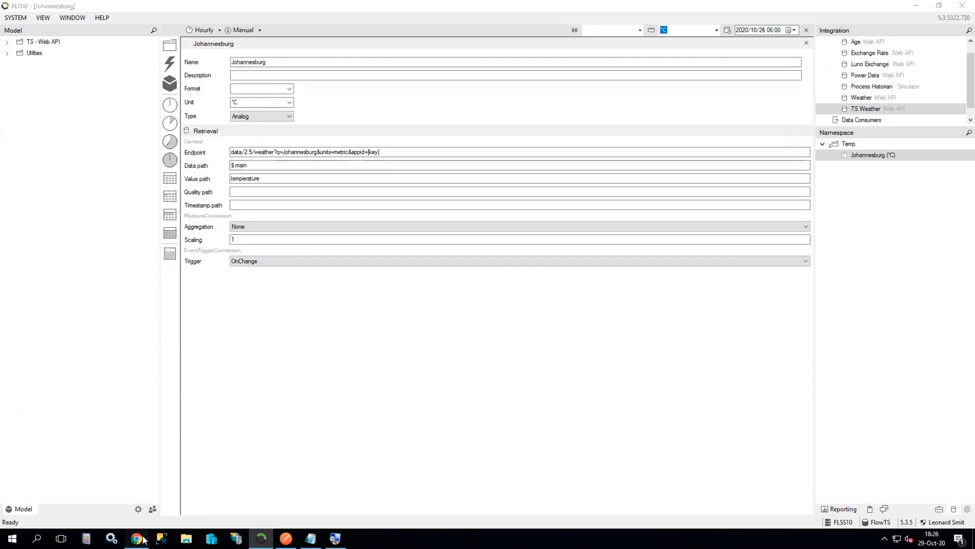
drag(60, 122, 42, 126)
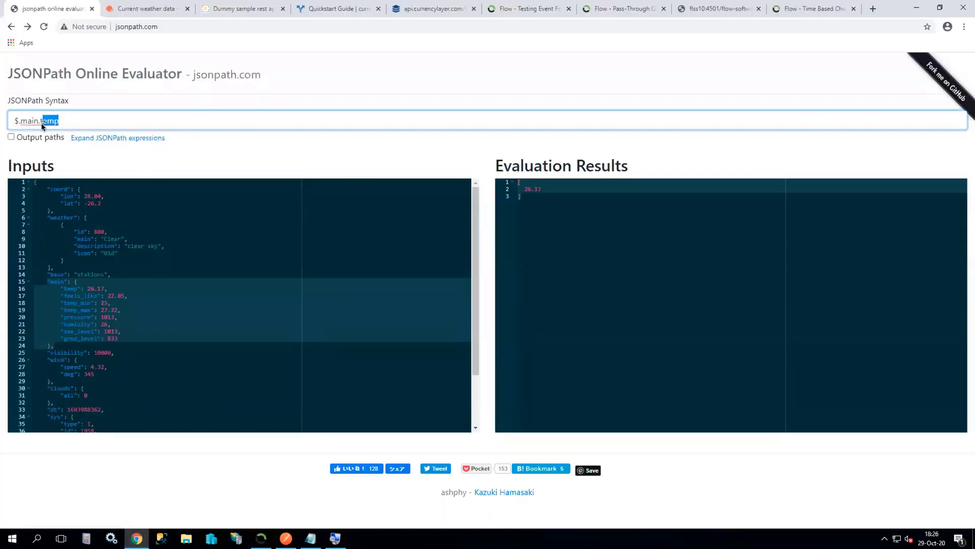
click(262, 539)
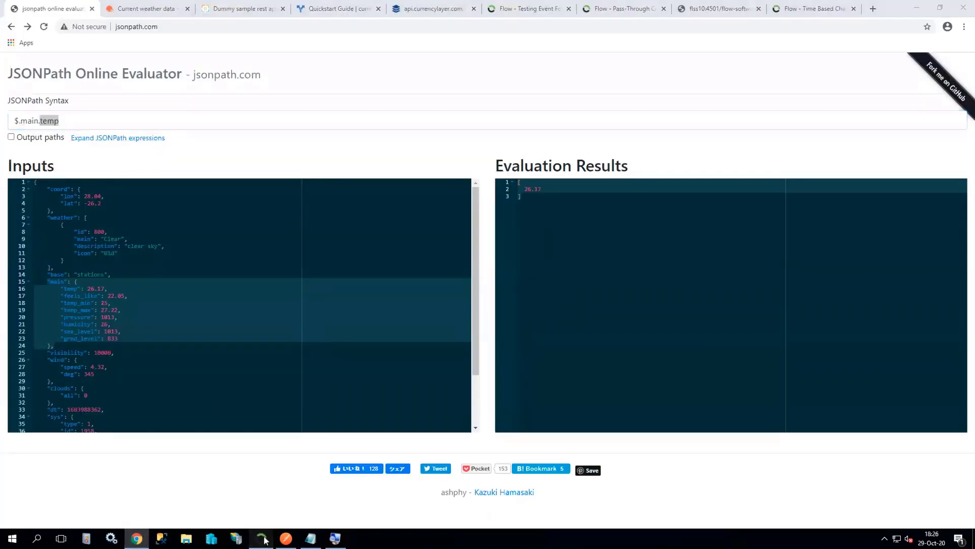
drag(262, 178, 233, 177)
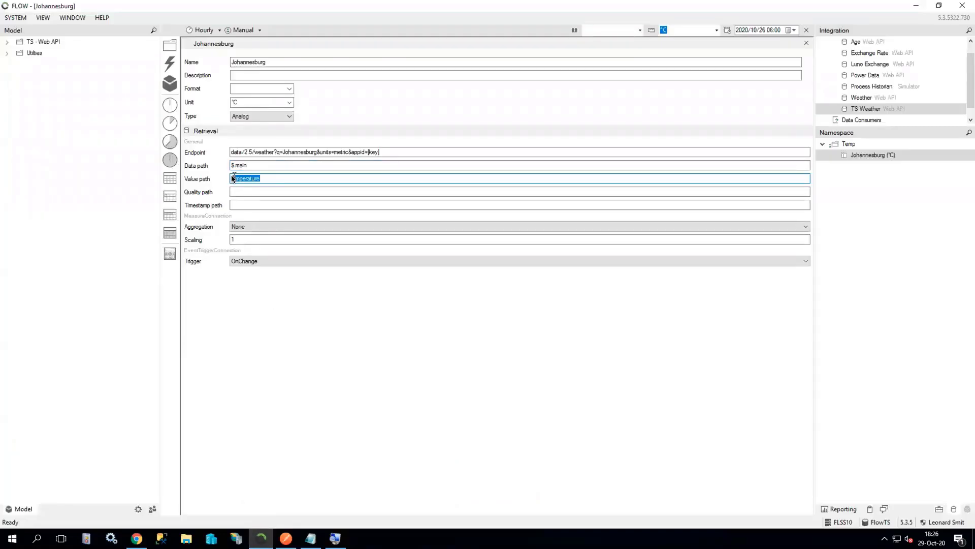
key(BackSpace)
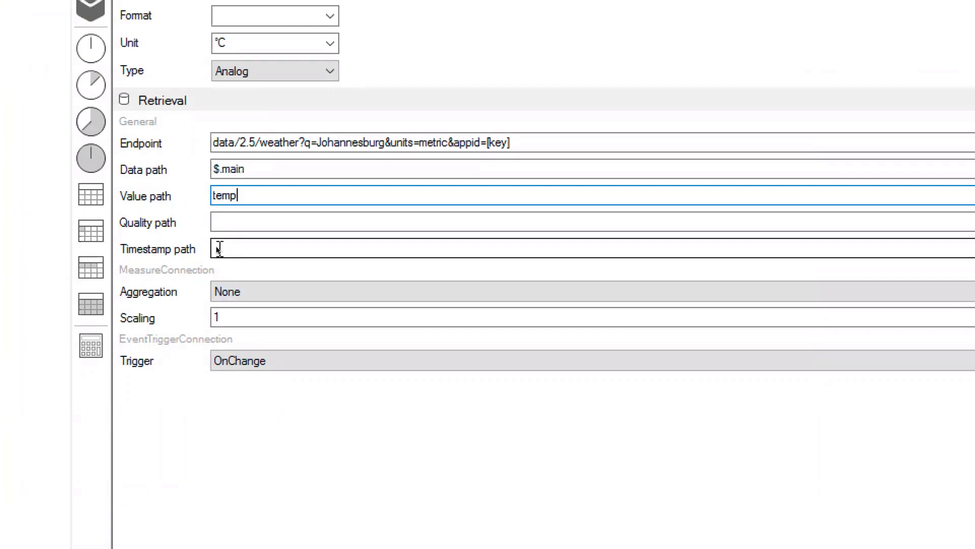
click(247, 293)
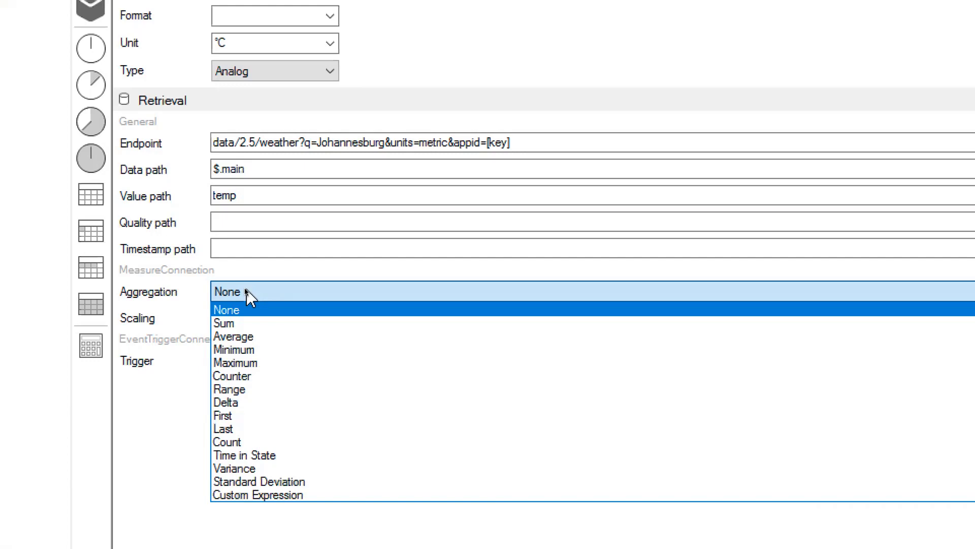
click(264, 224)
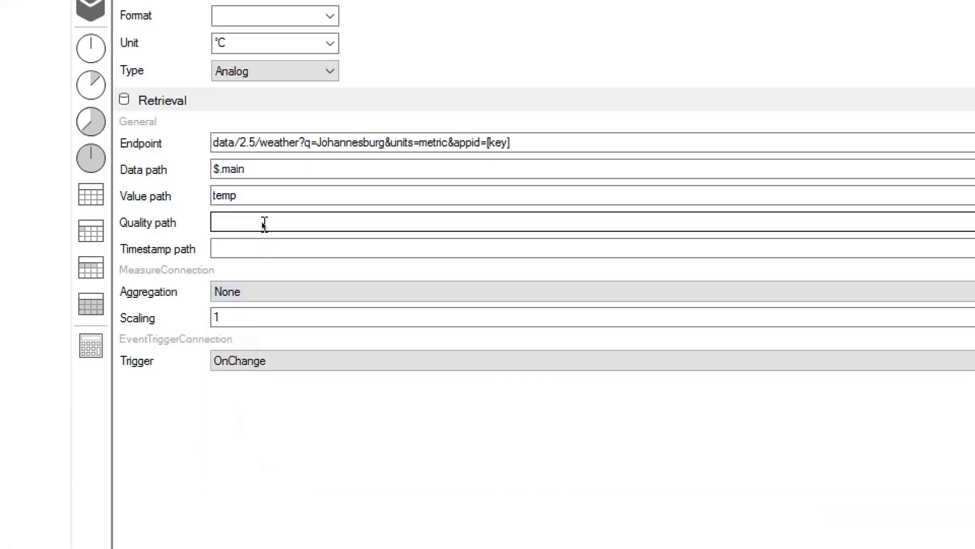
click(246, 197)
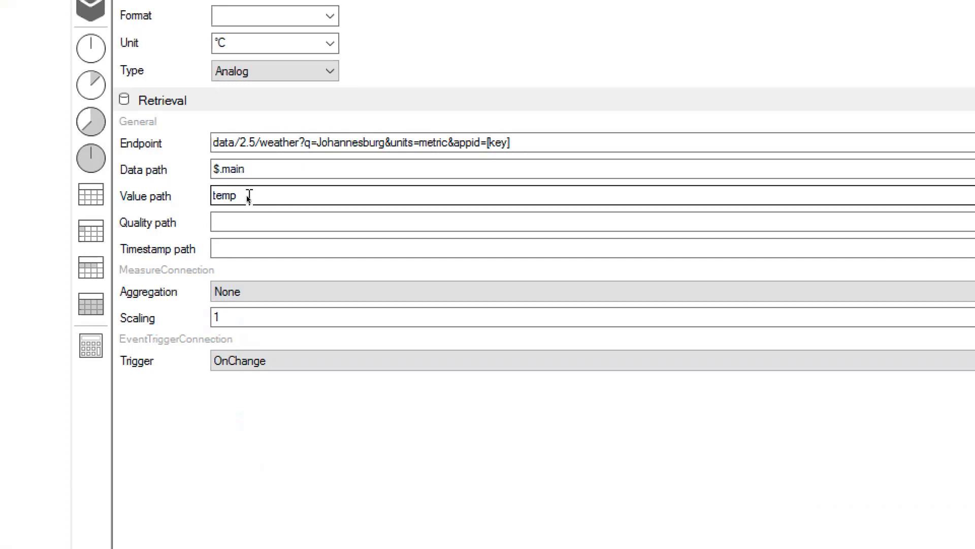
click(440, 226)
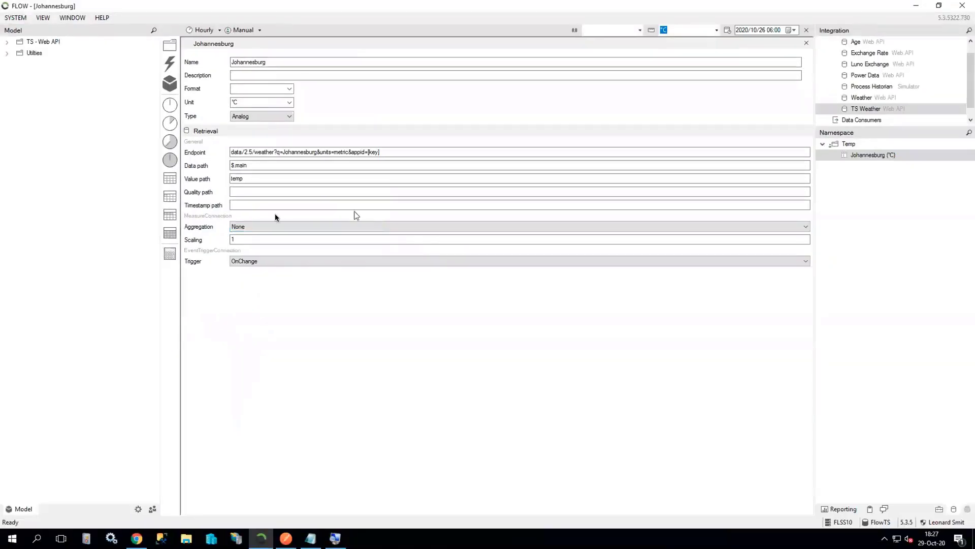
- Create a model folder named Tech session and add a metric named Temp - Johannesburg inside it
drag(170, 45, 59, 102)
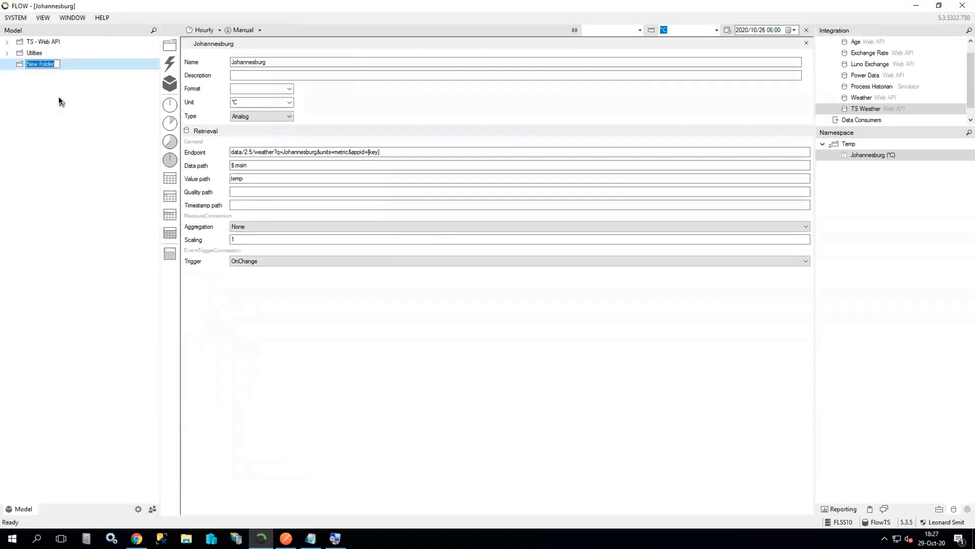
text(Tech session)
key(Return)
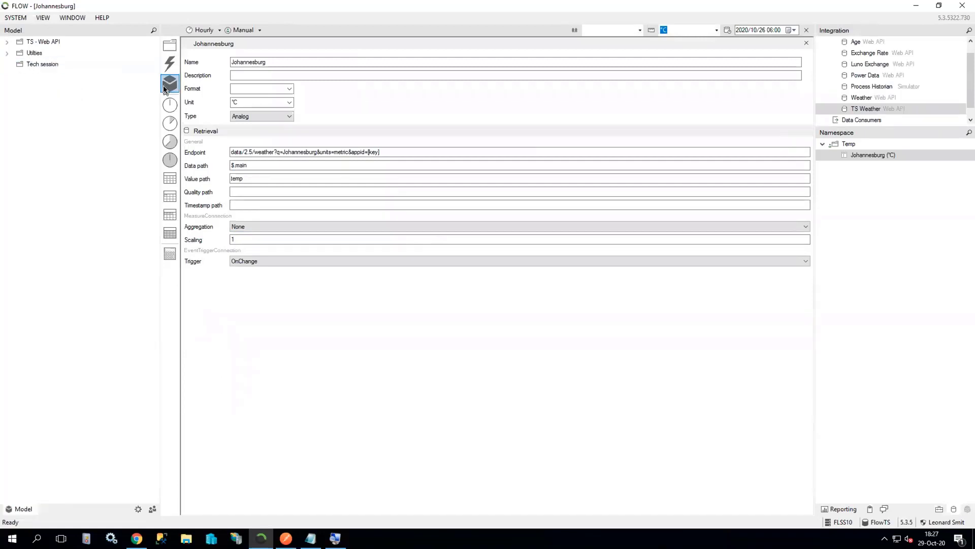
drag(170, 83, 45, 67)
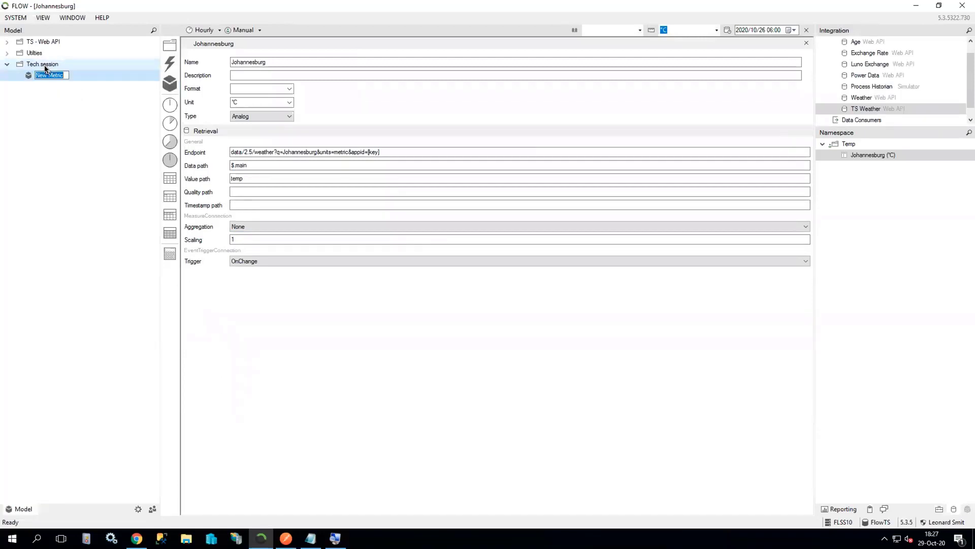
text(Temp - Johannesburg)
key(Return)
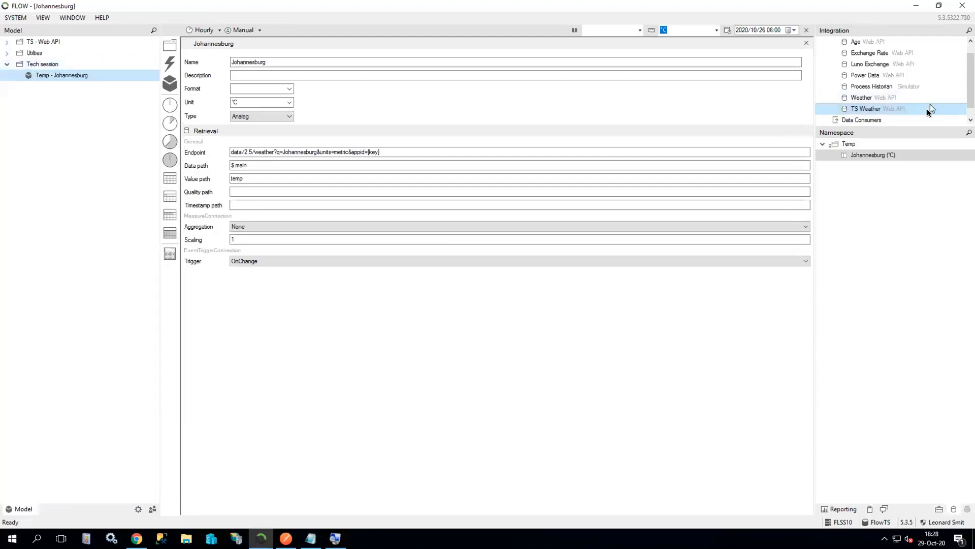
- Add the Temp tag from the Weather data source's Johannesburg folder as a measure under the Temp - Johannesburg metric
click(858, 98)
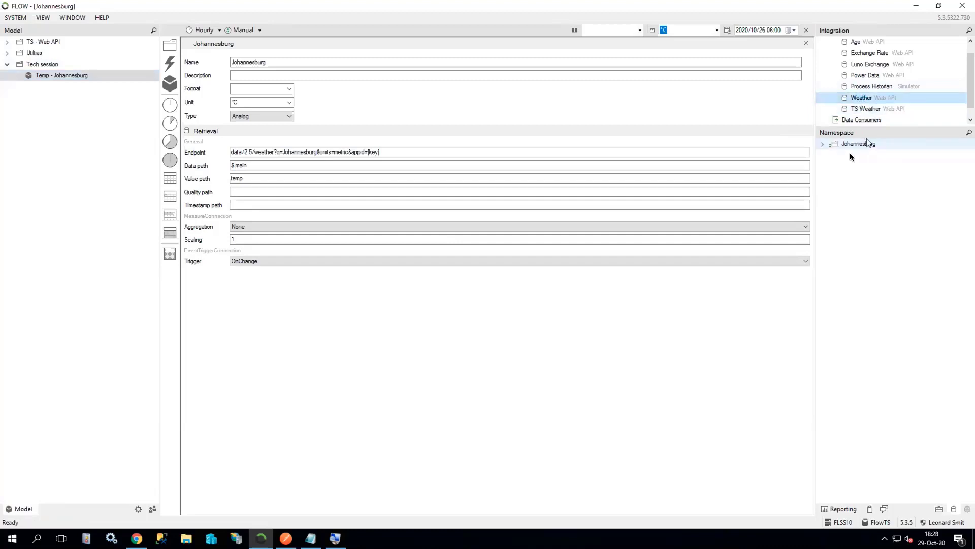
click(822, 145)
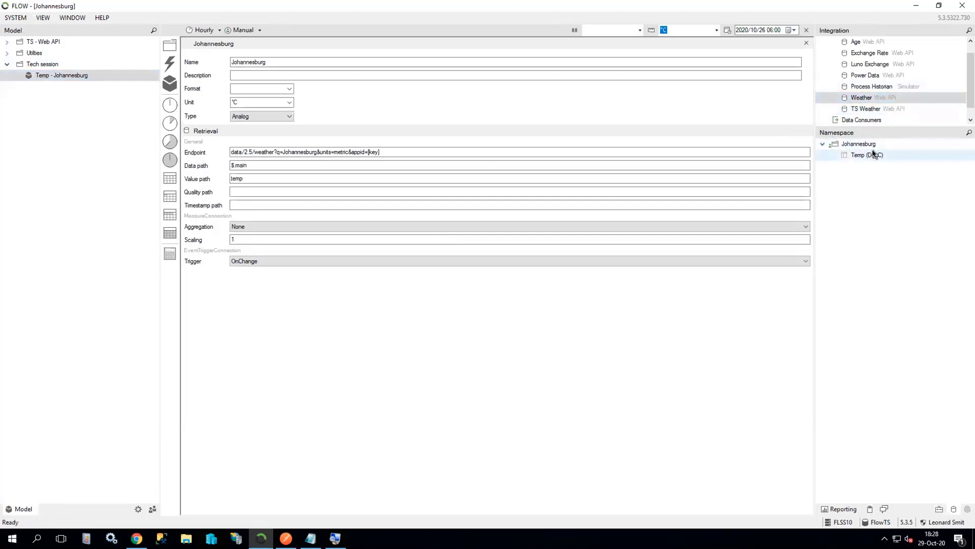
drag(868, 155, 57, 78)
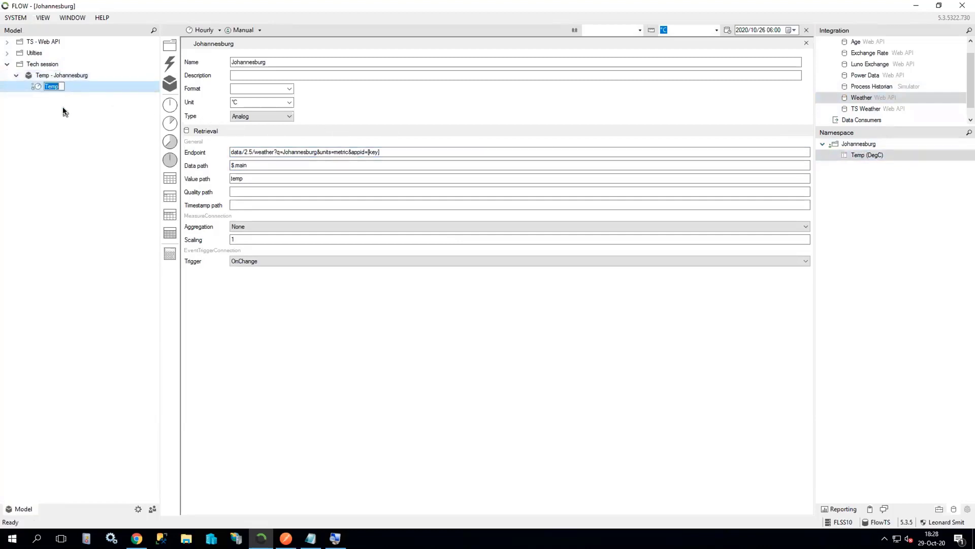
click(64, 112)
- Deploy the Temp (DegC) measure and all of its contents
right_click(53, 86)
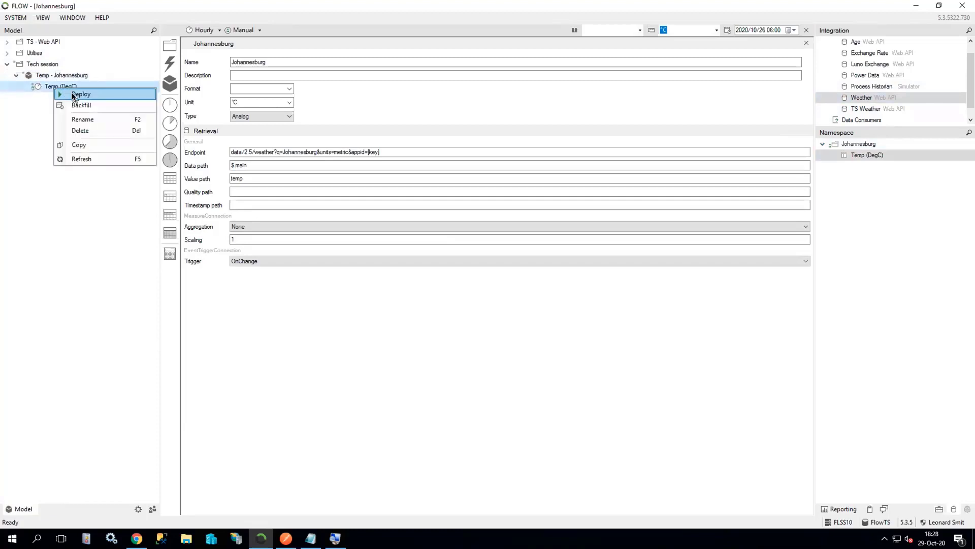
click(76, 94)
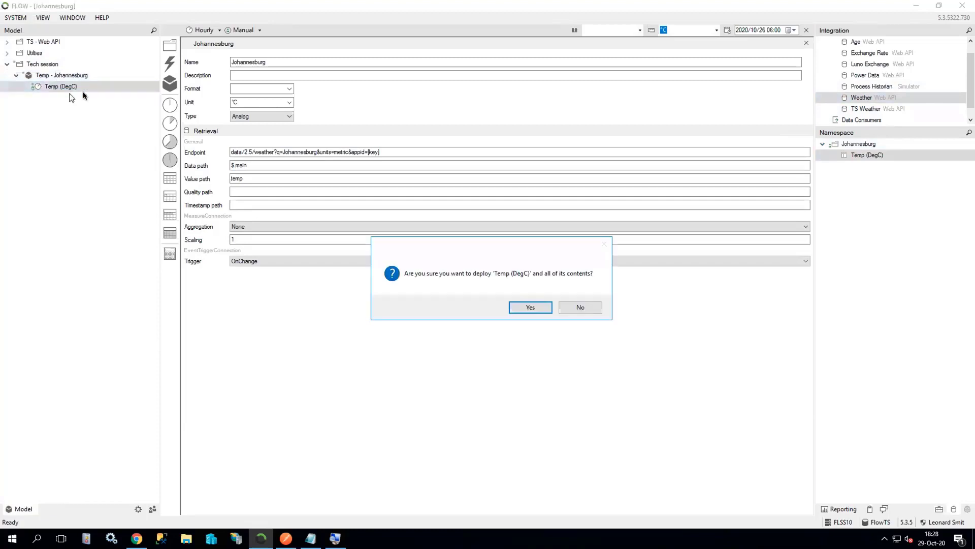
click(530, 307)
- Close the Johannesburg tag editor and open the deployed Temp measure to examine its production trend
click(806, 44)
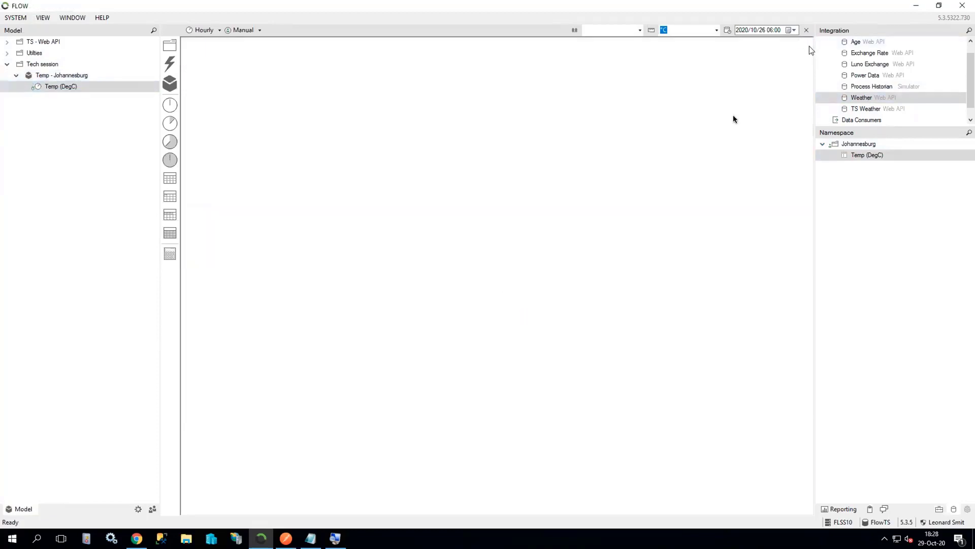
double_click(73, 86)
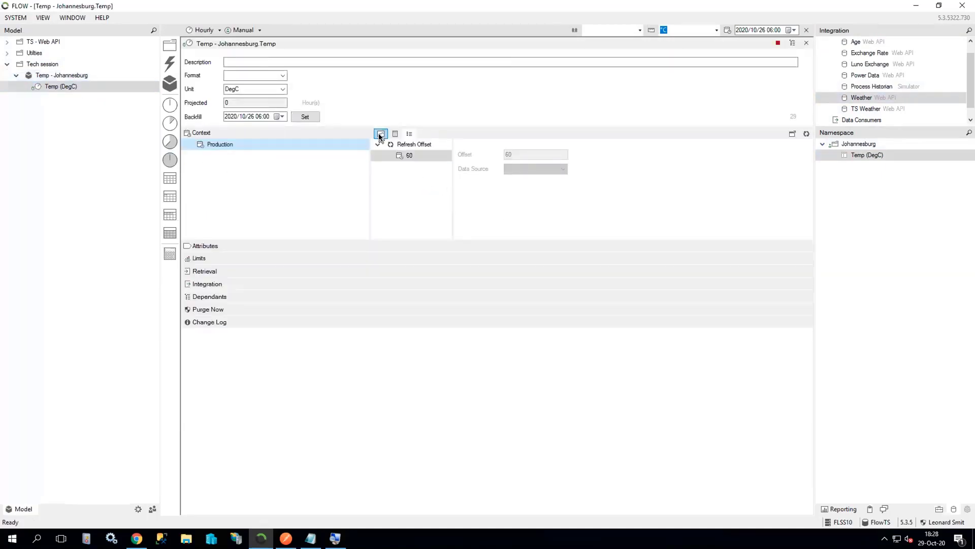
click(381, 134)
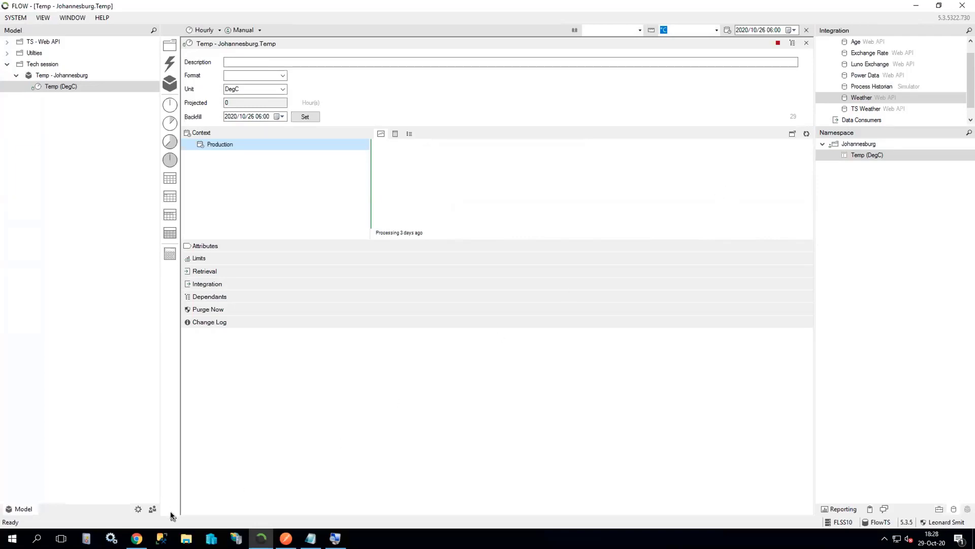
- Switch to Chrome and show the Dummy Rest API Example page with its list of public API routes
mouse_move(144, 535)
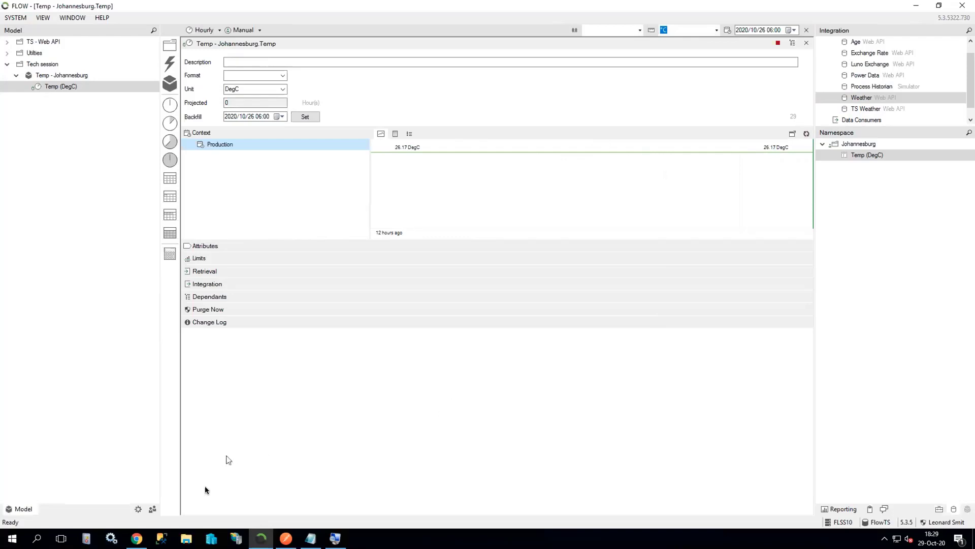
click(143, 545)
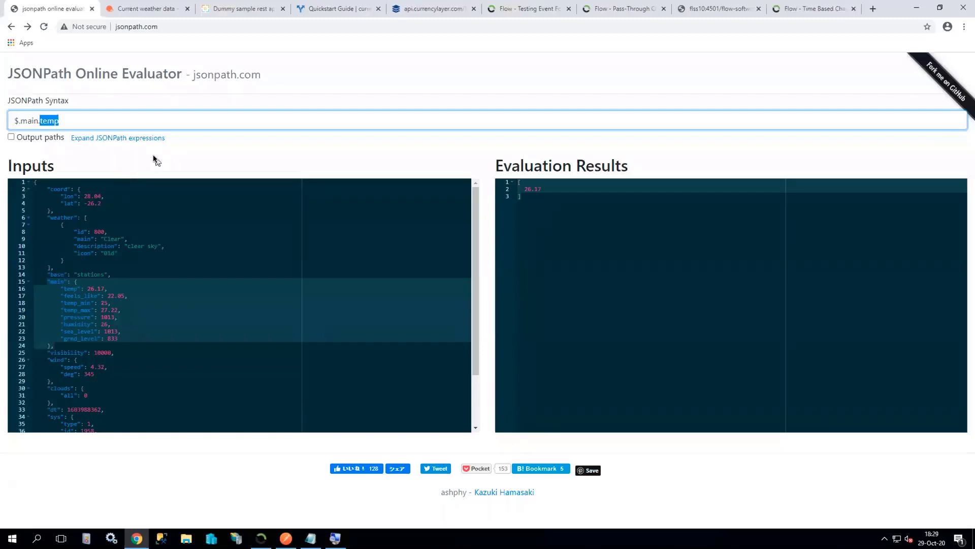
click(239, 10)
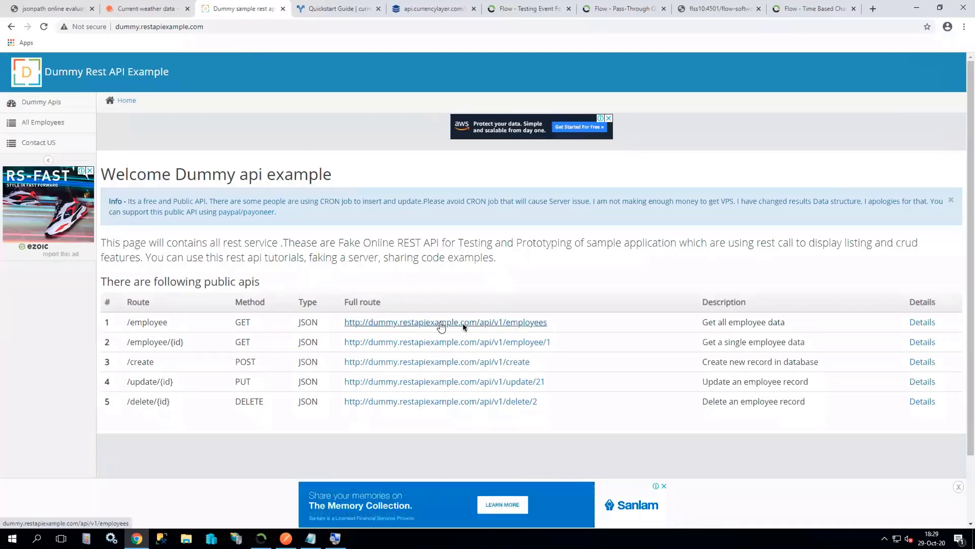
- Open the Dummy Rest API employees route, copy its full JSON response and replace the JSONPath evaluator's input with it
click(523, 327)
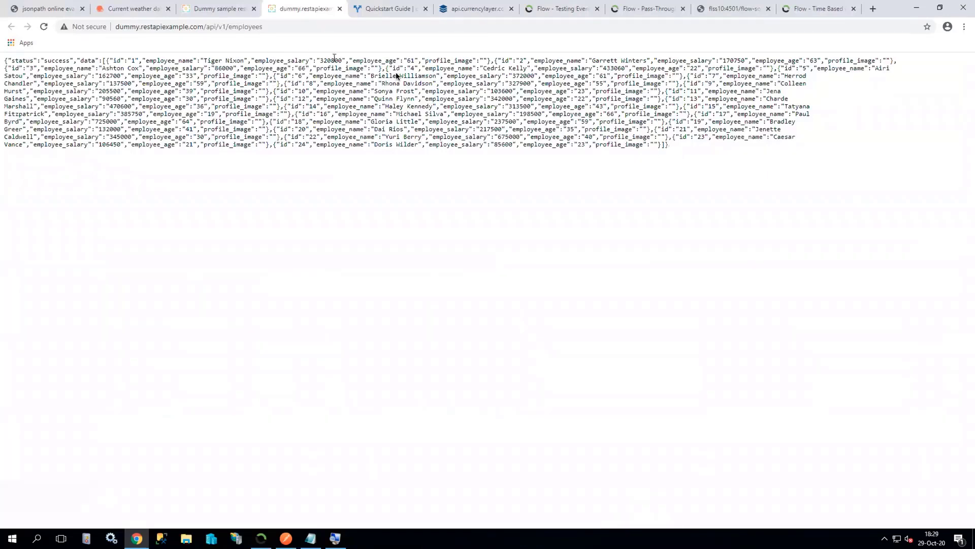
drag(712, 148, 4, 60)
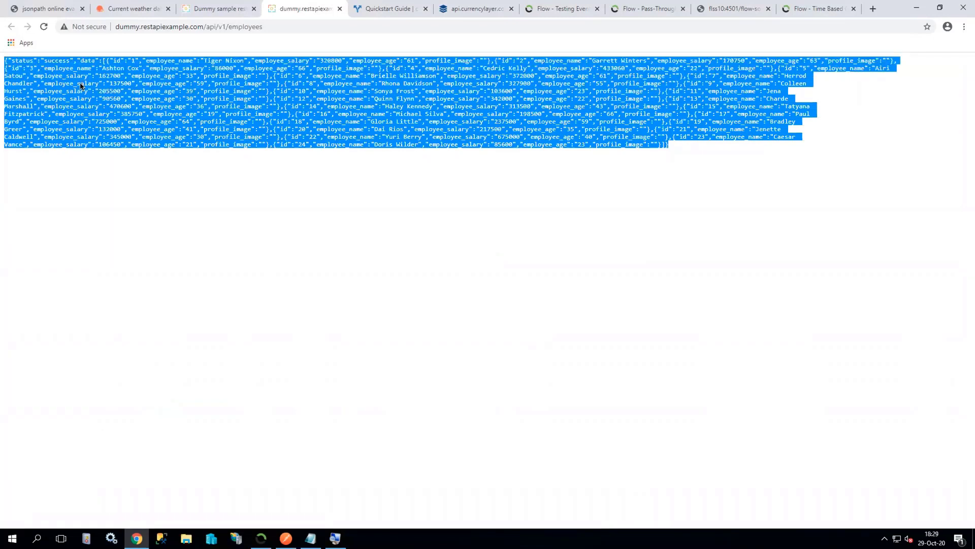
click(45, 10)
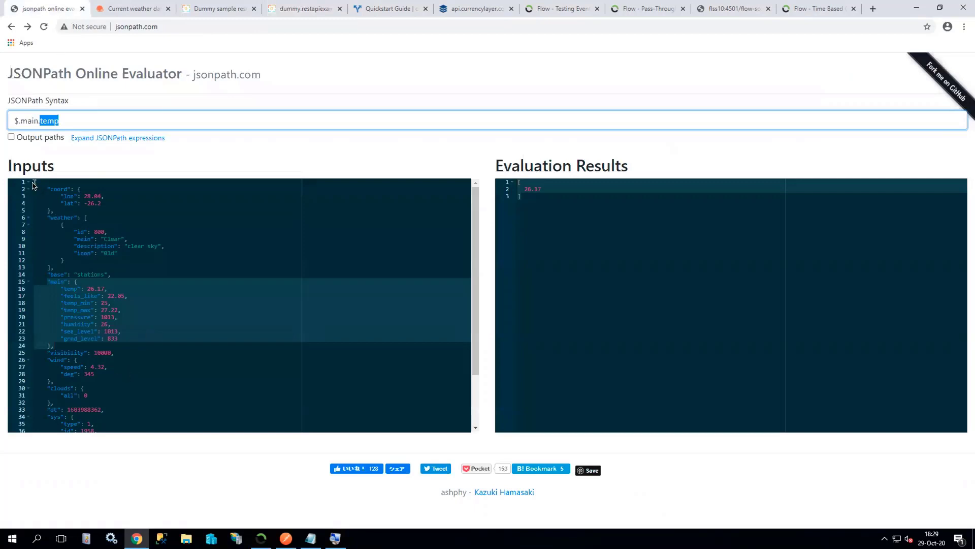
drag(33, 185, 168, 476)
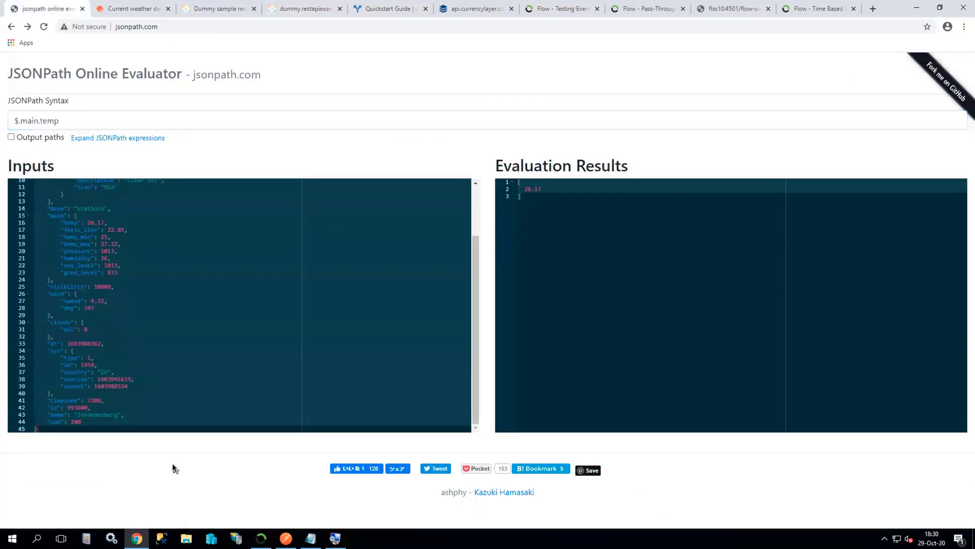
key(ctrl+v)
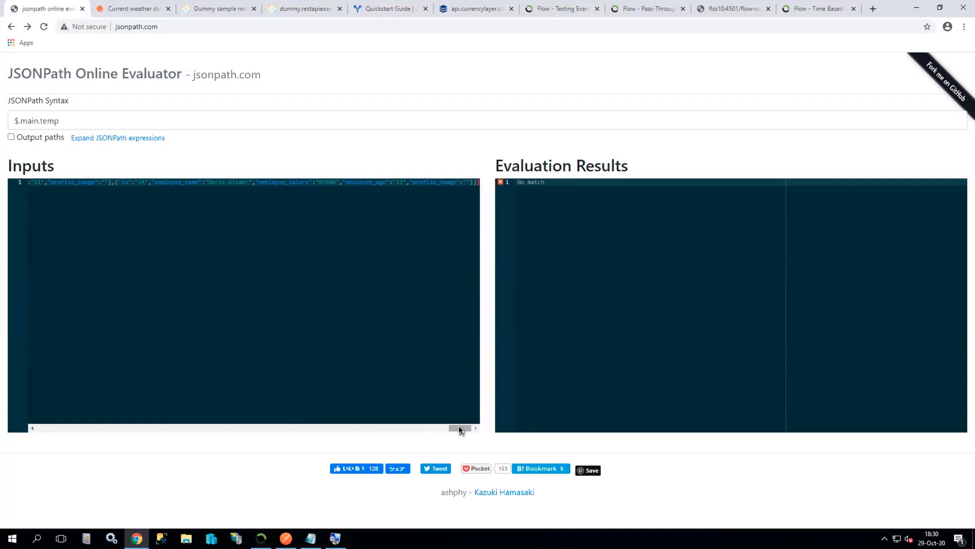
drag(459, 428, 47, 405)
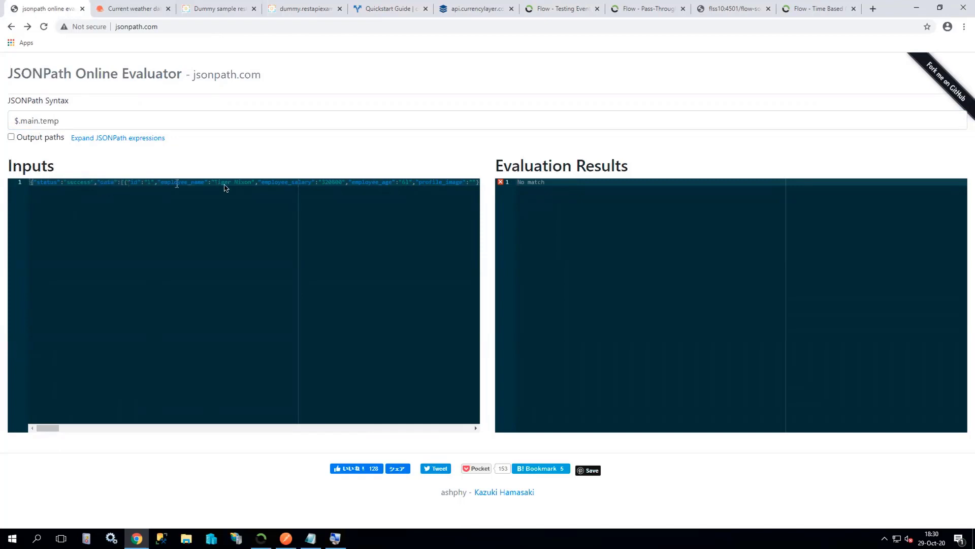
- Replace the JSONPath expression with data to evaluate the whole employee array
click(66, 121)
drag(29, 120, 9, 120)
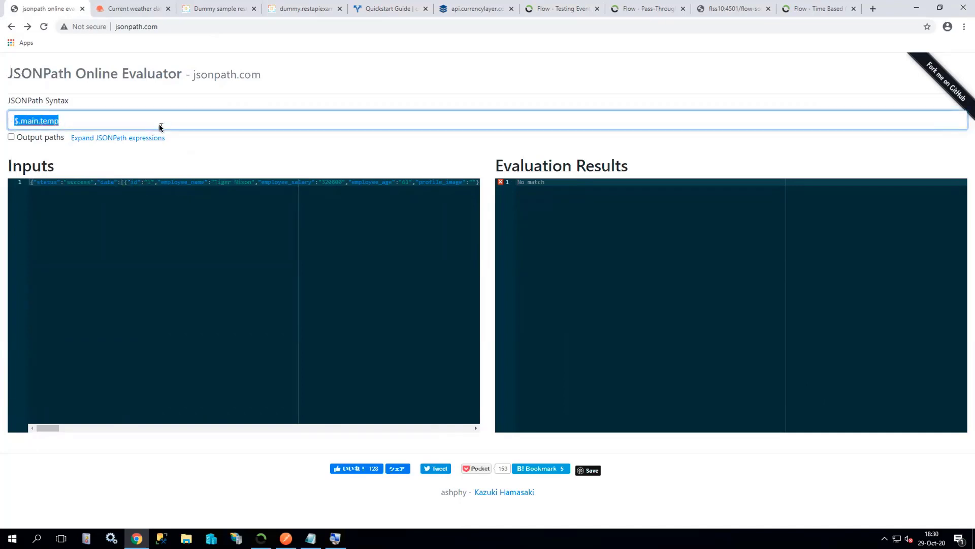
text(dt)
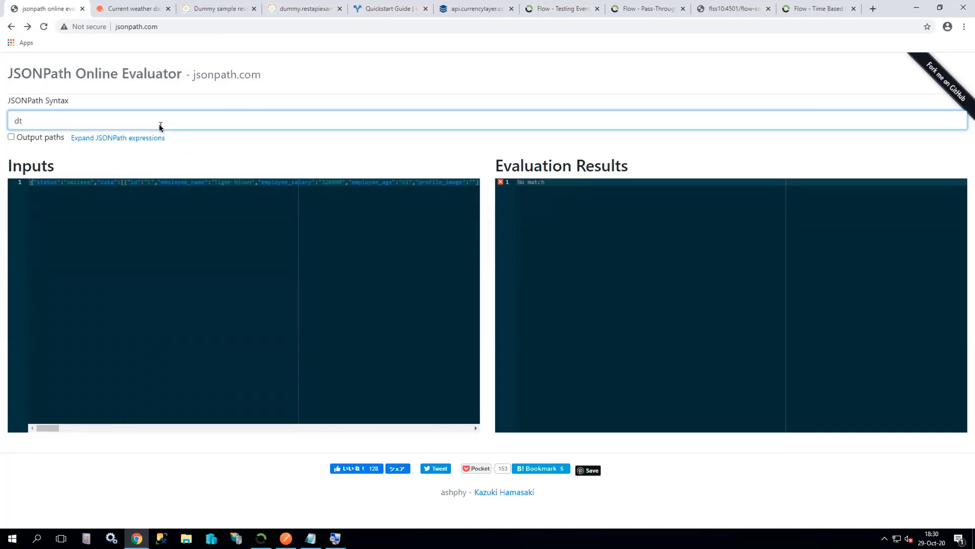
key(BackSpace)
text(ata)
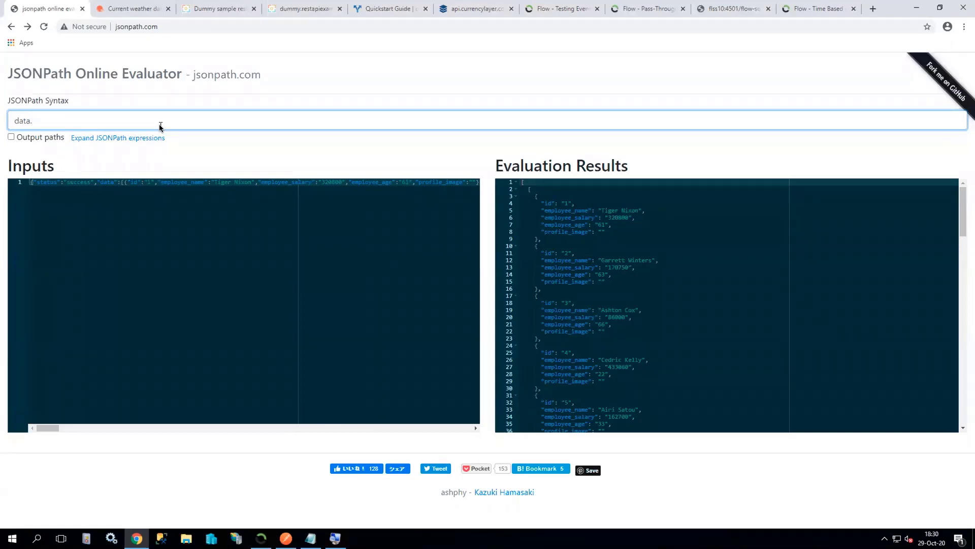
- Extend the JSONPath expression to data.employee_salary, copying the attribute name from the input JSON
text(.employ)
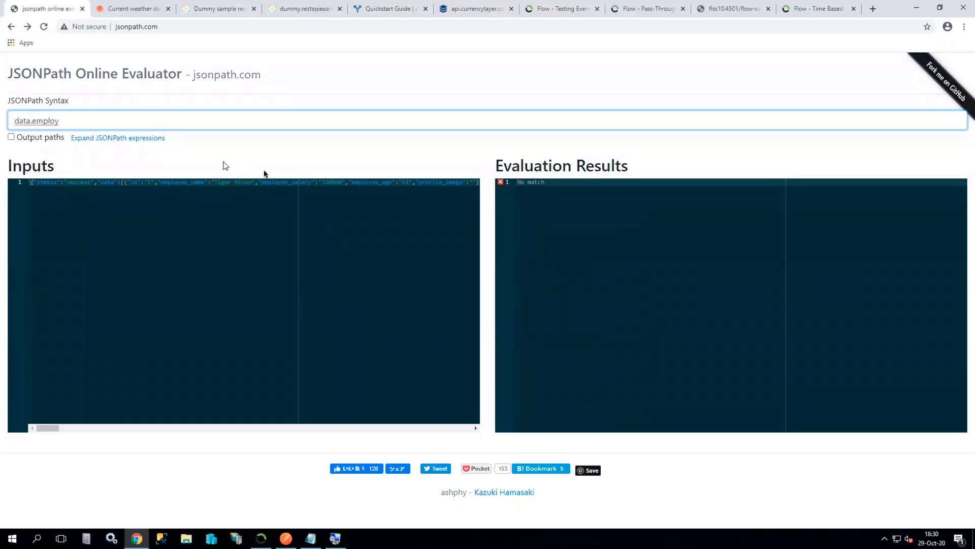
drag(312, 182, 263, 186)
key(ctrl+c)
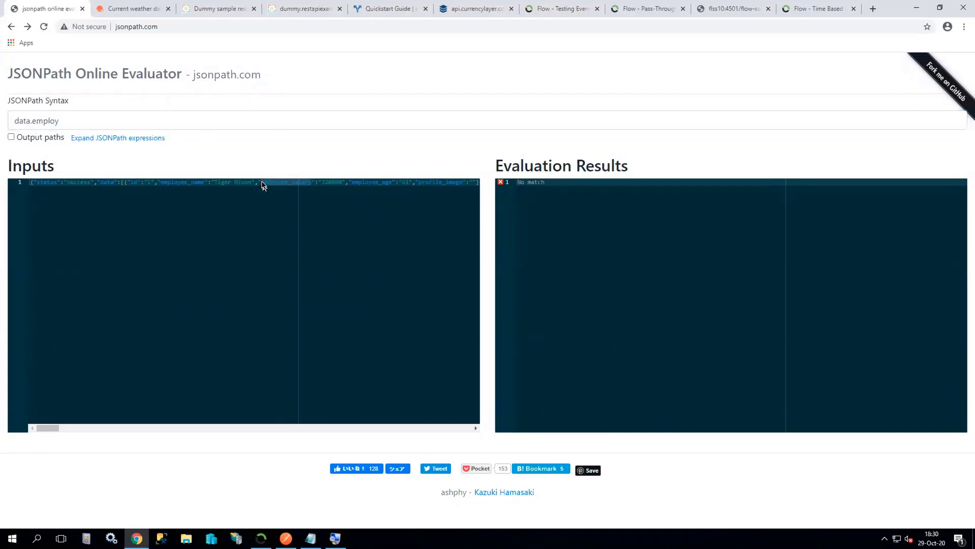
drag(59, 122, 36, 124)
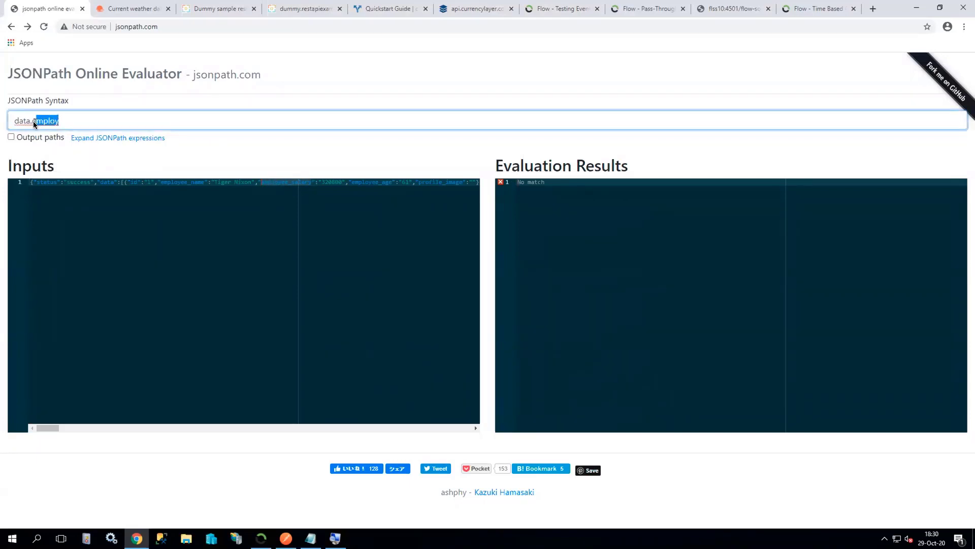
key(ctrl+v)
click(161, 192)
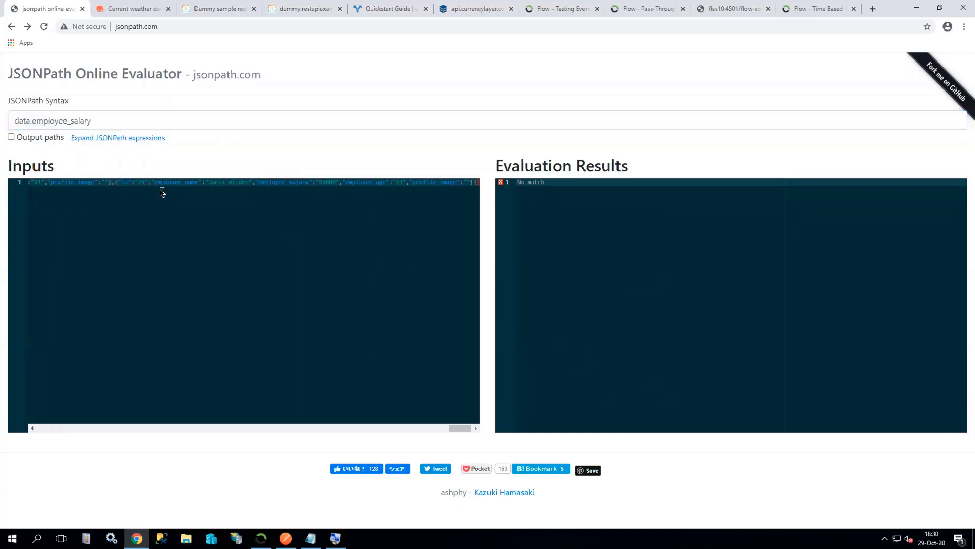
click(102, 121)
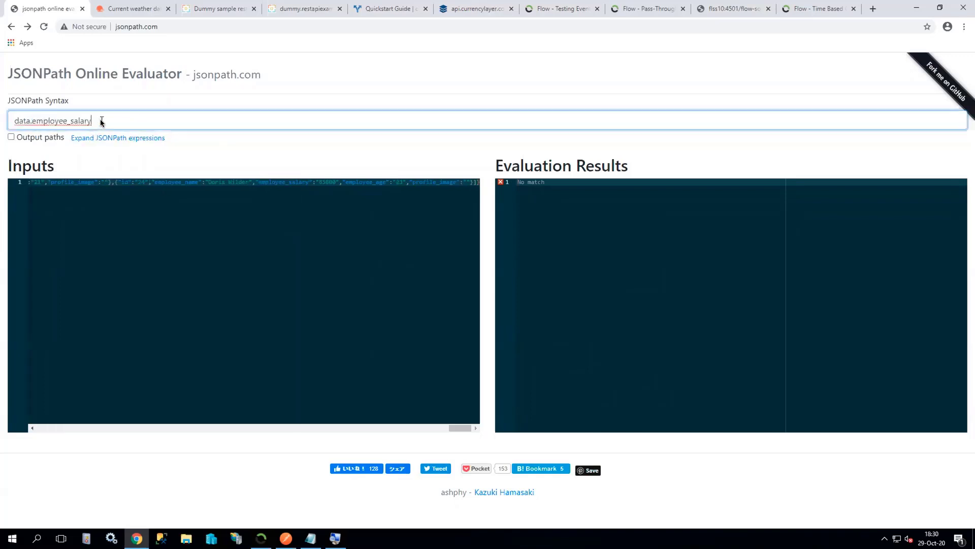
- Make the expression the recursive data..employee_salary, and replace salary with age to evaluate data..employee_age
click(30, 121)
text(.)
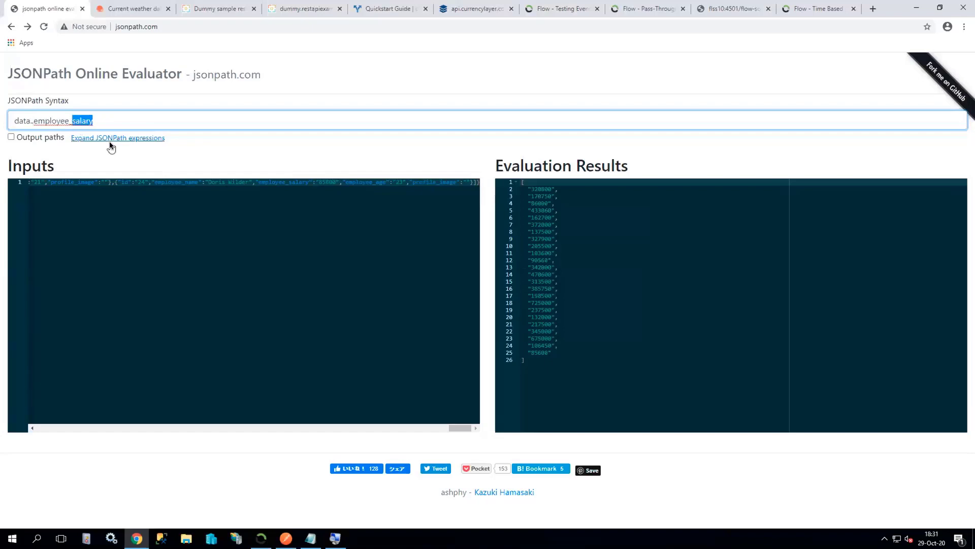
text(age)
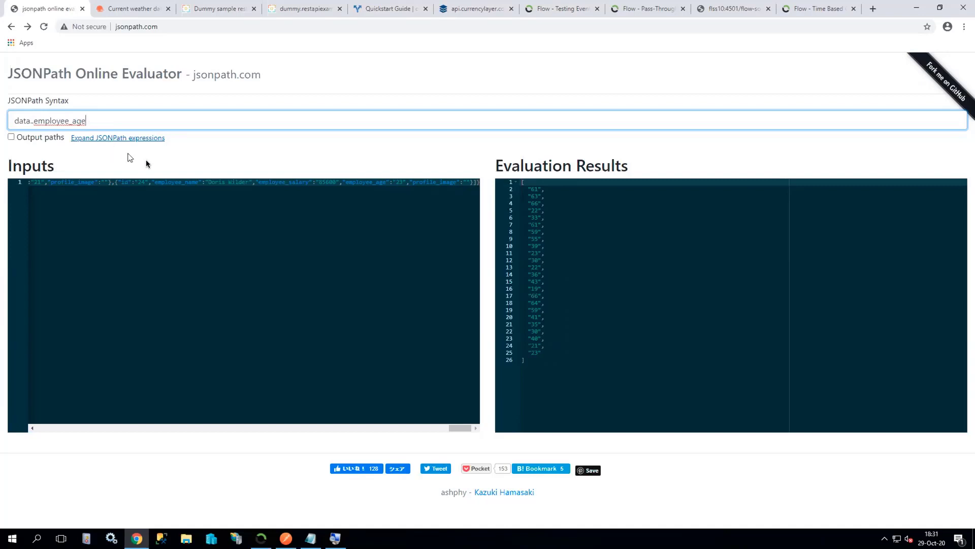
- Open the JSONPath expressions reference, examine the filter expression syntax, and return to the evaluator
drag(245, 184, 211, 185)
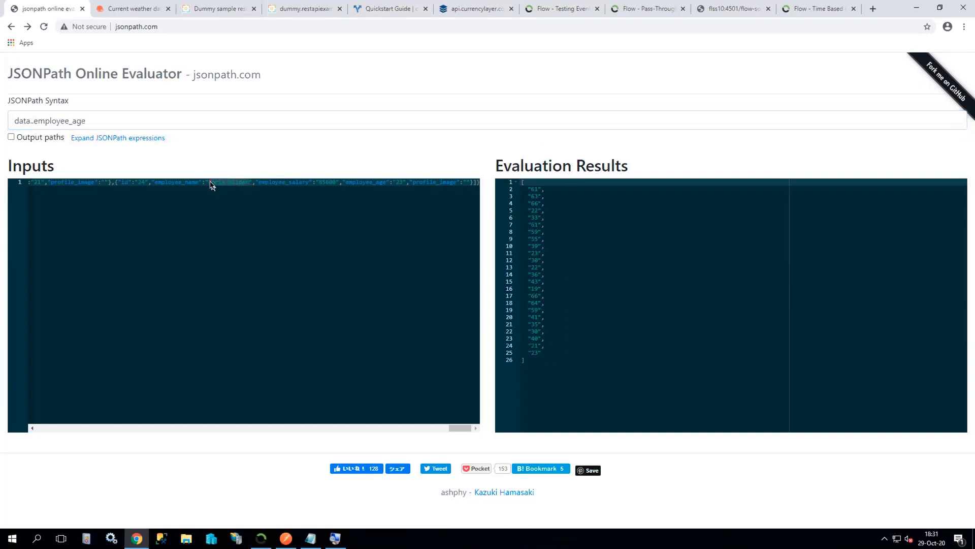
click(116, 144)
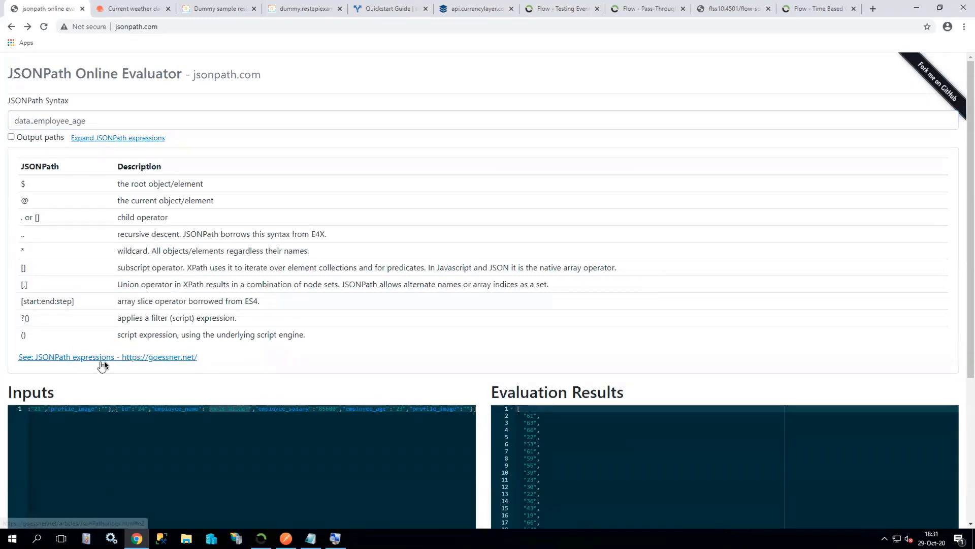
click(132, 359)
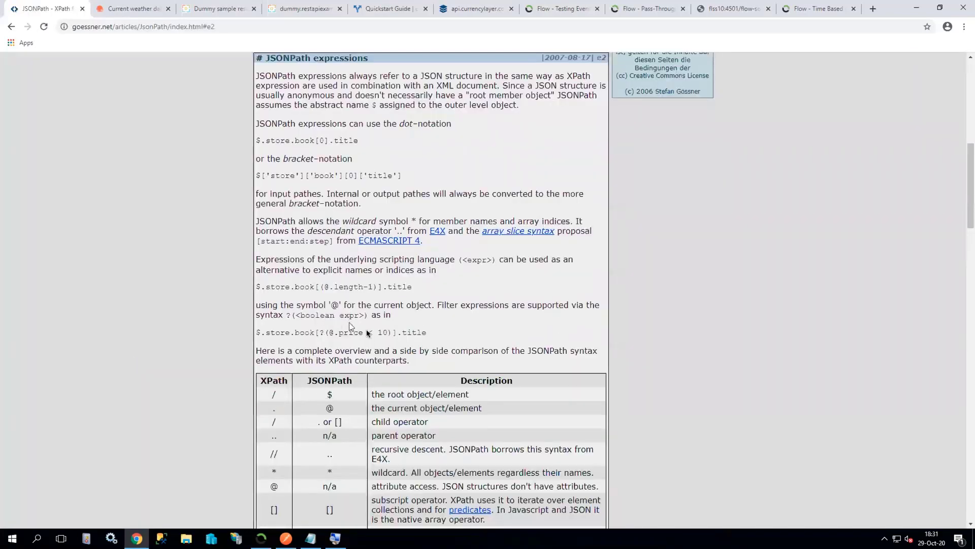
drag(386, 333, 322, 333)
click(8, 29)
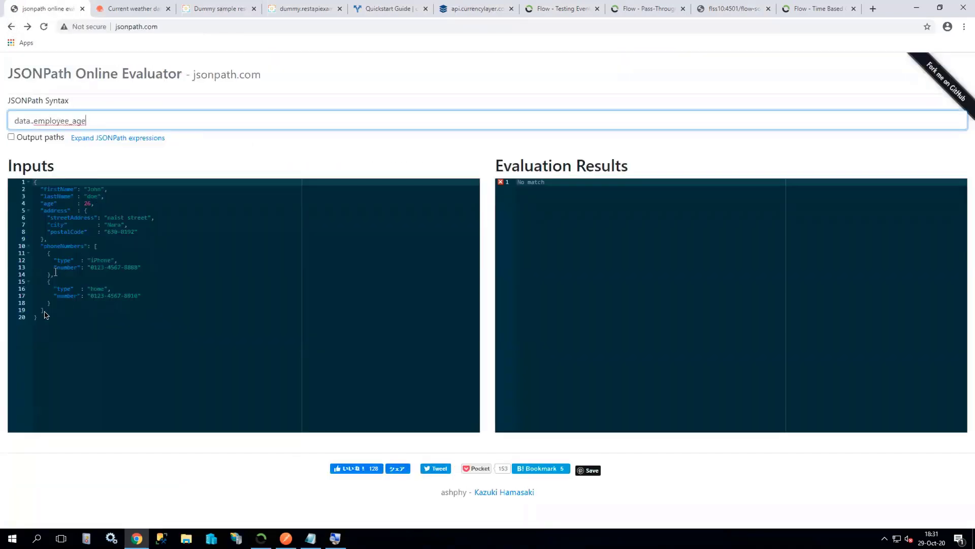
- Replace the evaluator's sample input with the employees JSON response from the Dummy Rest API page again
click(222, 10)
click(303, 10)
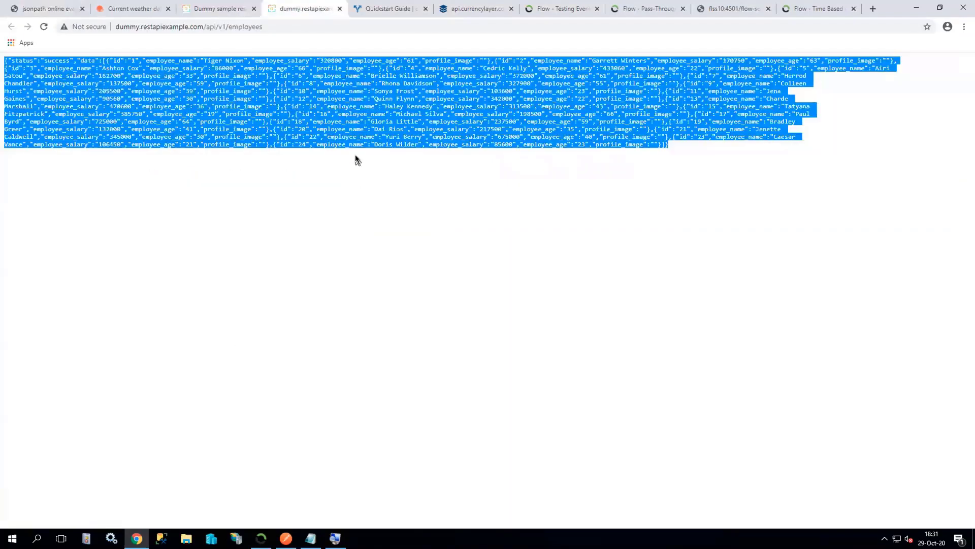
click(17, 6)
drag(43, 319, 30, 181)
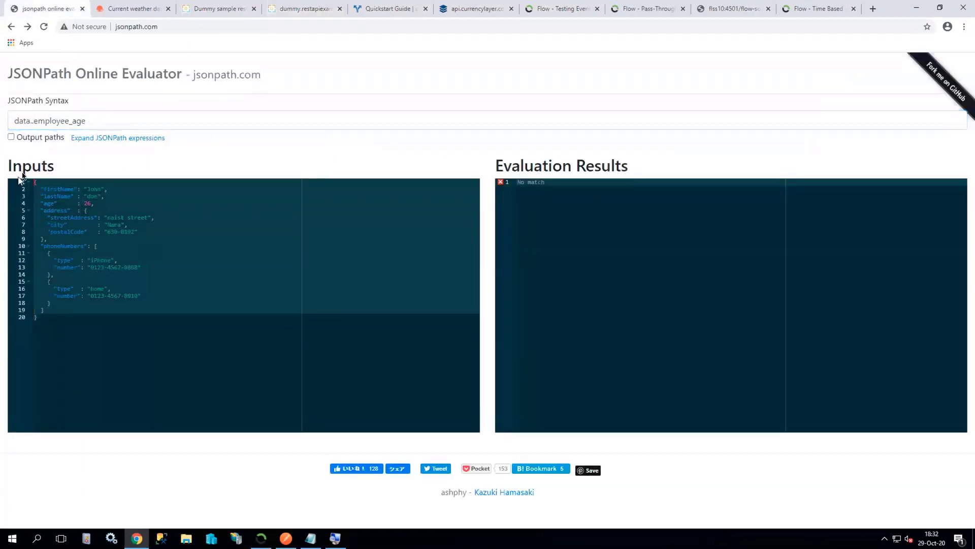
key(ctrl+v)
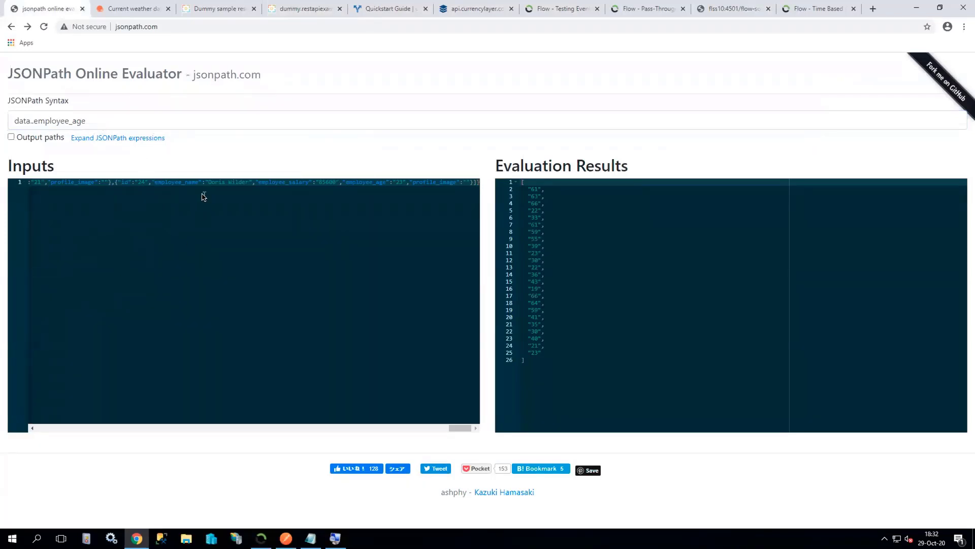
- Copy the employee_name filter expression from the TTS.txt notes and replace the evaluator's JSONPath expression with it
drag(198, 182, 155, 182)
click(311, 540)
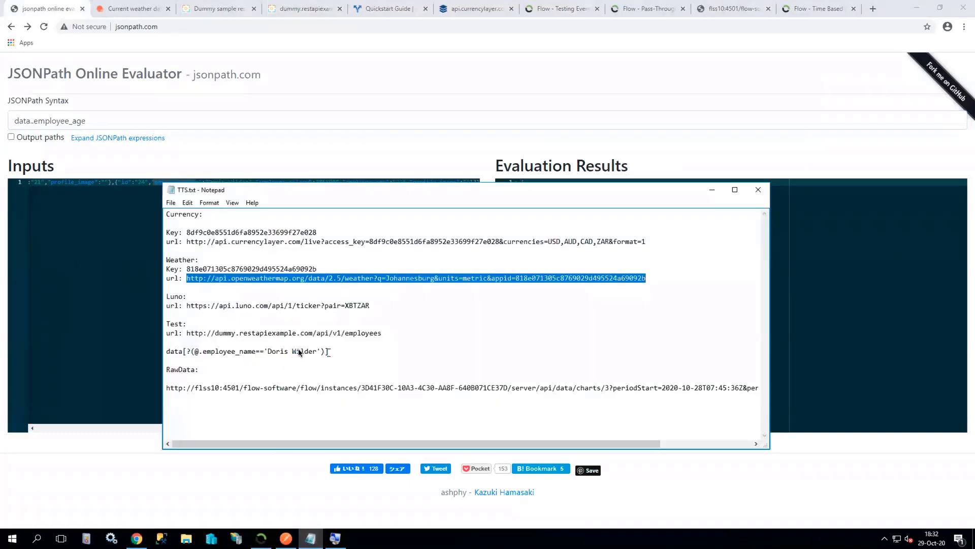
drag(329, 352, 165, 354)
key(ctrl+c)
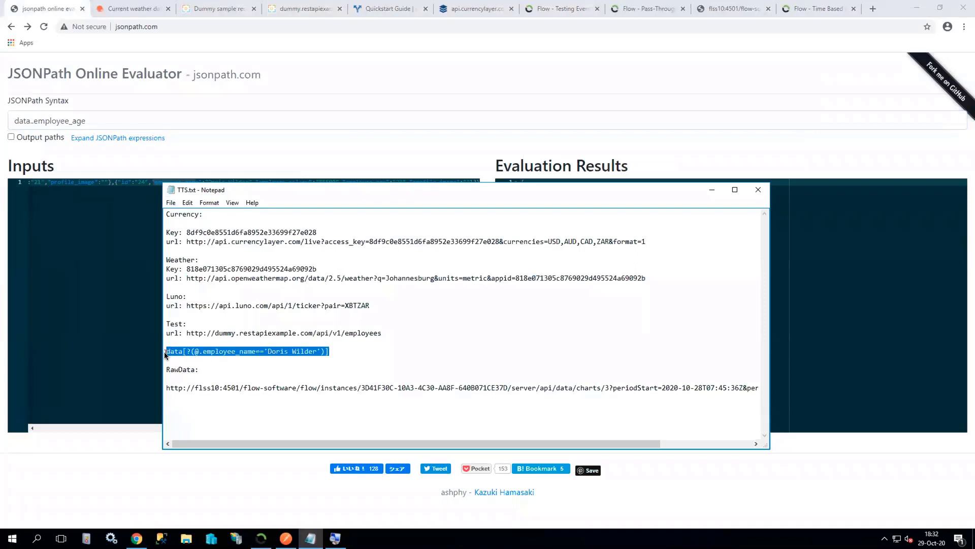
click(96, 124)
drag(96, 125, 8, 133)
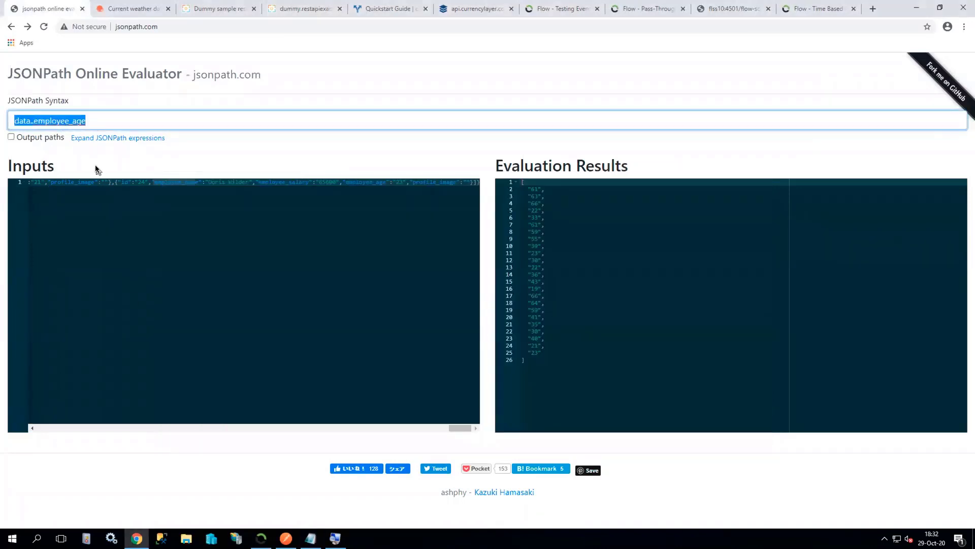
key(ctrl+v)
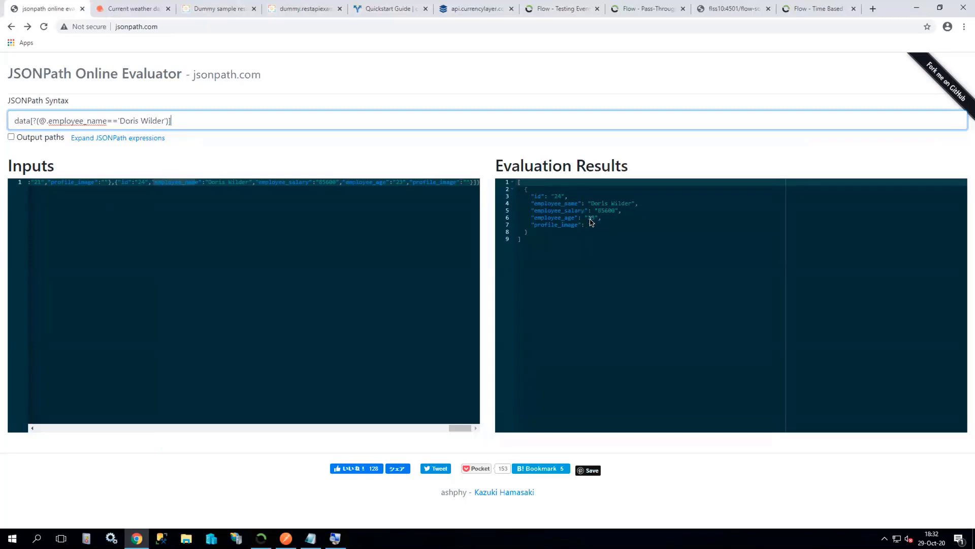
- Append employee_age to the employee_name filter expression to target only that employee's age
drag(574, 218, 533, 219)
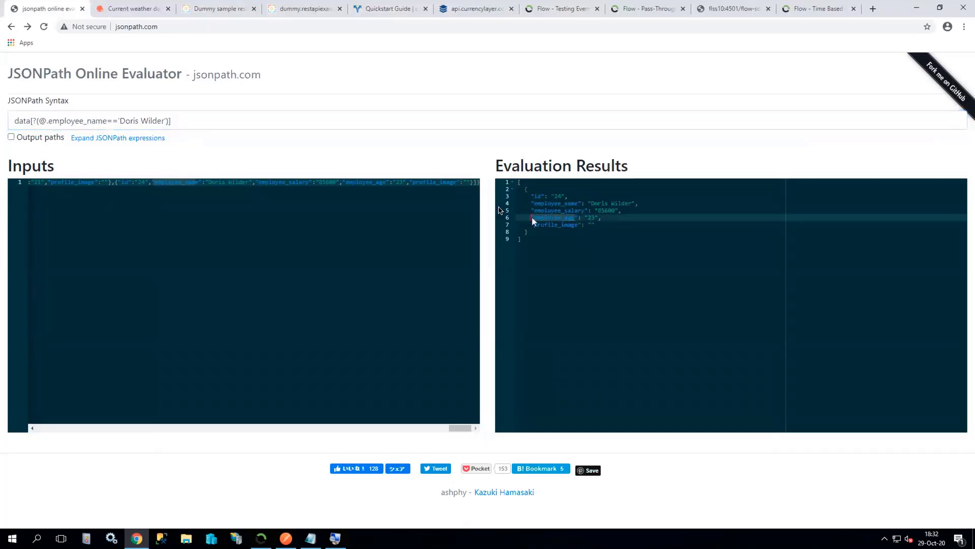
click(202, 127)
text(.)
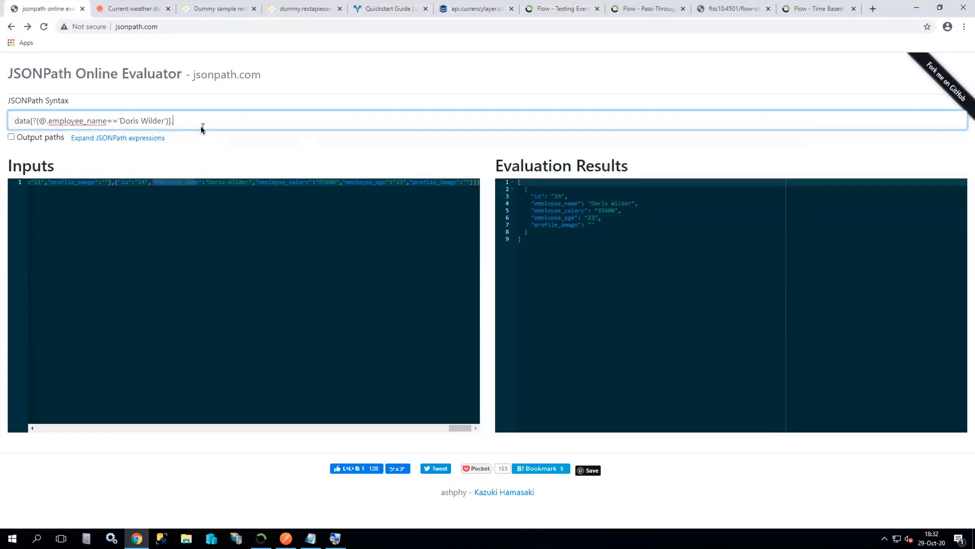
text("employee_age)
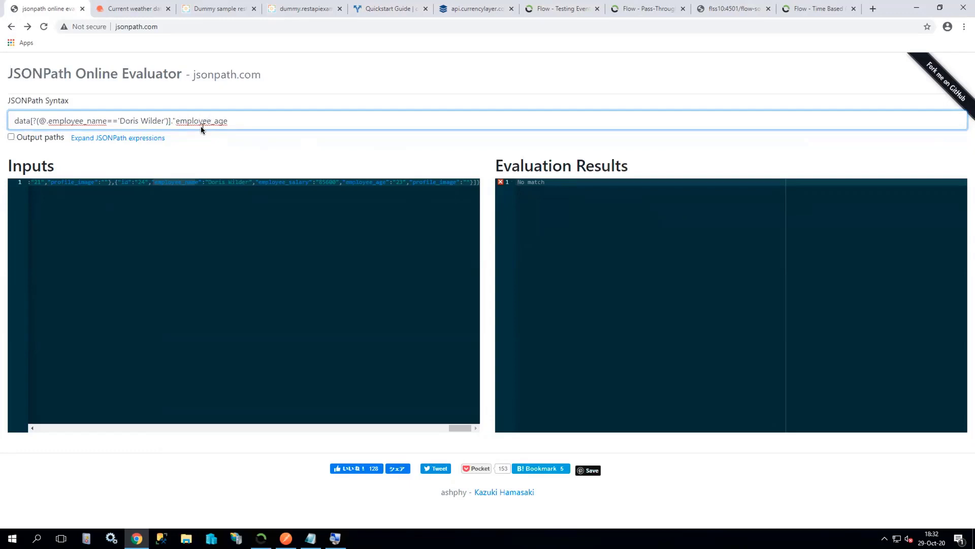
key(BackSpace)
- Switch to Flow, examine the Age data source's connection settings without changing them, and load its namespace
click(258, 542)
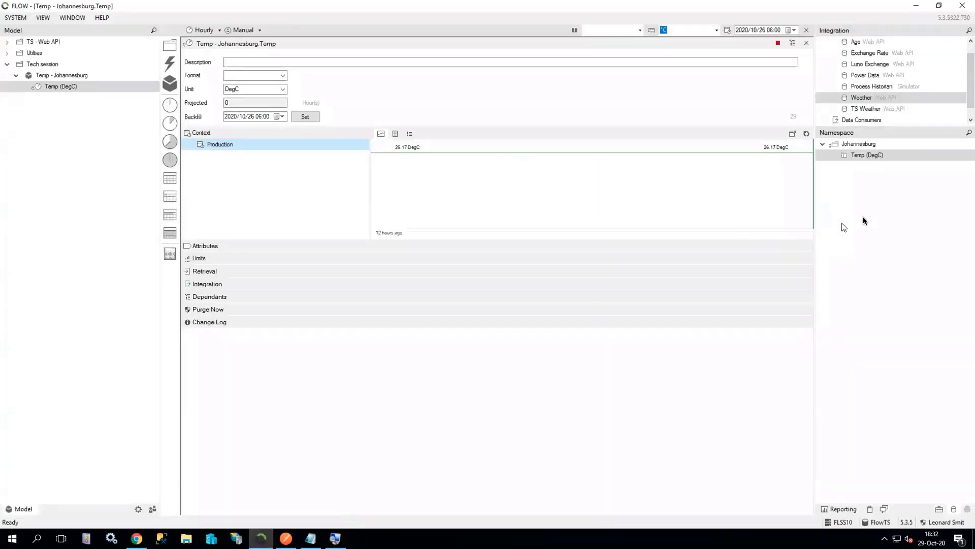
click(852, 43)
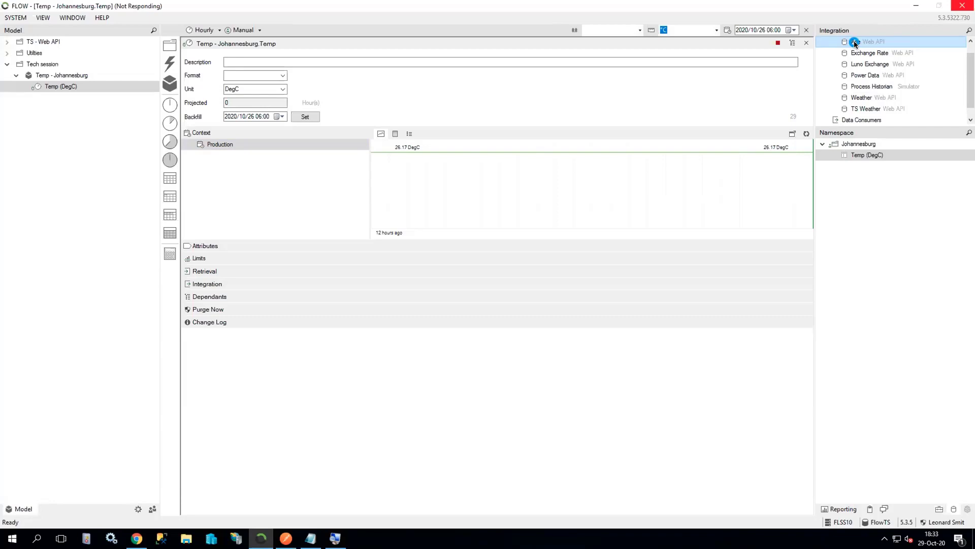
right_click(855, 44)
click(873, 47)
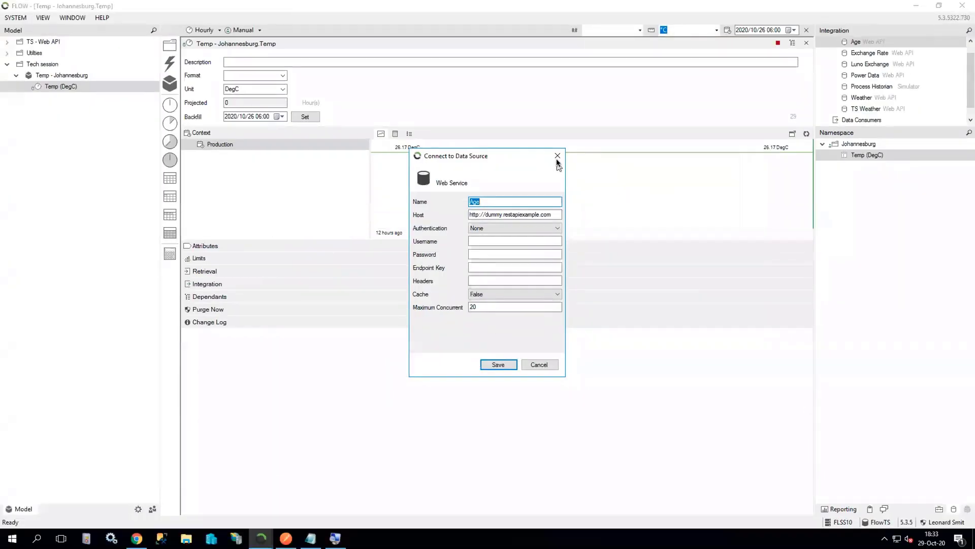
click(551, 122)
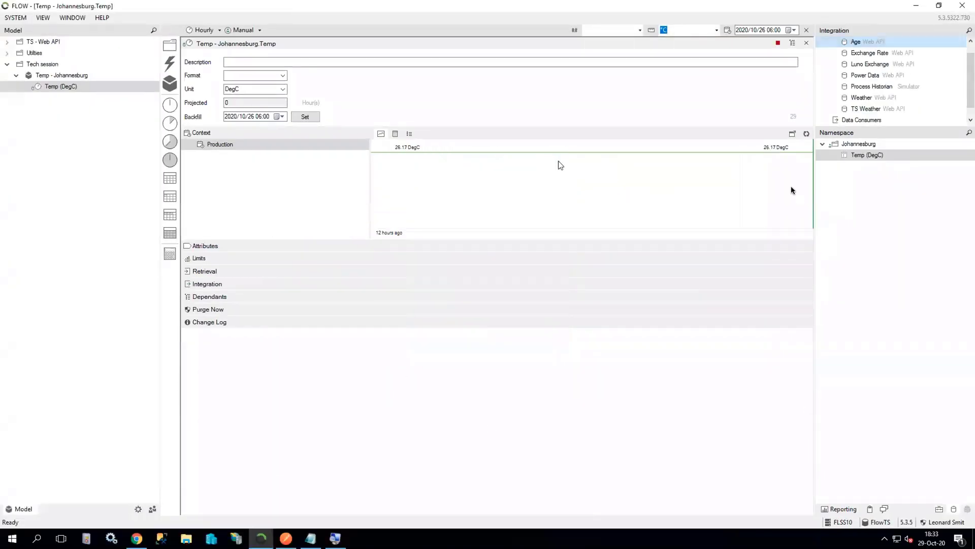
click(855, 43)
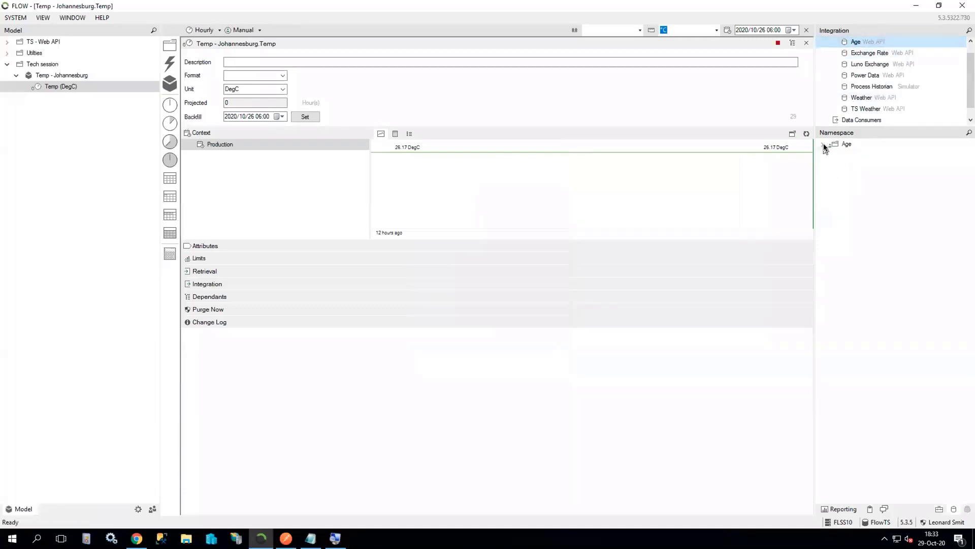
- Examine the retrieval settings of the Age tag in the Age namespace, including its endpoint, data path and value path, without changing them
click(824, 145)
right_click(855, 158)
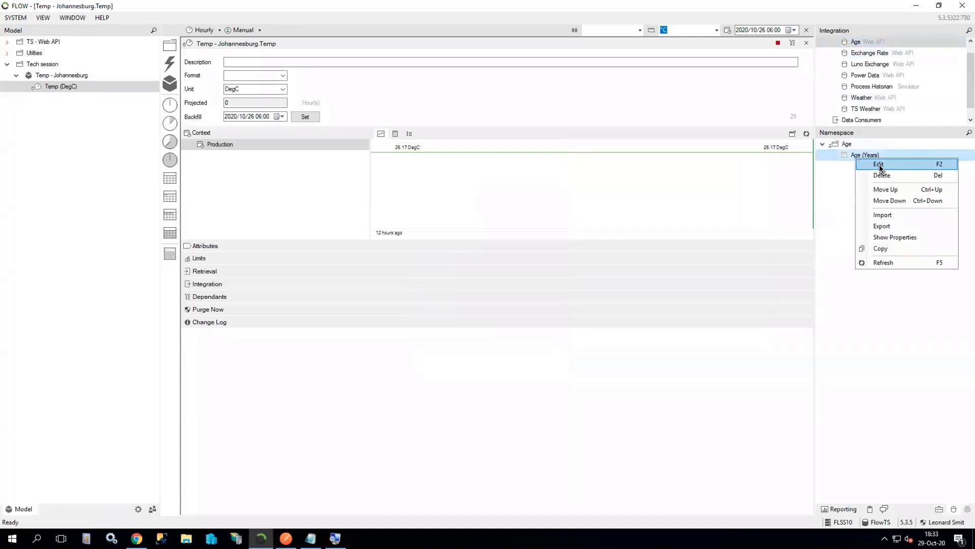
click(880, 165)
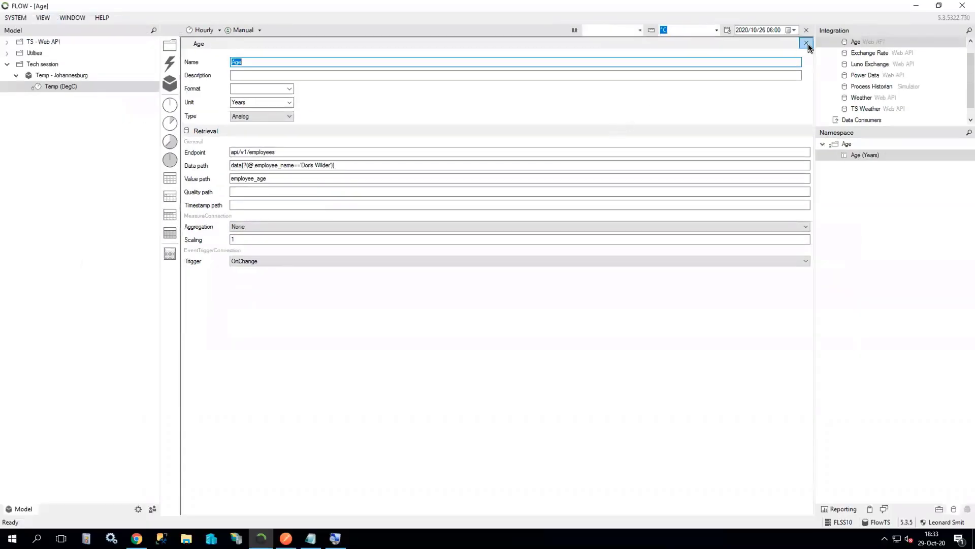
click(806, 42)
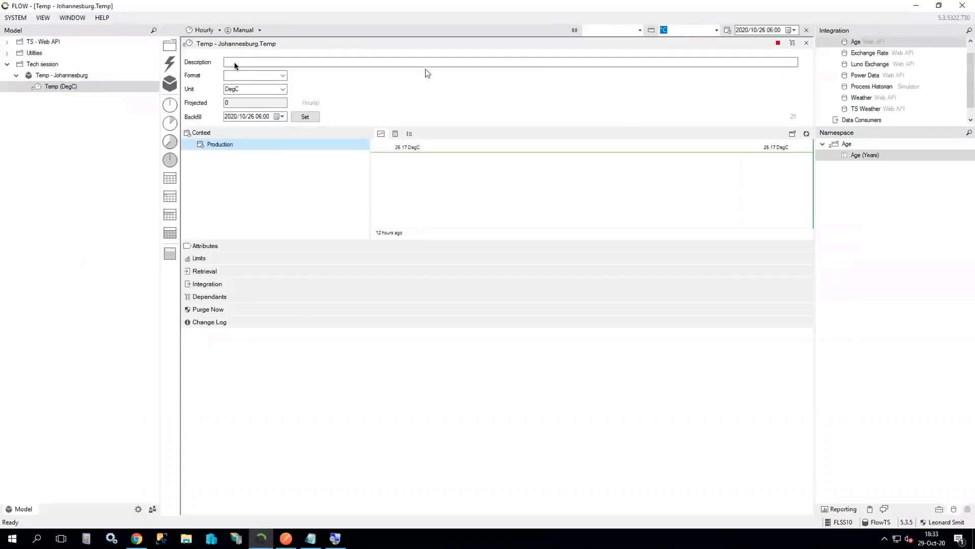
- Create a metric named Employee age in the Tech session folder and add the Age tag to it as a measure
drag(169, 85, 52, 66)
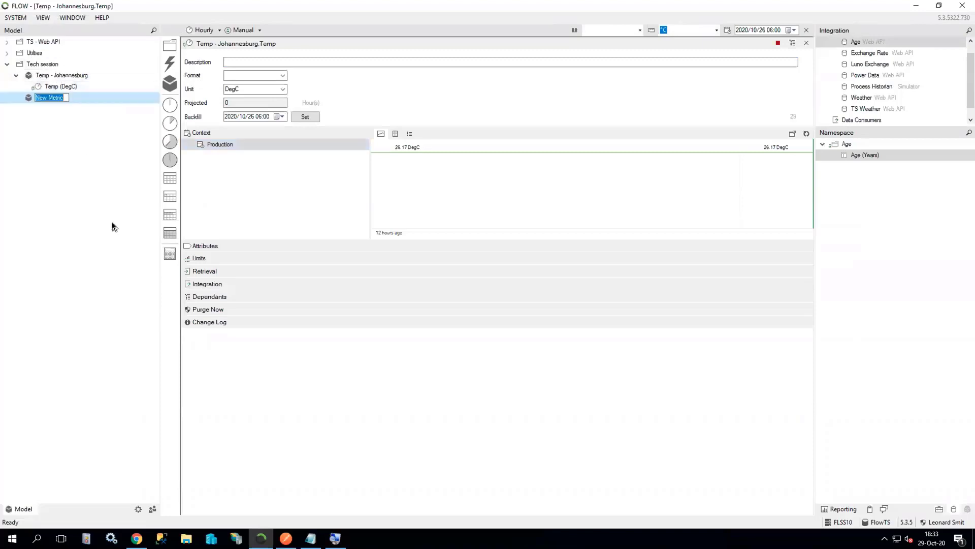
text(Employee age)
key(Return)
drag(846, 154, 49, 99)
key(Return)
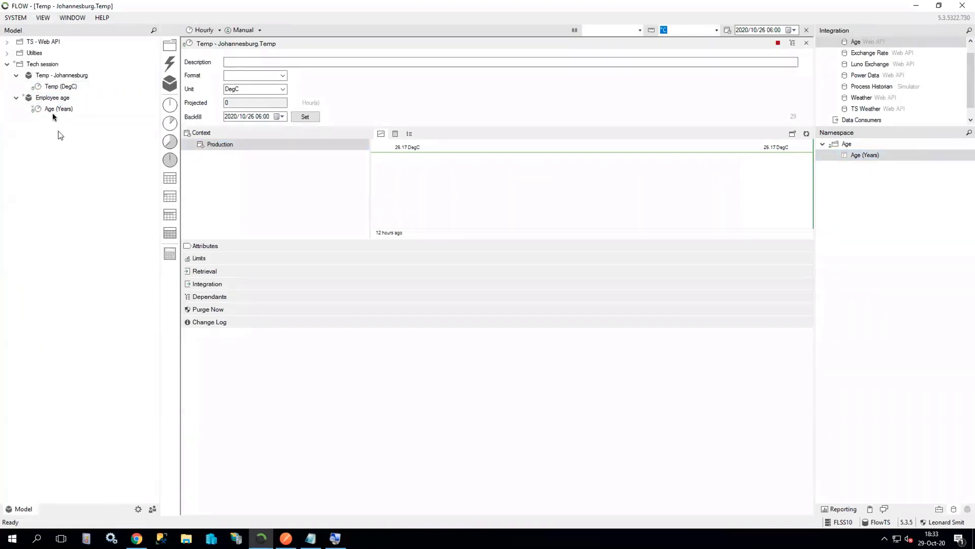
- Deploy the Age measure under Employee age and load its retrieved values in the trend chart
right_click(50, 110)
click(75, 121)
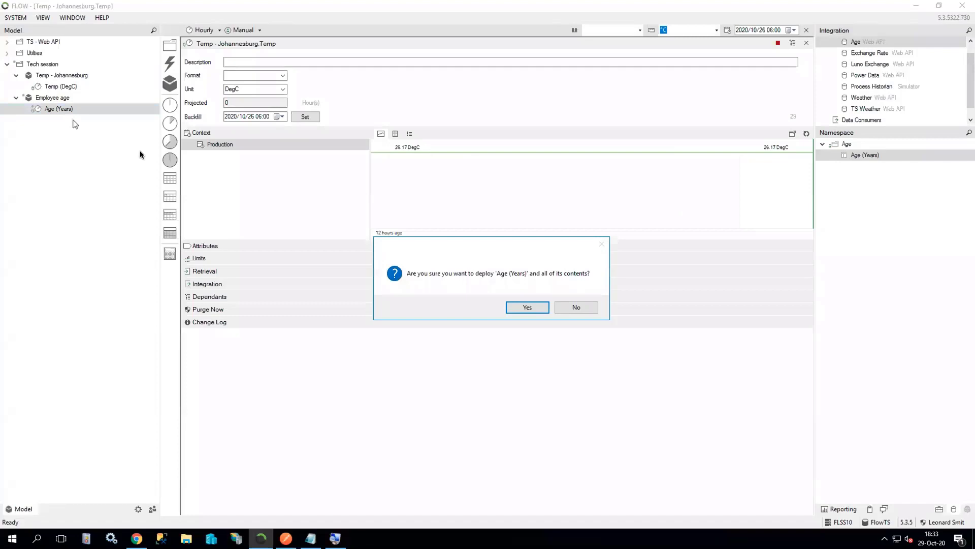
click(518, 307)
double_click(59, 109)
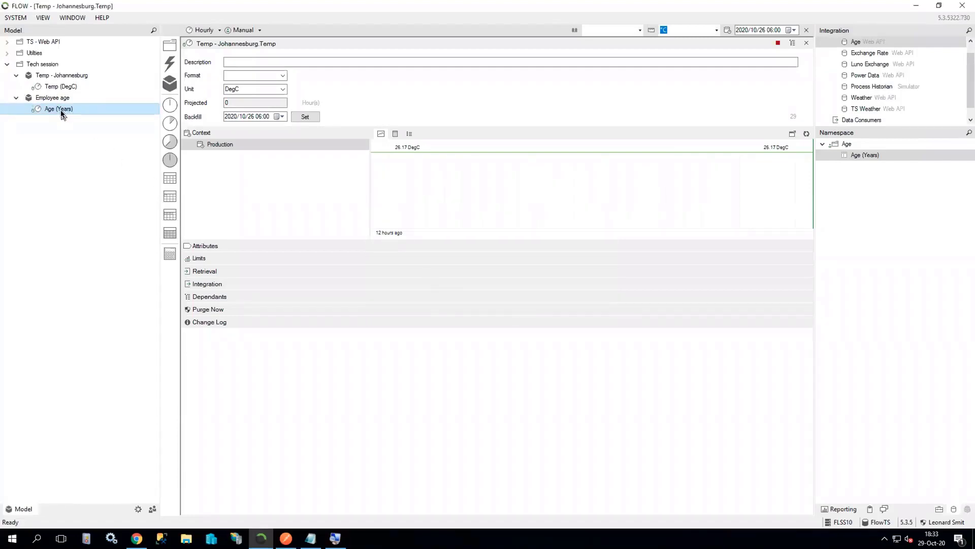
click(381, 133)
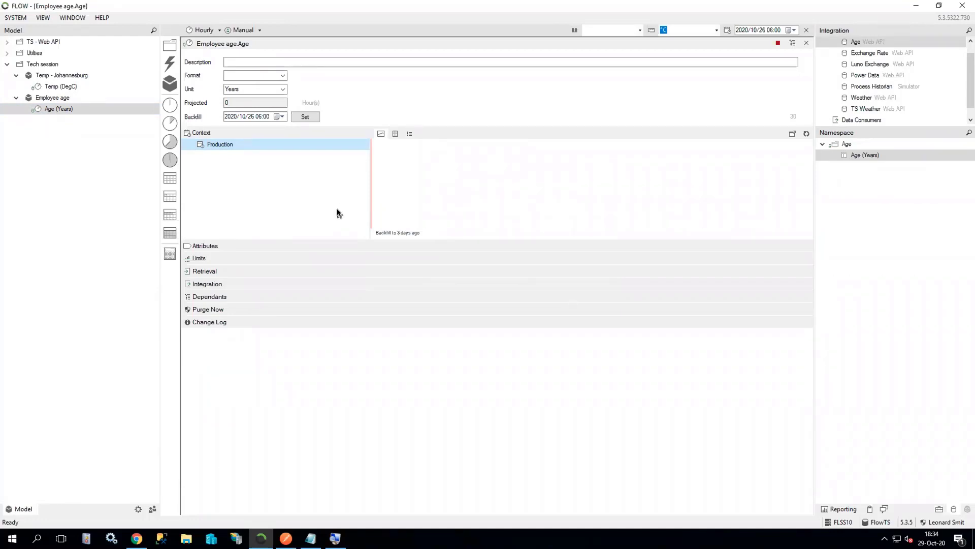
click(807, 136)
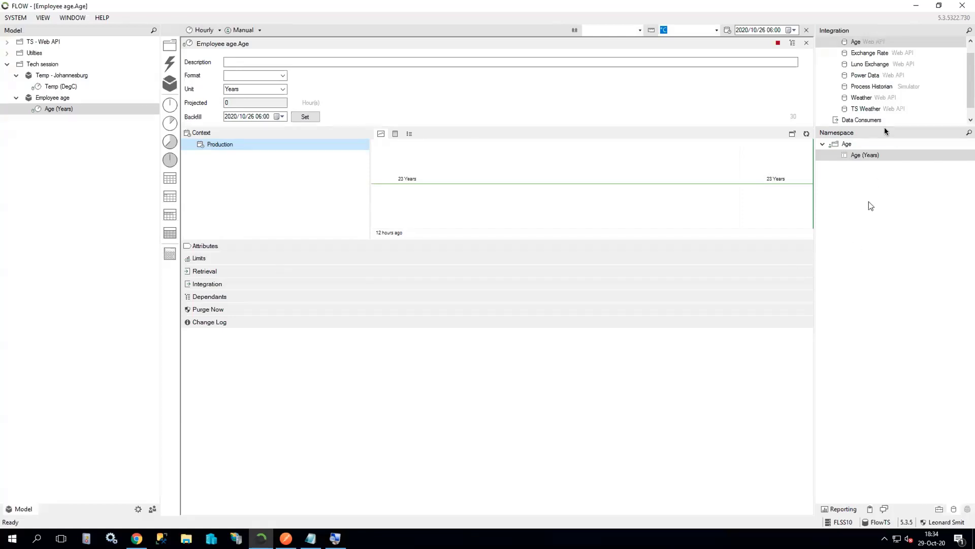
- Load the Process Historian namespace and expand The Juice Factory down to Packaging's Filler 1 tags
click(874, 87)
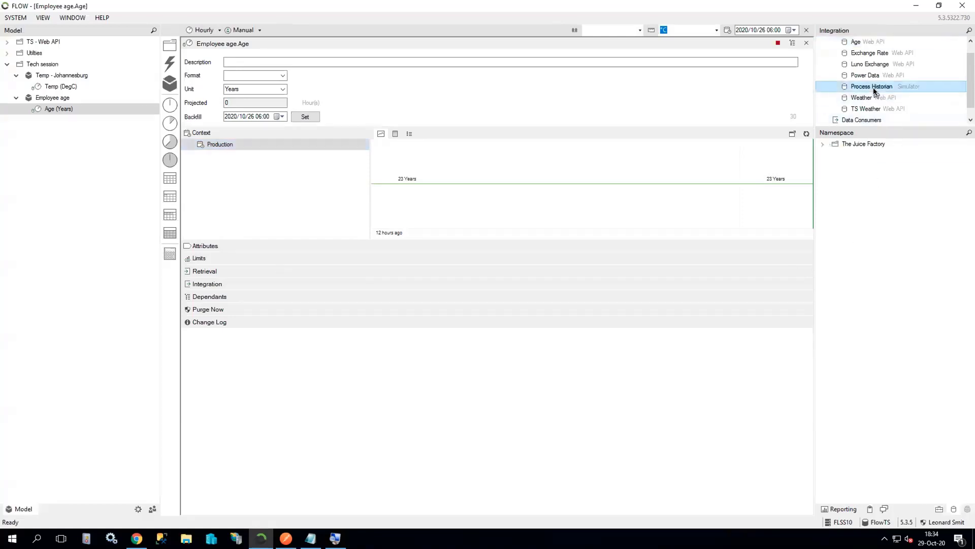
click(824, 145)
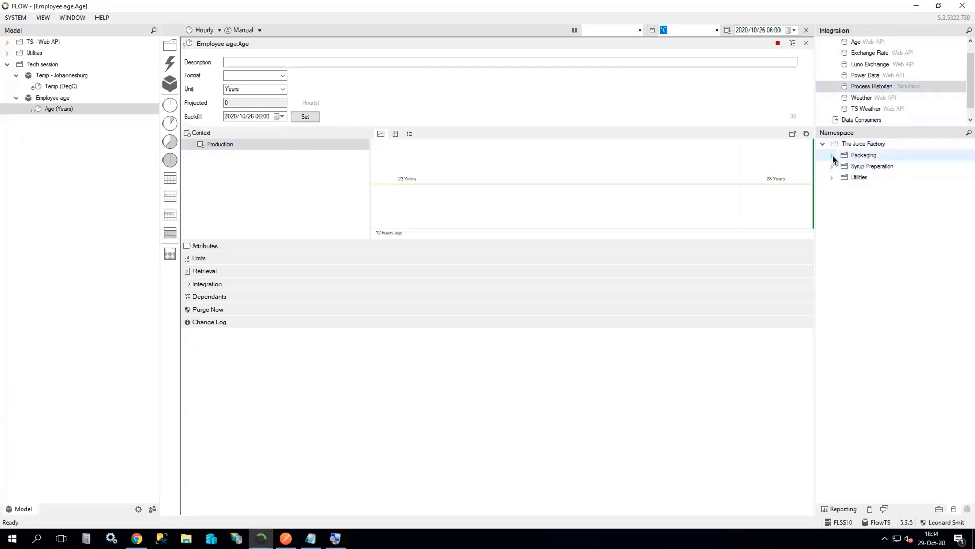
click(832, 155)
click(841, 166)
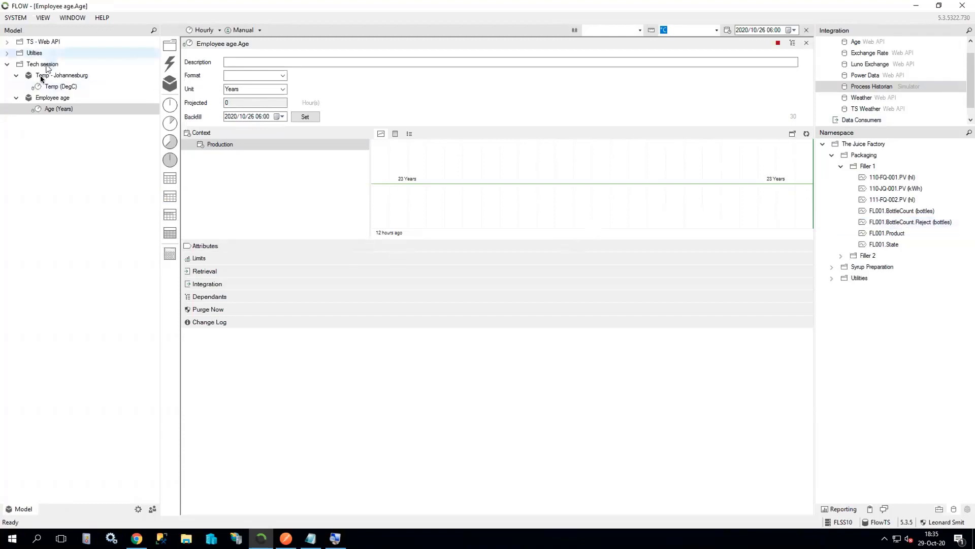
- Collapse the existing metrics in the Tech session folder and create a new metric there named Rejects Cost
click(17, 98)
click(16, 76)
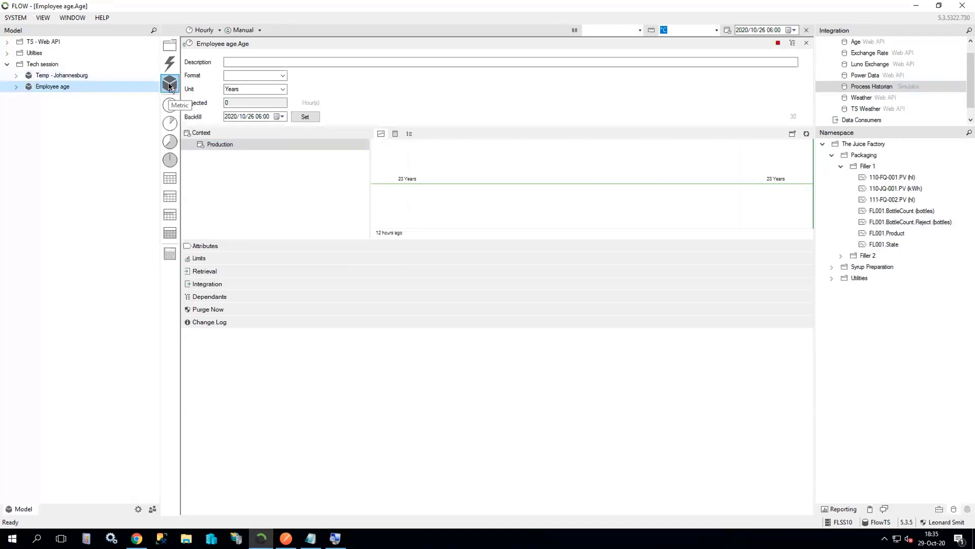
click(169, 84)
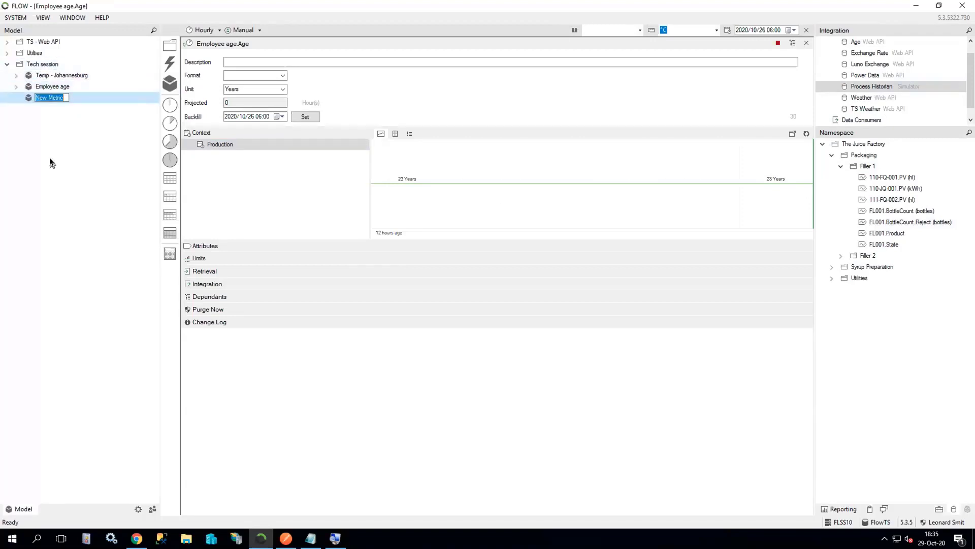
text(Rejects Cost)
key(Return)
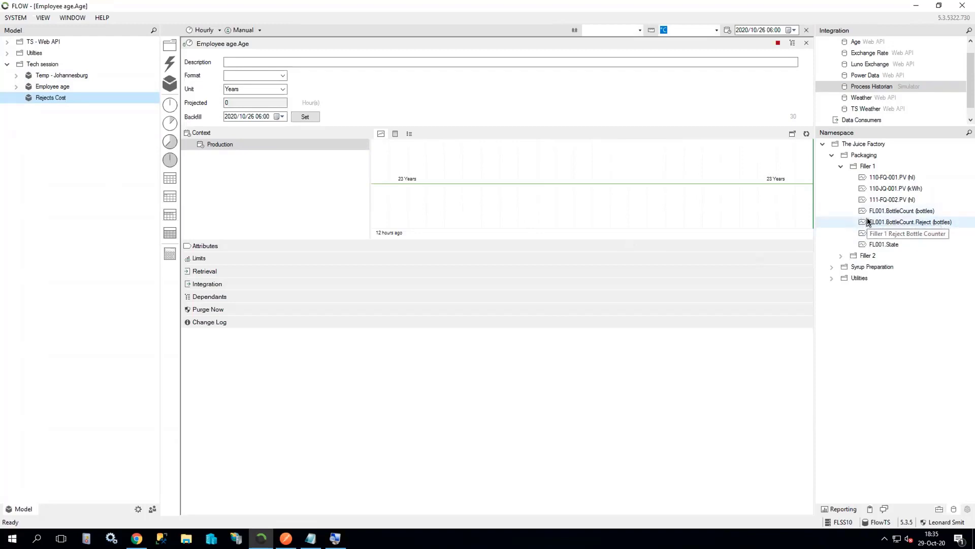
- Add the FL001.BottleCount.Reject tag to the Rejects Cost metric as a measure named Rejected Bottles
drag(868, 222, 58, 98)
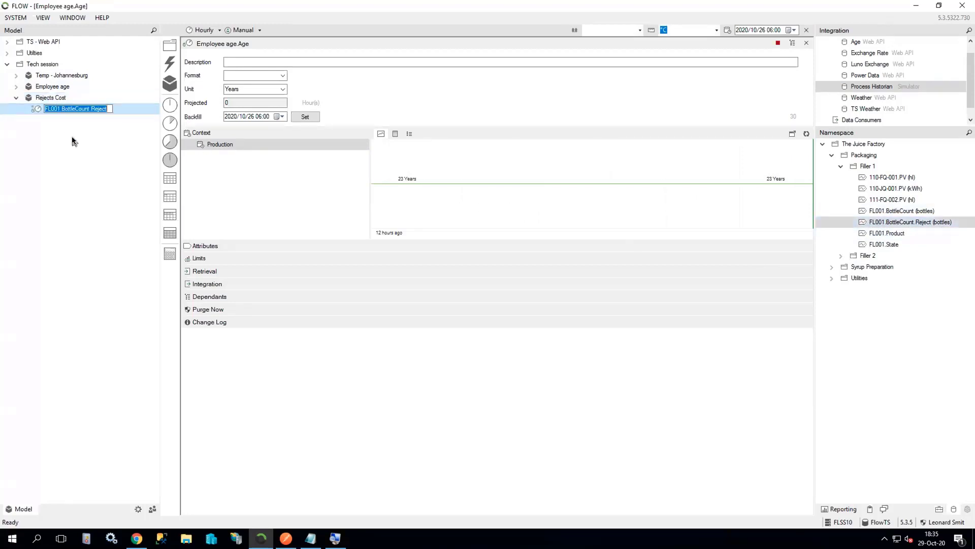
text(Re)
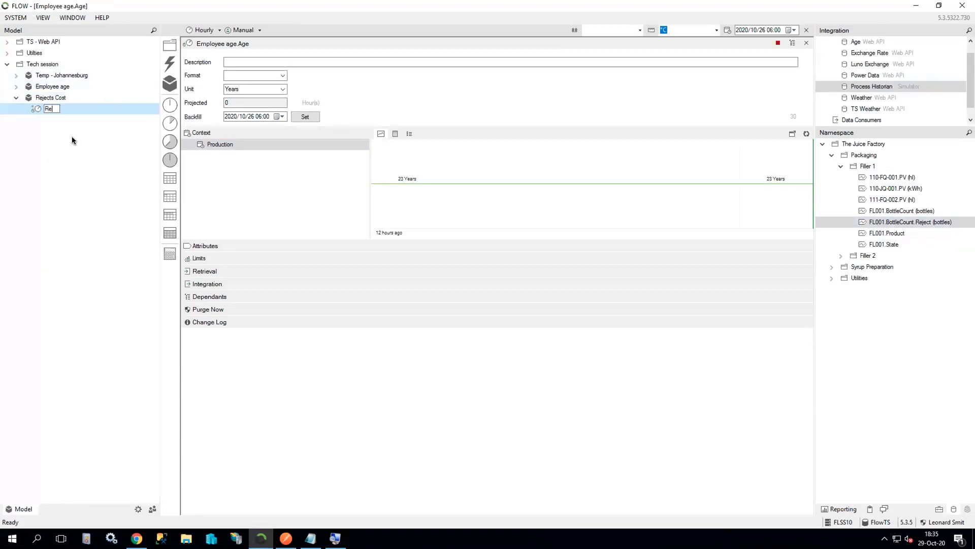
text(jected Bottles)
key(Return)
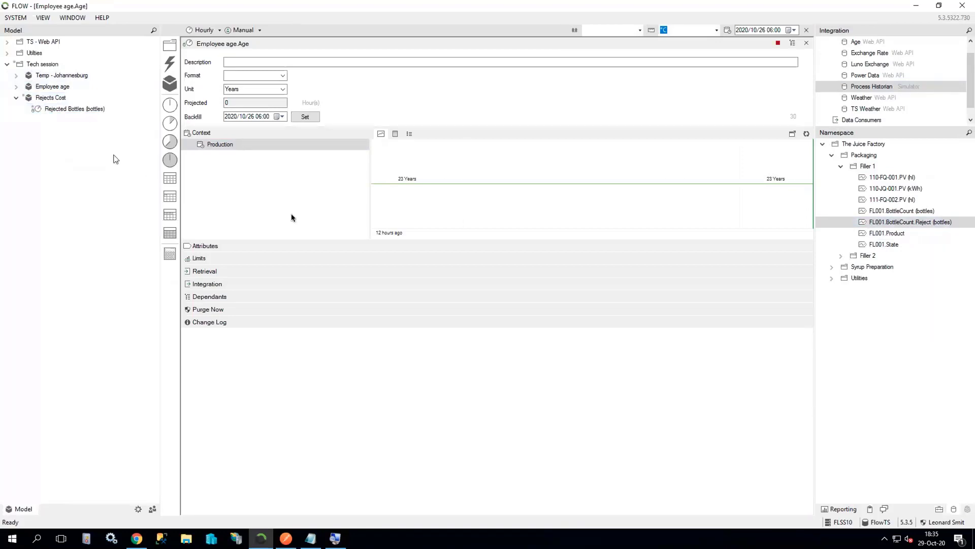
- Preview the FL001.BottleCount.Reject tag's data and set the Rejected Bottles measure's retrieval aggregation to Counter
double_click(911, 225)
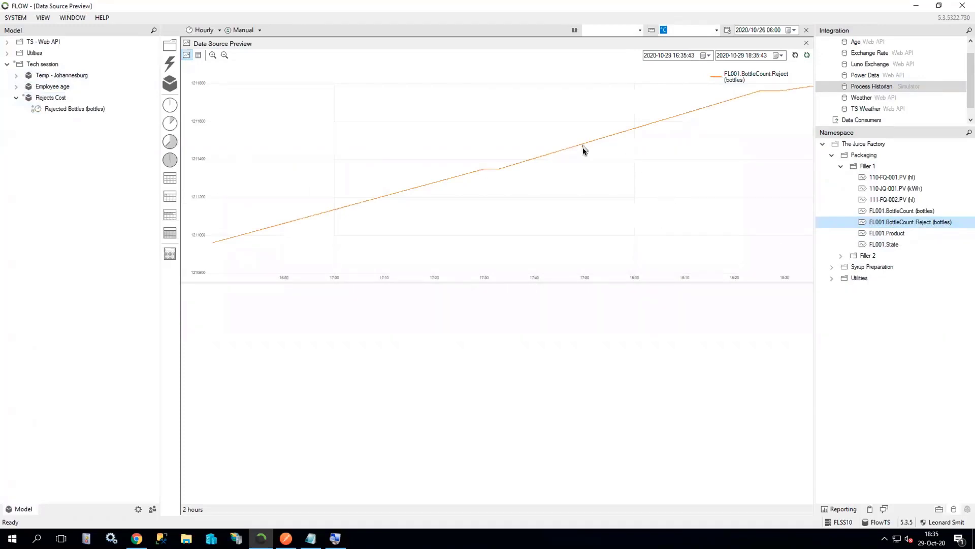
click(805, 44)
click(56, 110)
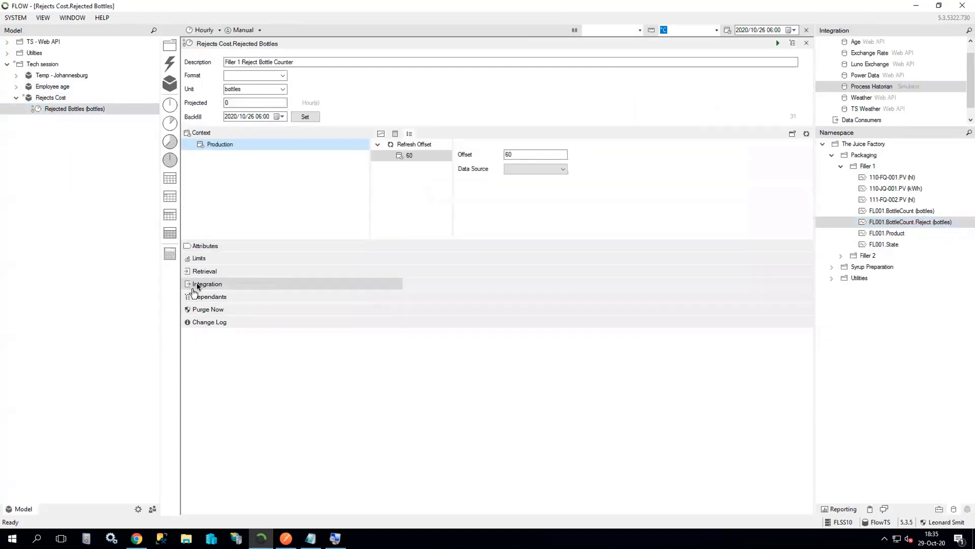
click(207, 275)
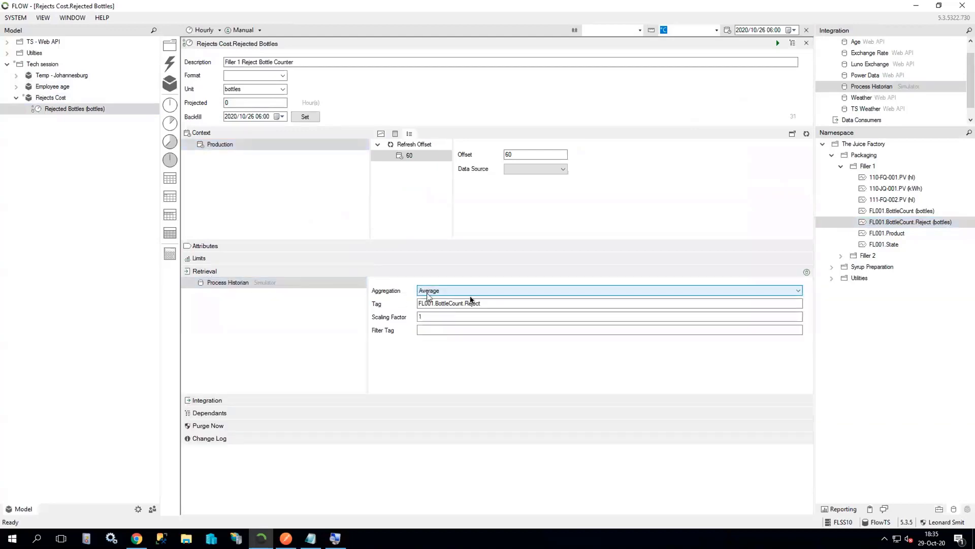
click(439, 295)
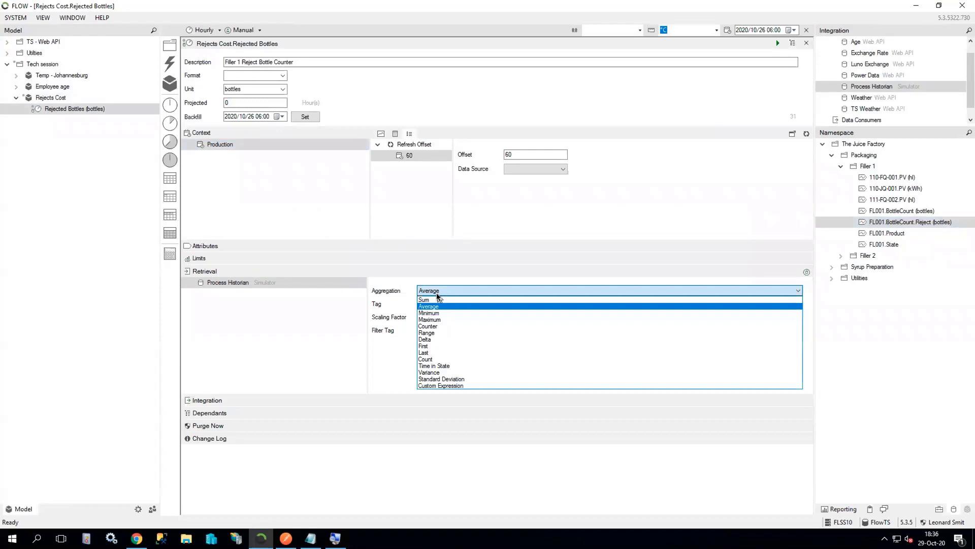
click(429, 327)
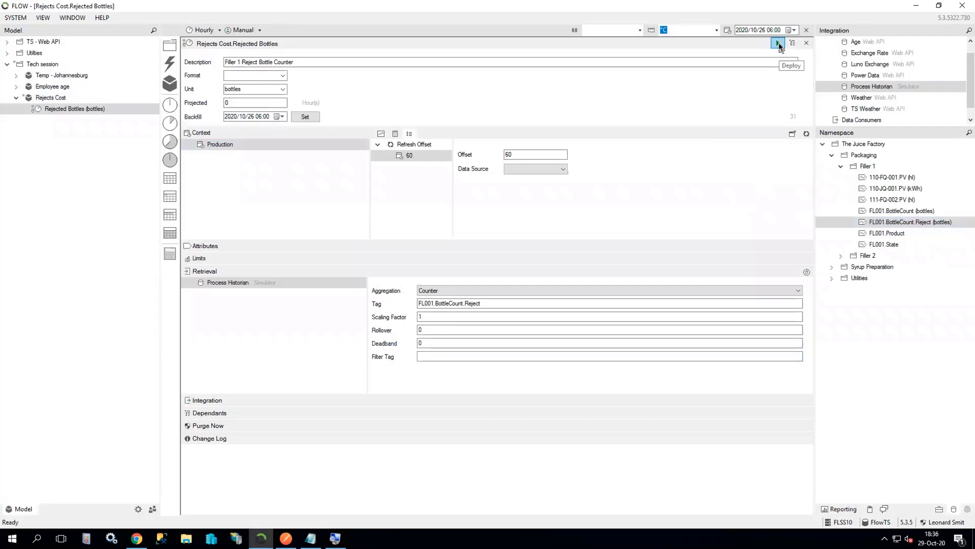
- Deploy the Rejected Bottles measure and load its hourly values in the trend chart
click(779, 44)
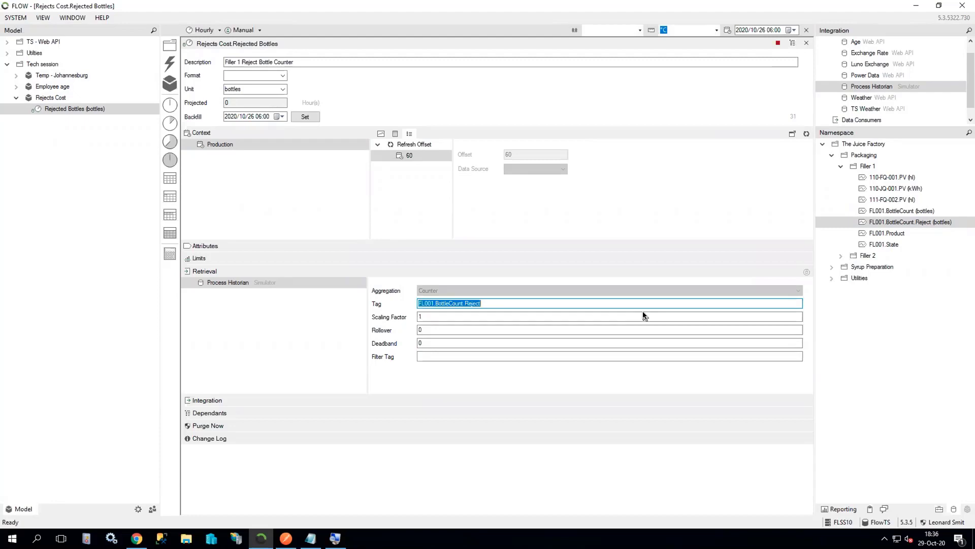
click(381, 133)
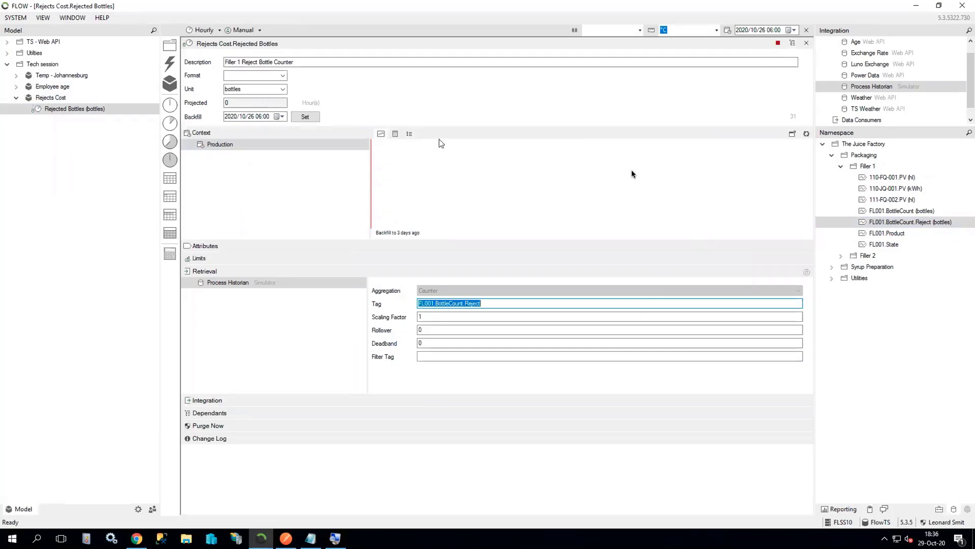
click(807, 135)
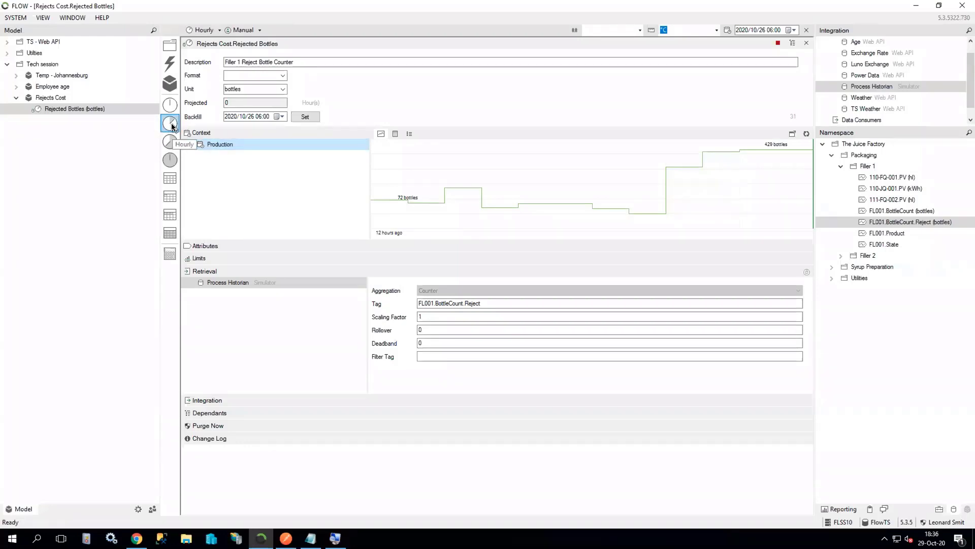
- Add an hourly manual measure named Cost to the Rejects Cost metric and set its unit to R
drag(172, 126, 51, 101)
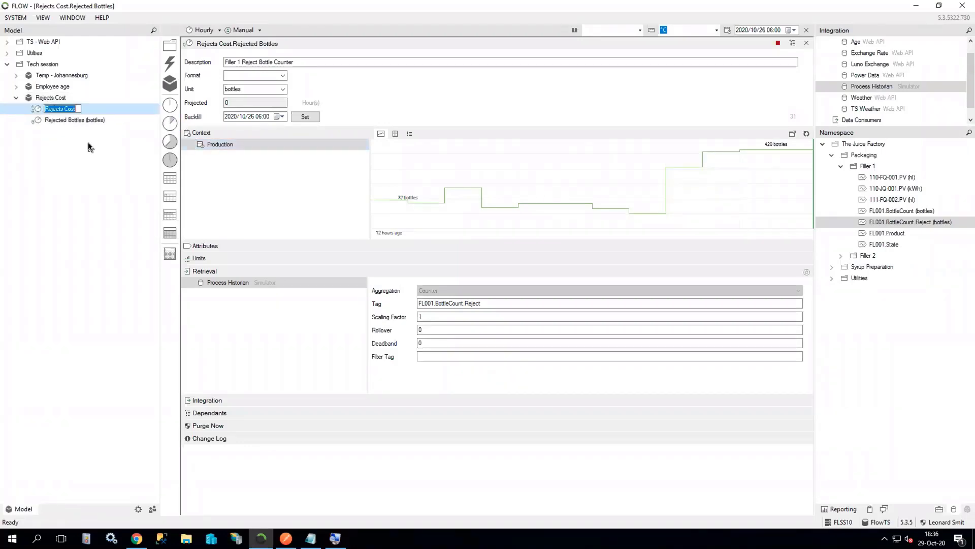
text(Cost)
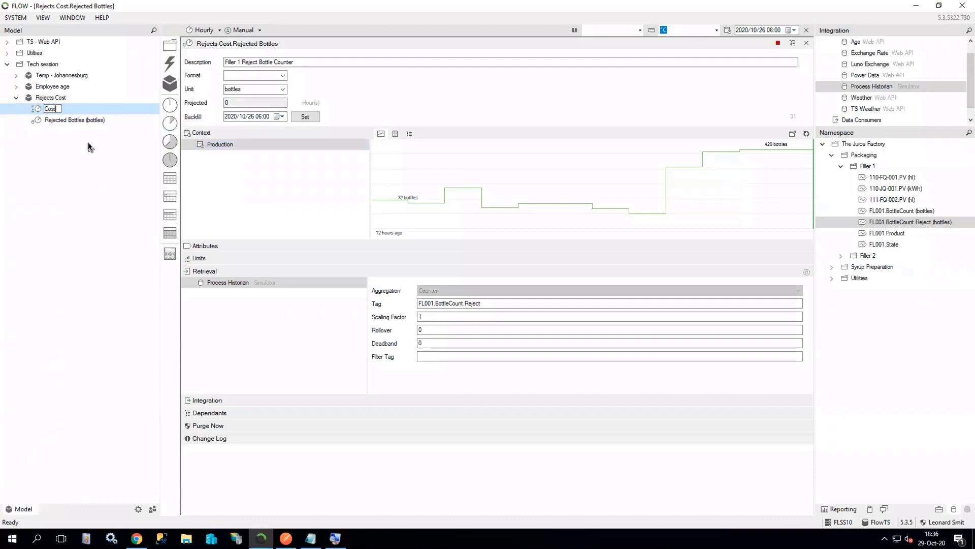
click(84, 144)
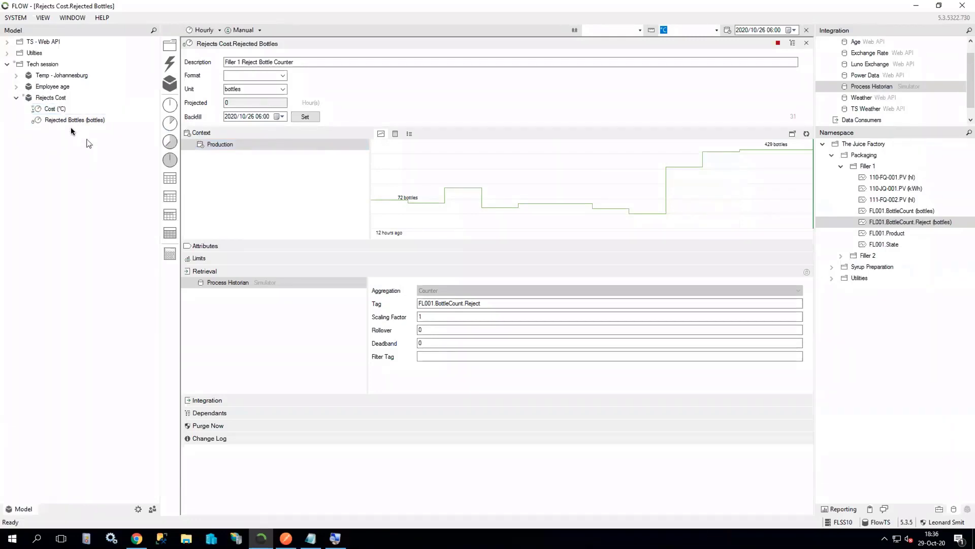
click(52, 110)
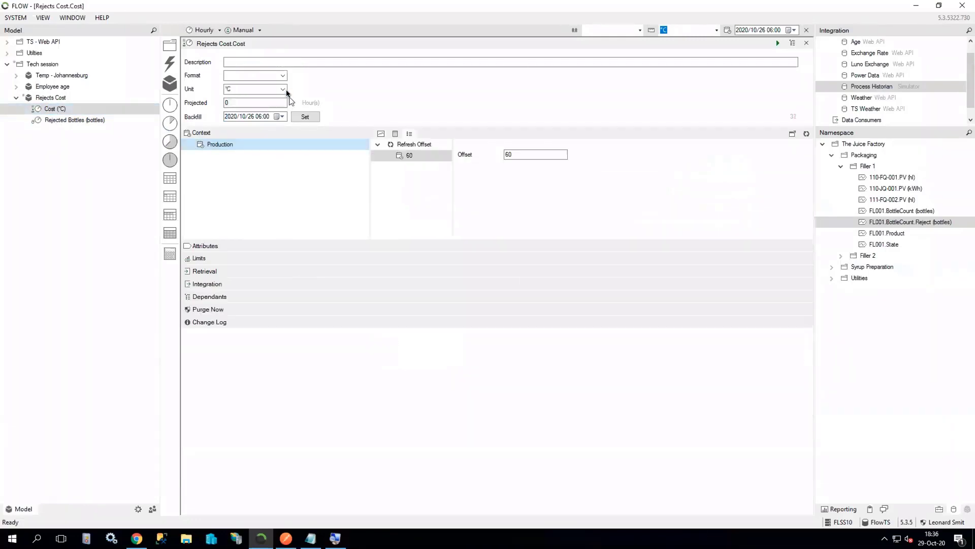
double_click(270, 91)
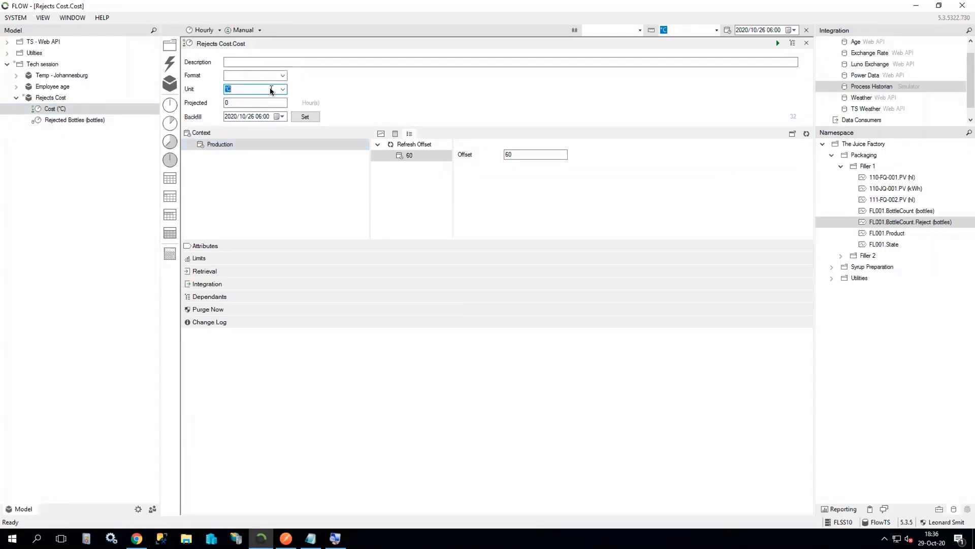
text(R)
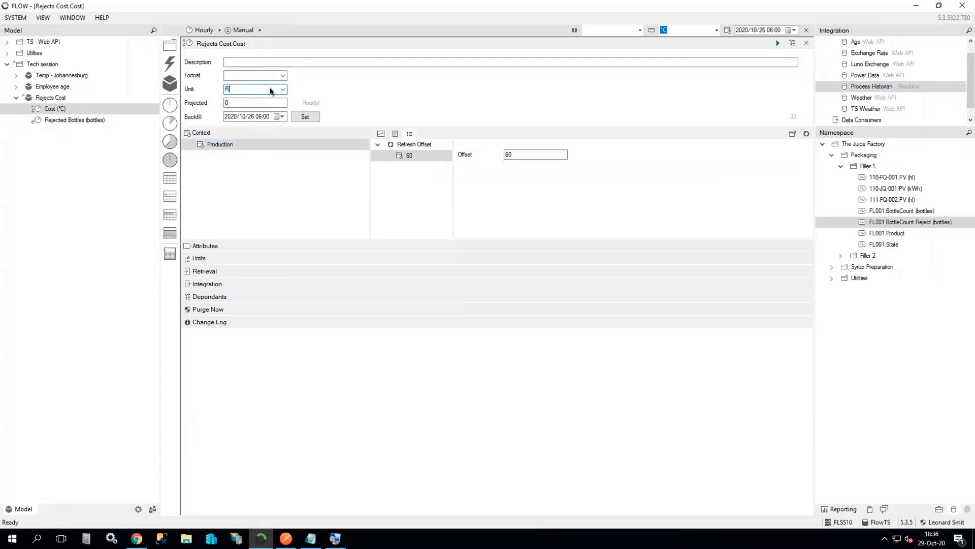
- Set the Cost measure's default value to Set to previous value with an initial value of 1.5, and show its trend chart
click(213, 274)
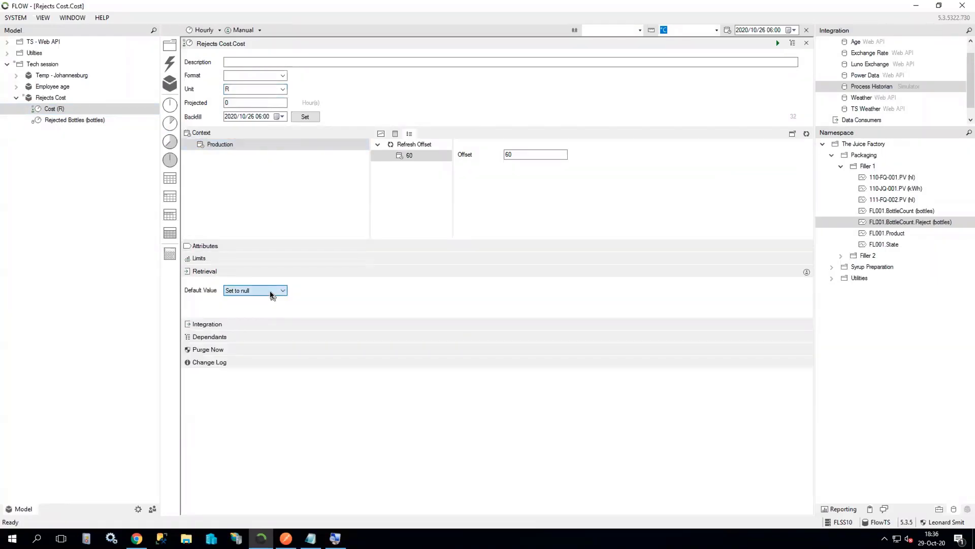
click(271, 292)
click(257, 301)
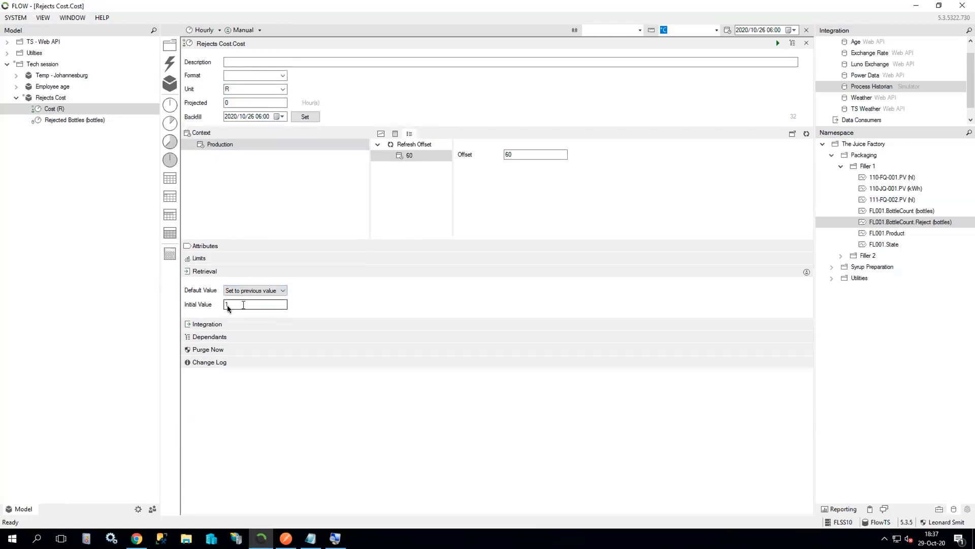
drag(244, 304, 219, 308)
text(1.5)
click(245, 191)
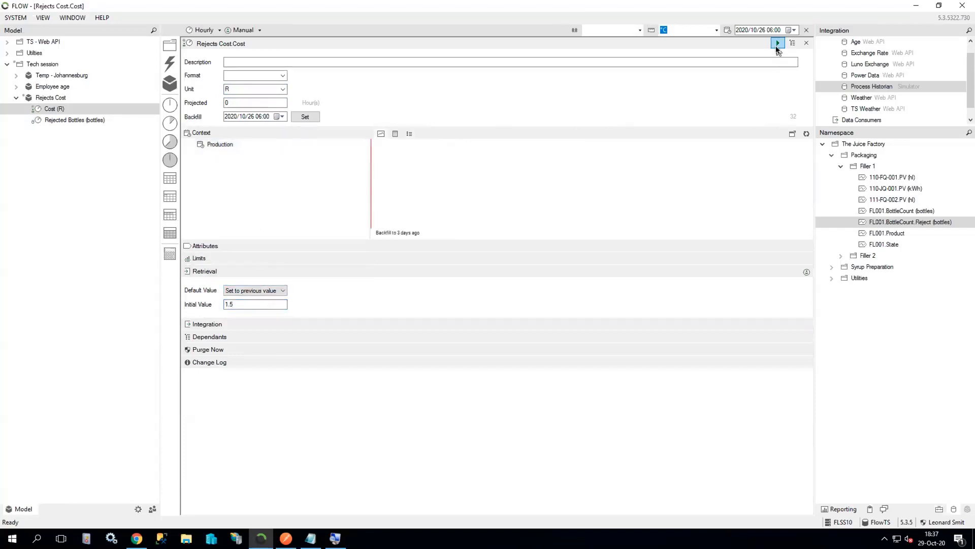
- Deploy the Cost measure, refresh its hourly data and close its editor
click(778, 44)
click(807, 134)
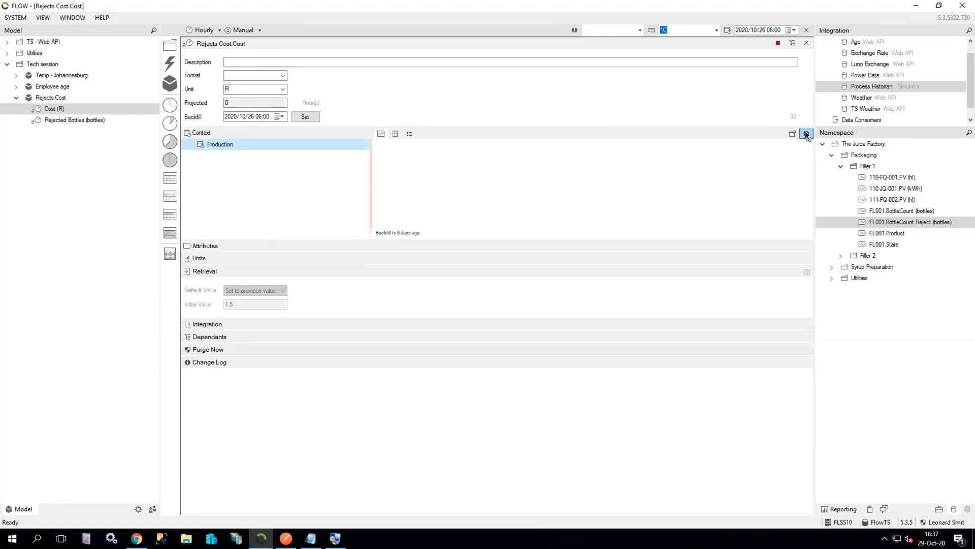
click(807, 43)
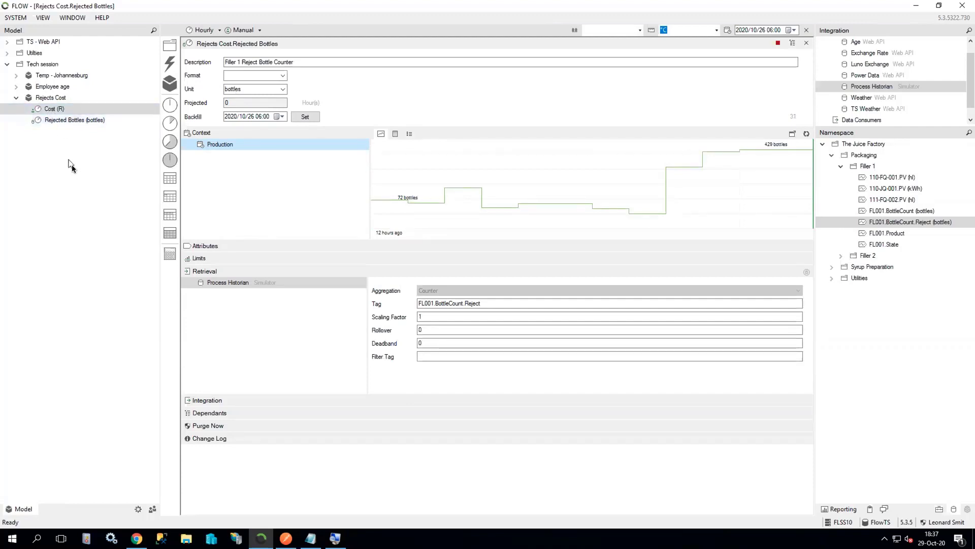
- Create an hourly calculated measure named Rejects Cost from the Rejected Bottles measure and open it for editing
click(170, 253)
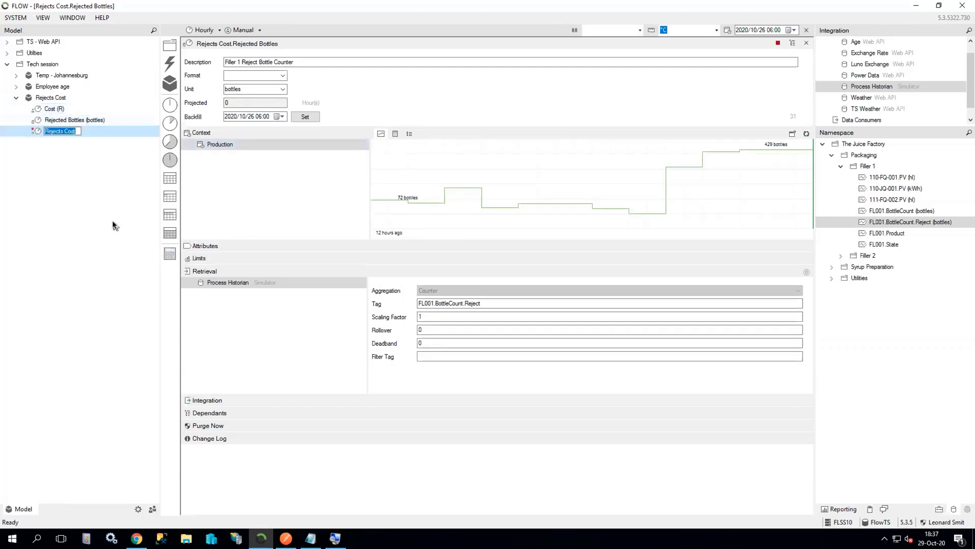
click(80, 172)
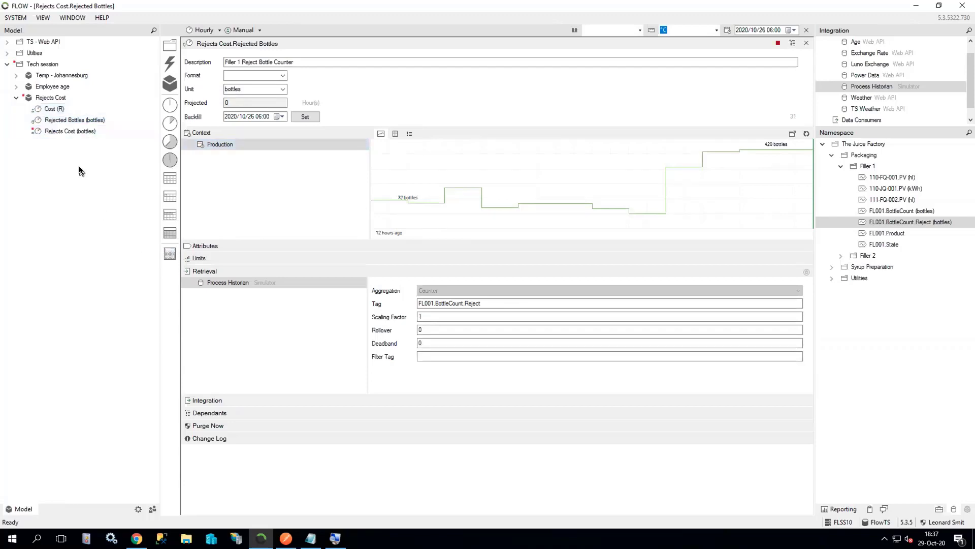
click(60, 131)
- Add the Cost measure to the calculation and set the formula to Rejected Bottles value multiplied by Cost value
click(209, 272)
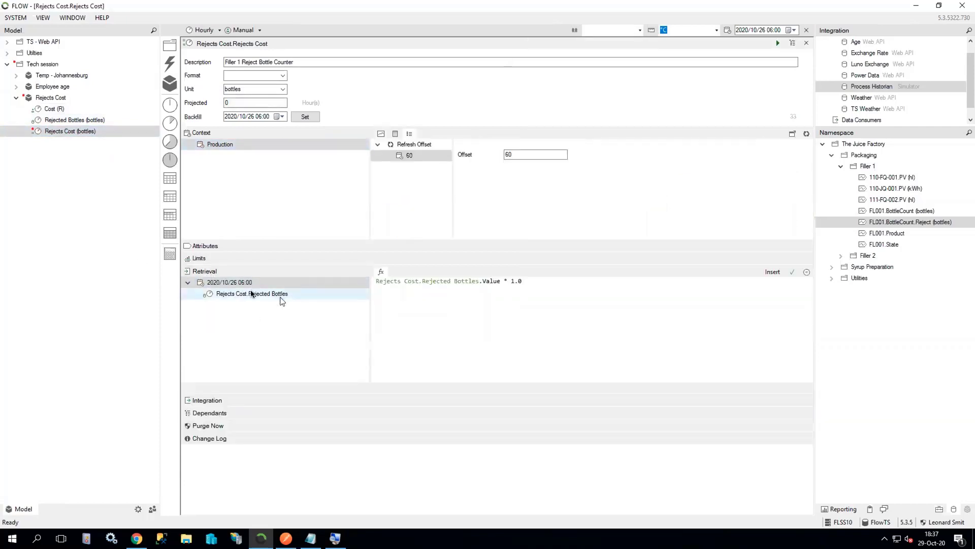
drag(54, 110, 220, 290)
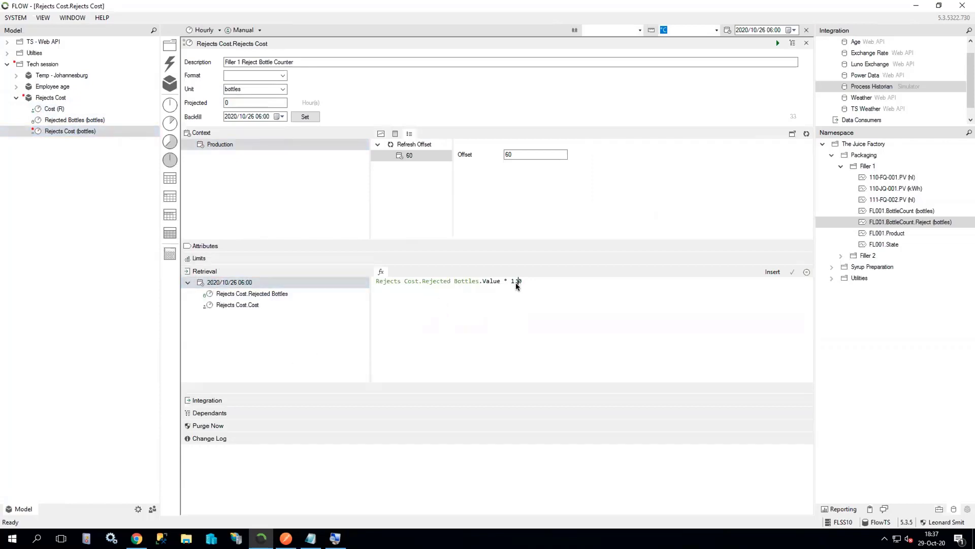
drag(522, 282, 512, 285)
key(Delete)
drag(257, 310, 376, 364)
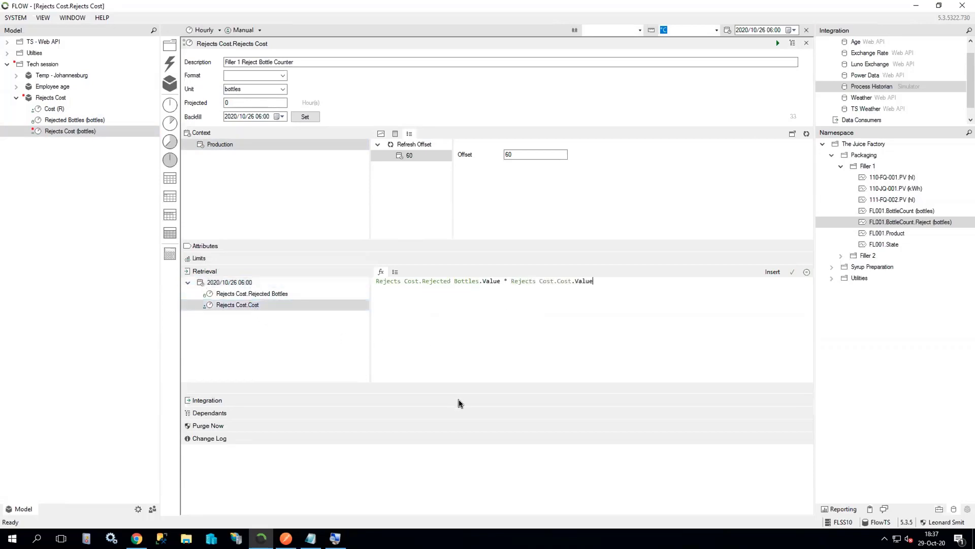
click(791, 278)
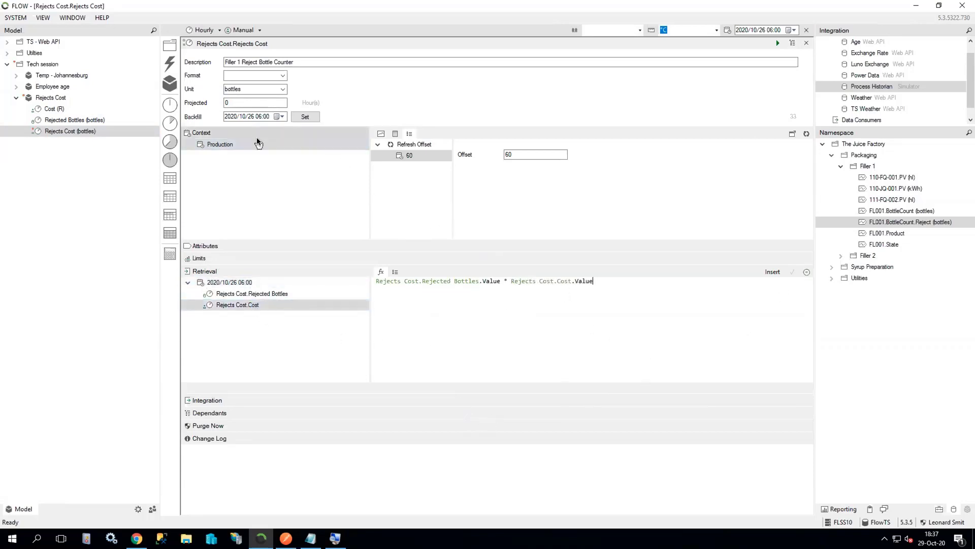
- Set the Rejects Cost measure's unit to R, deploy it and load its hourly values in the trend chart
click(249, 89)
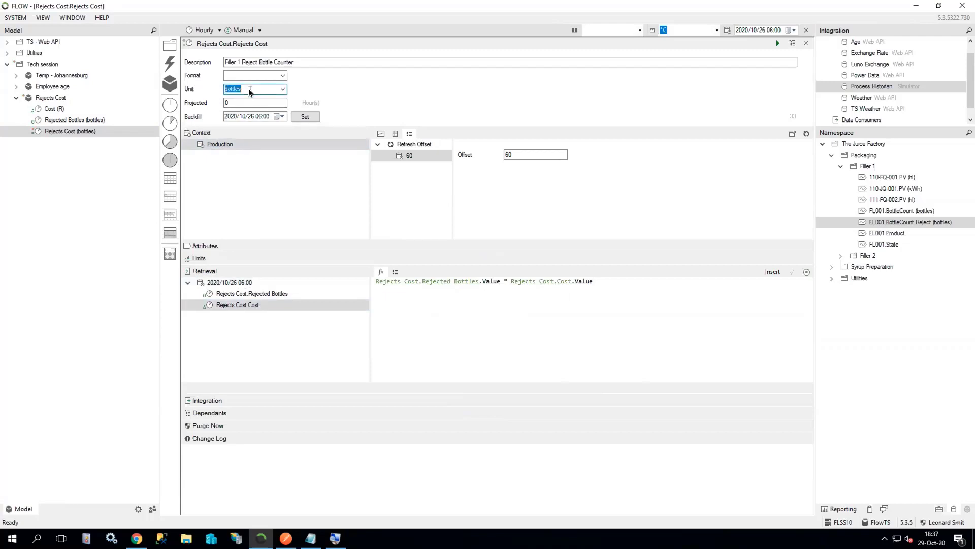
text(R)
click(381, 133)
click(778, 43)
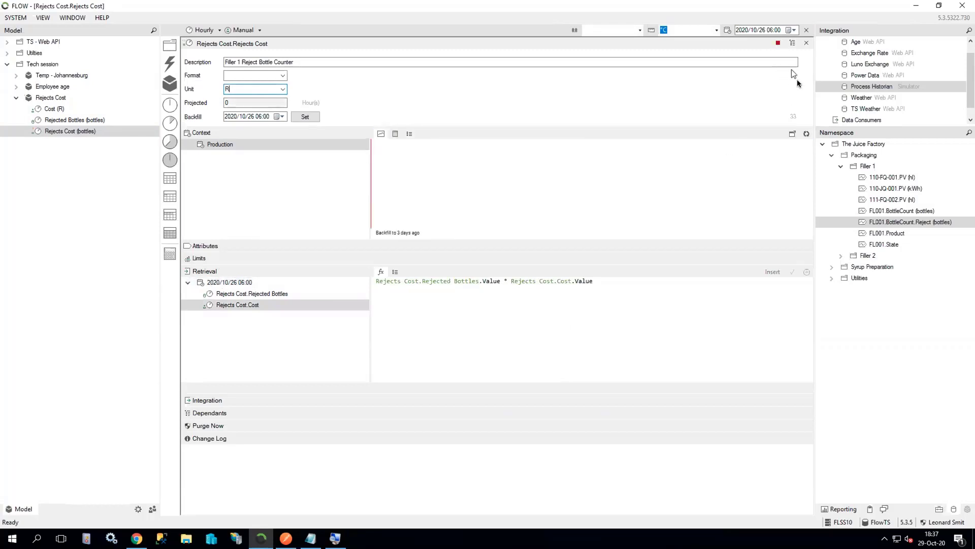
click(807, 135)
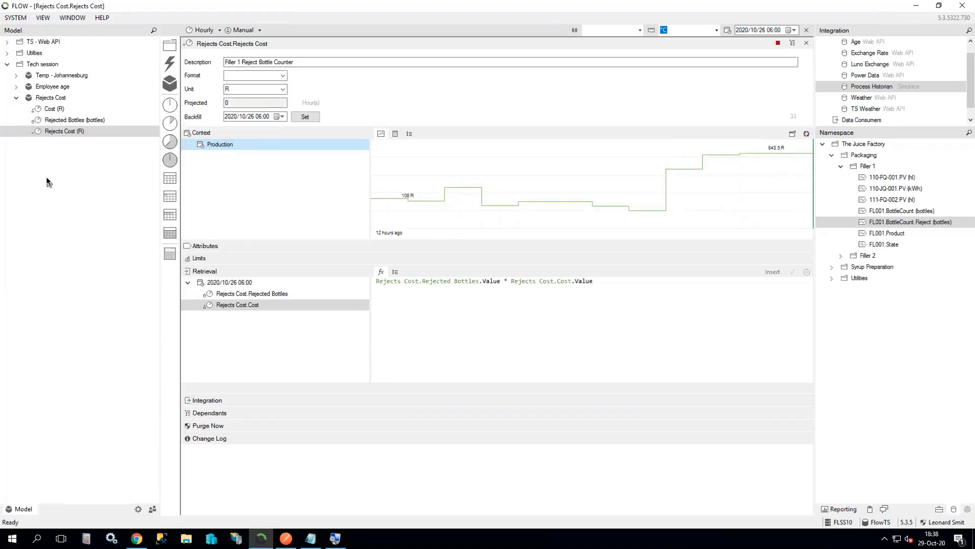
- Add a daily aggregated Rejects Cost measure under the hourly Rejects Cost measure and deploy it
click(49, 131)
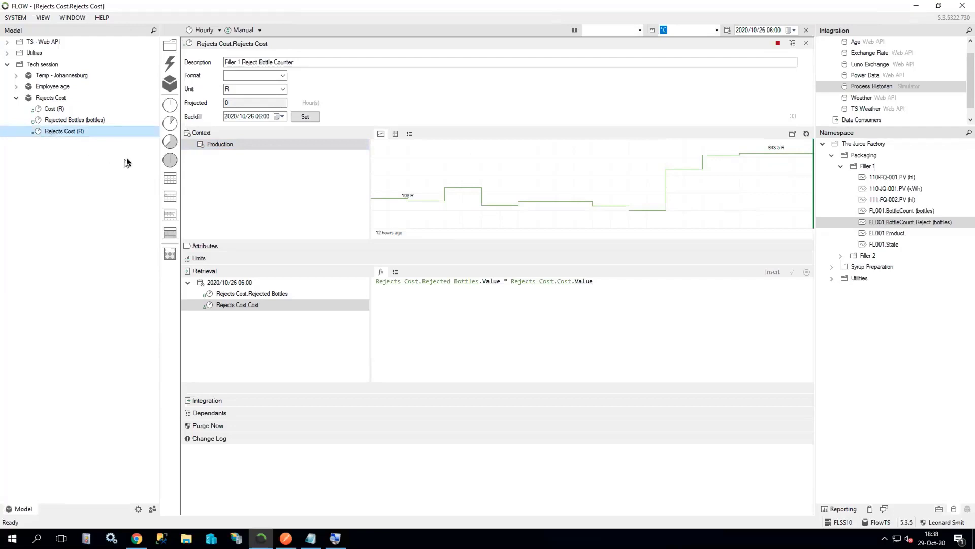
mouse_move(172, 160)
mouse_down()
mouse_move(101, 159)
mouse_move(101, 133)
mouse_up()
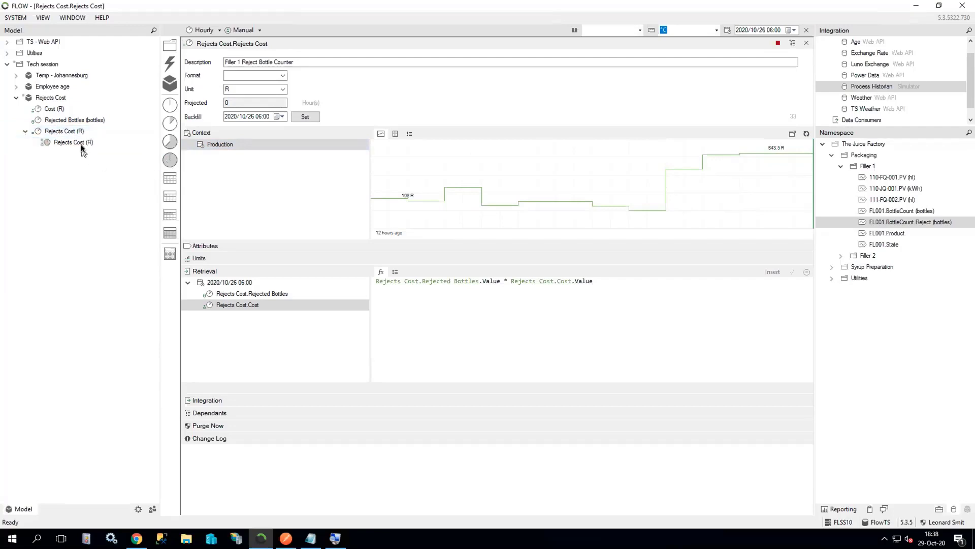
right_click(82, 147)
click(98, 151)
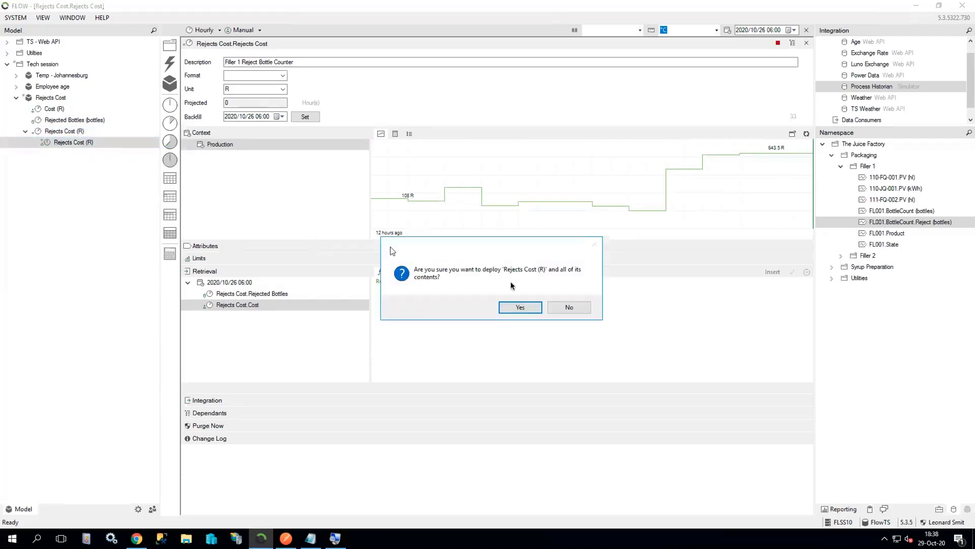
click(516, 307)
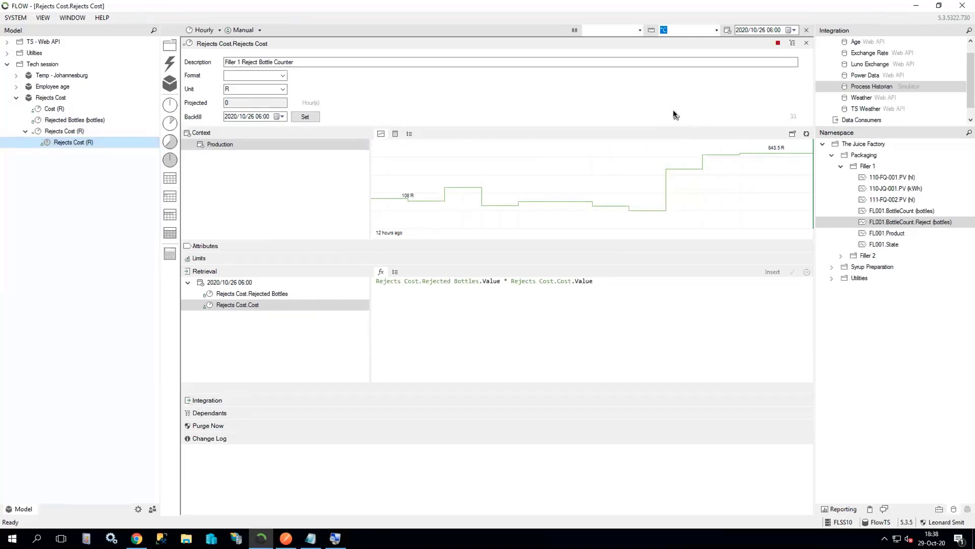
- Switch to Chrome and examine the currencylayer live response and the quickstart guide's access key and endpoint parameters
click(140, 542)
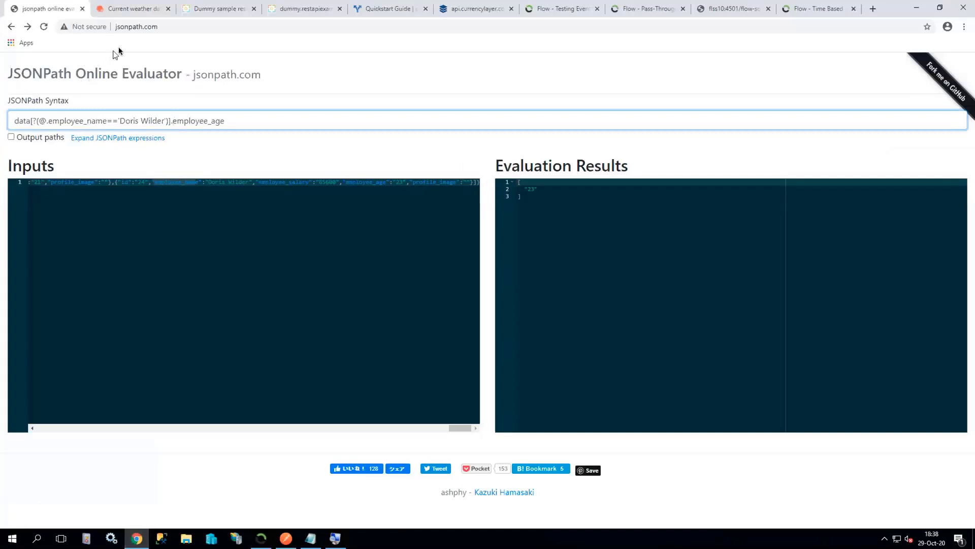
click(468, 15)
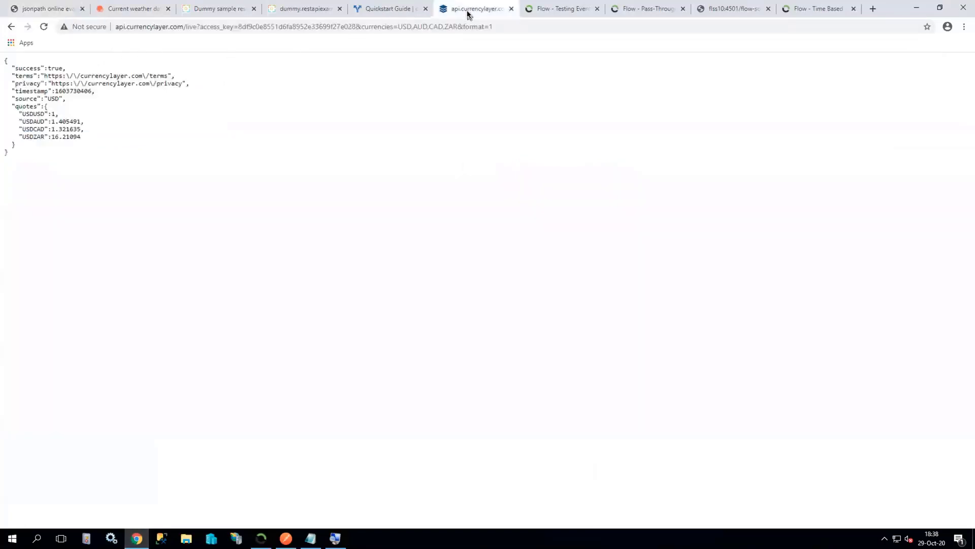
click(391, 13)
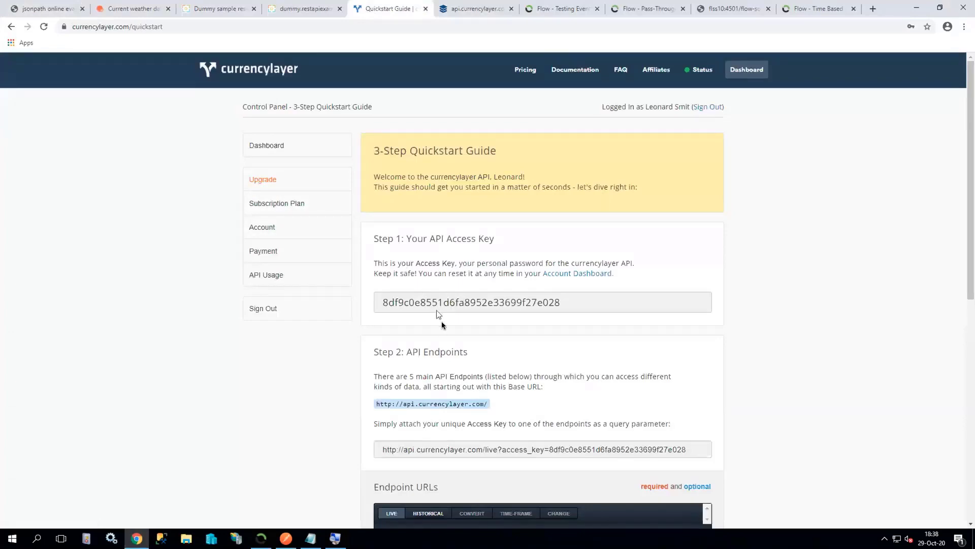
scroll(442, 325, down, 3)
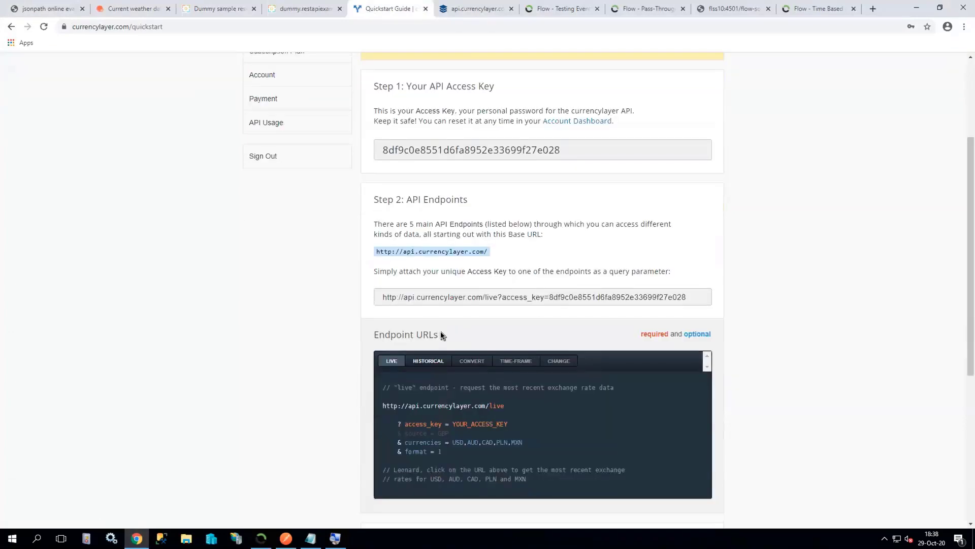
scroll(441, 334, down, 1)
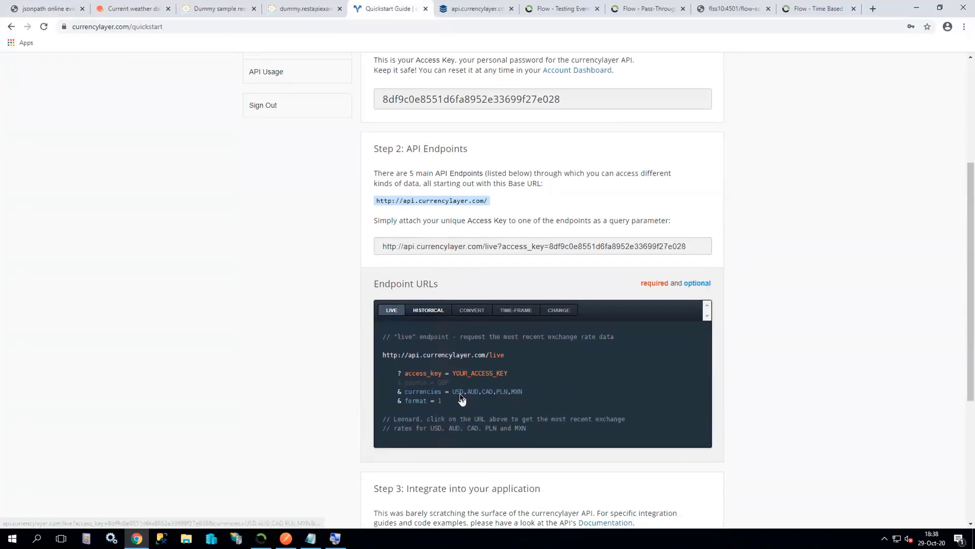
- Copy the full currencylayer JSON response and replace the JSONPath evaluator's input with it
click(478, 11)
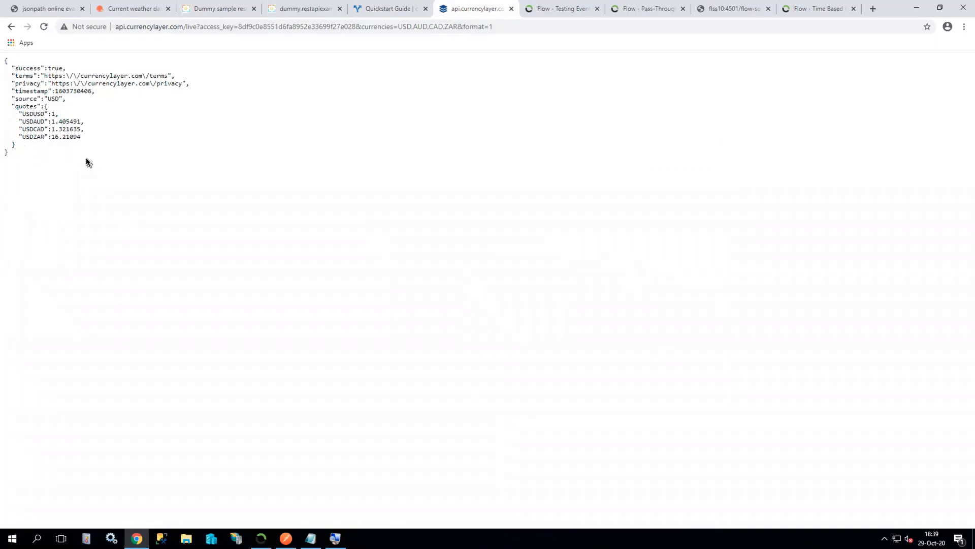
key(ctrl+a)
key(ctrl+c)
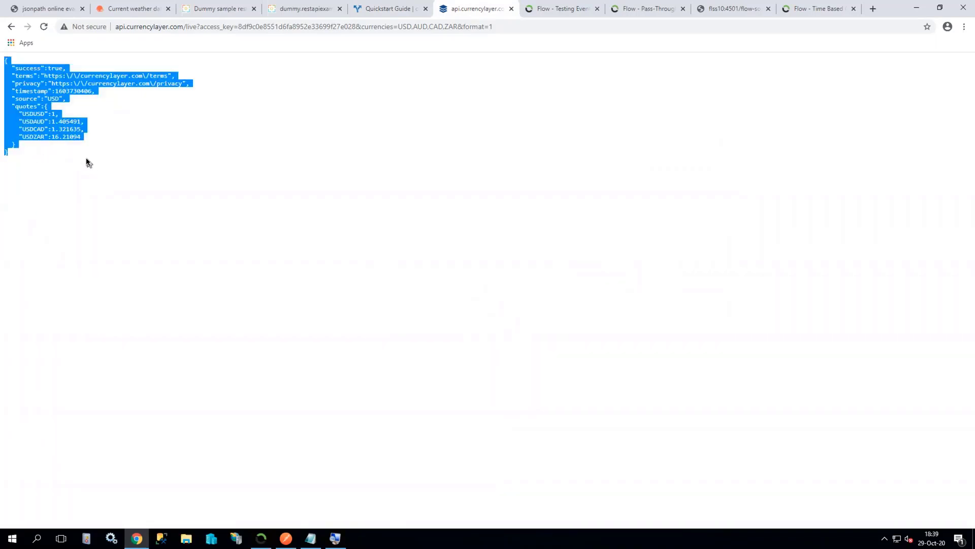
click(65, 9)
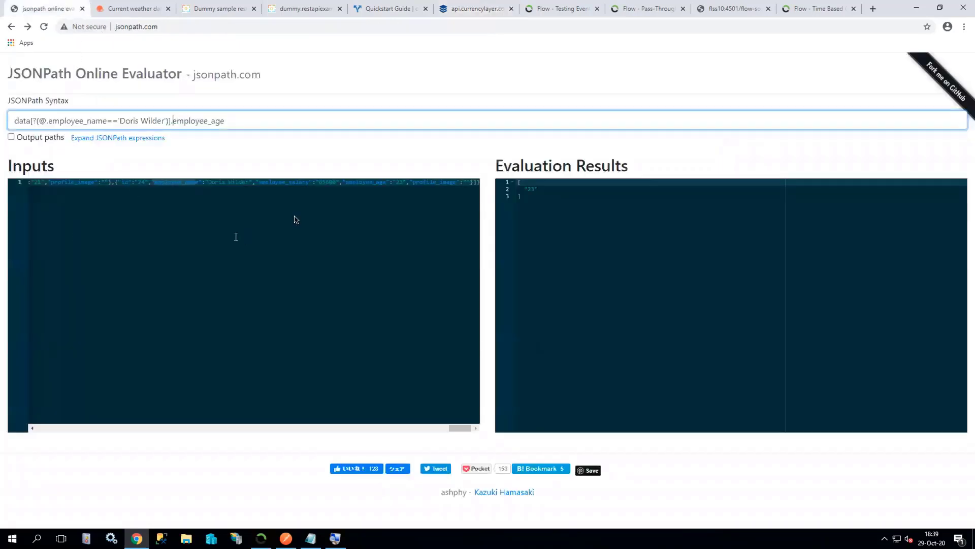
click(433, 183)
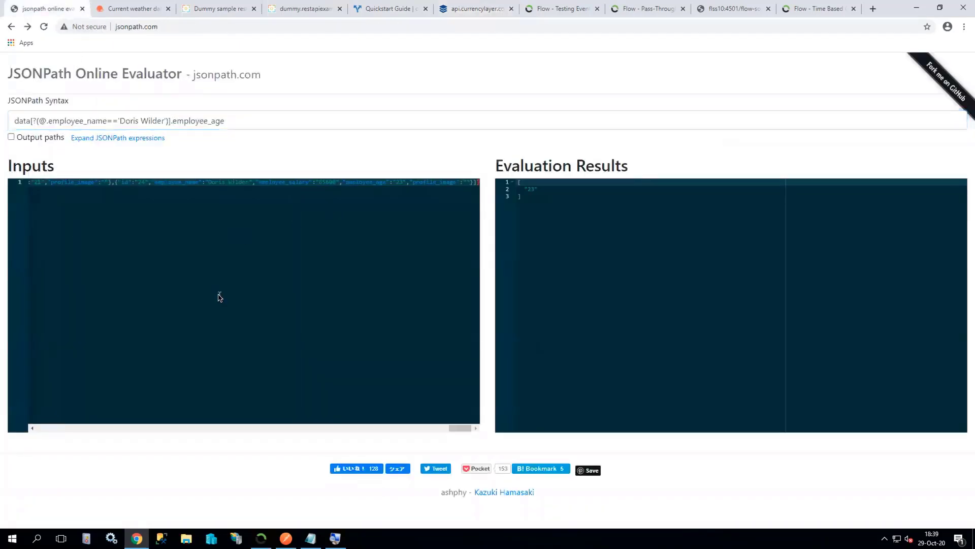
key(ctrl+a)
key(Delete)
key(ctrl+v)
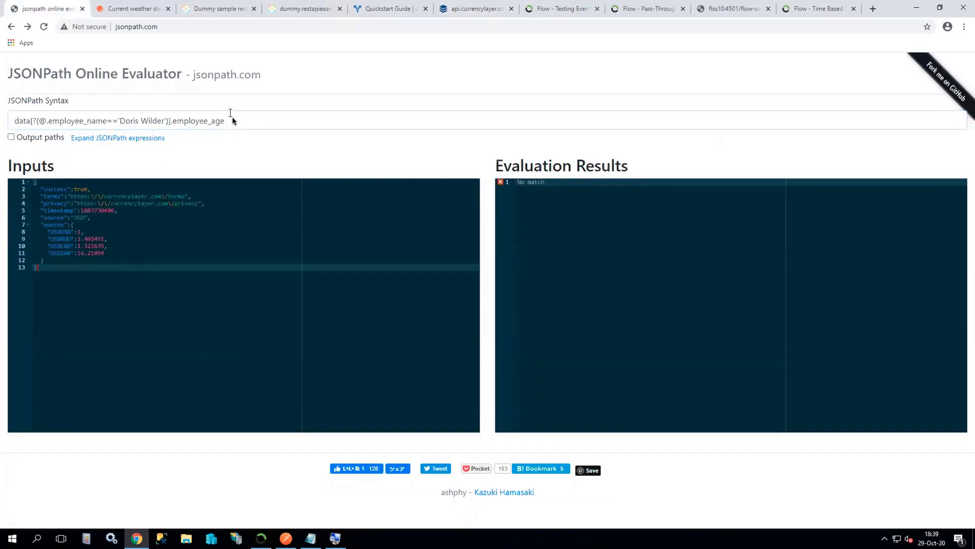
- Replace the JSONPath expression with $.quotes.USDZAR to extract the dollar-to-rand exchange rate
drag(233, 120, 4, 125)
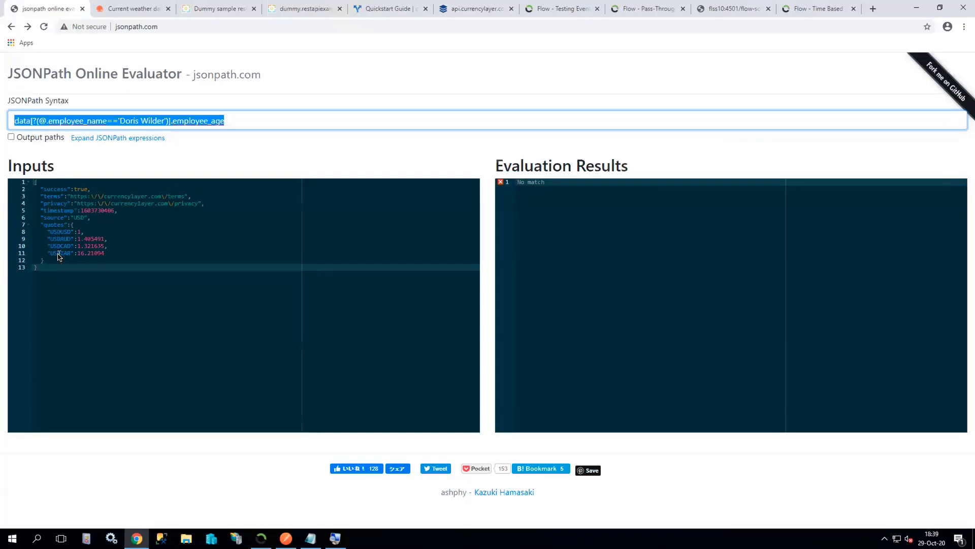
key(BackSpace)
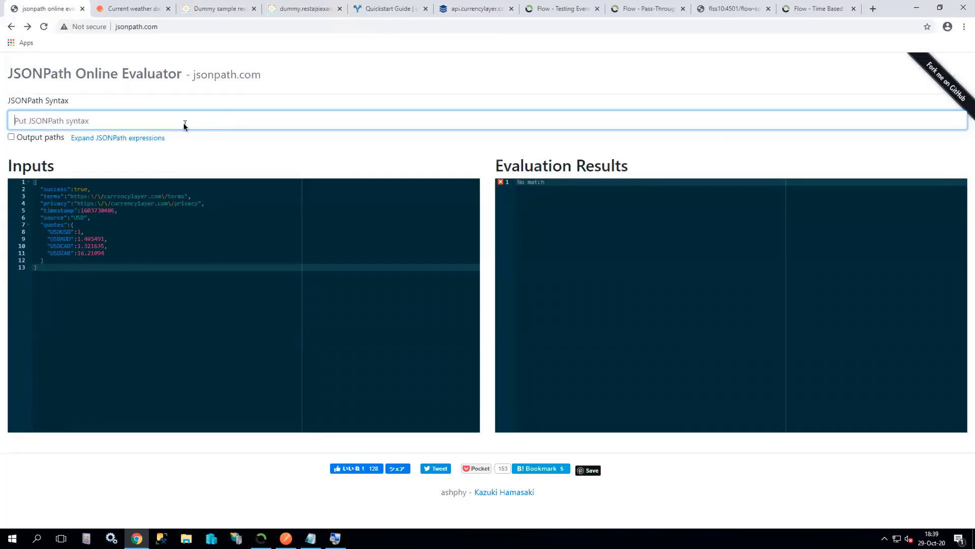
text($.)
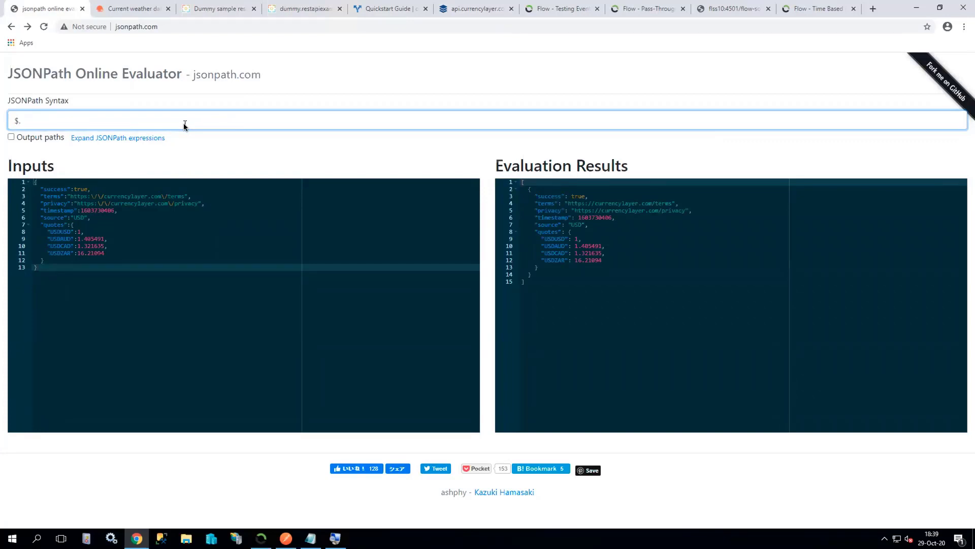
text(quote)
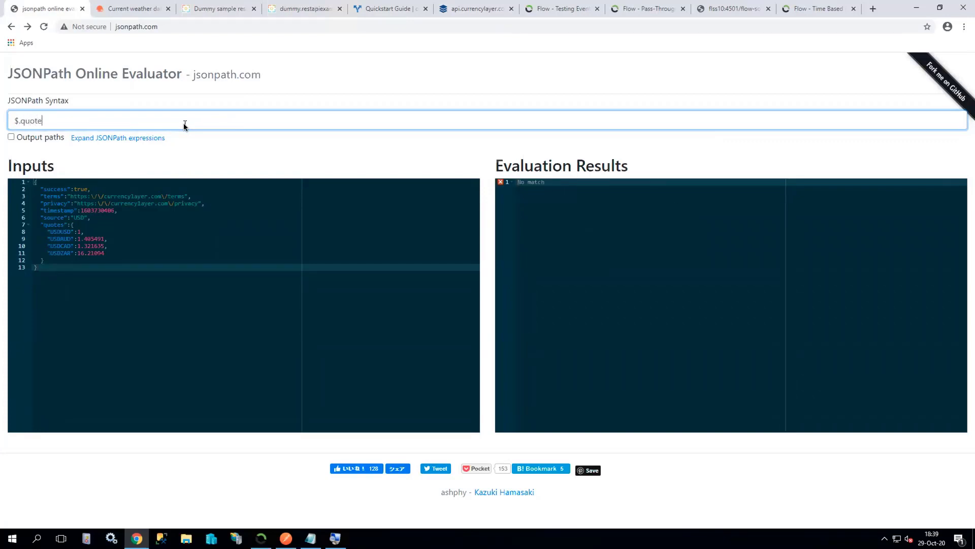
text(s.)
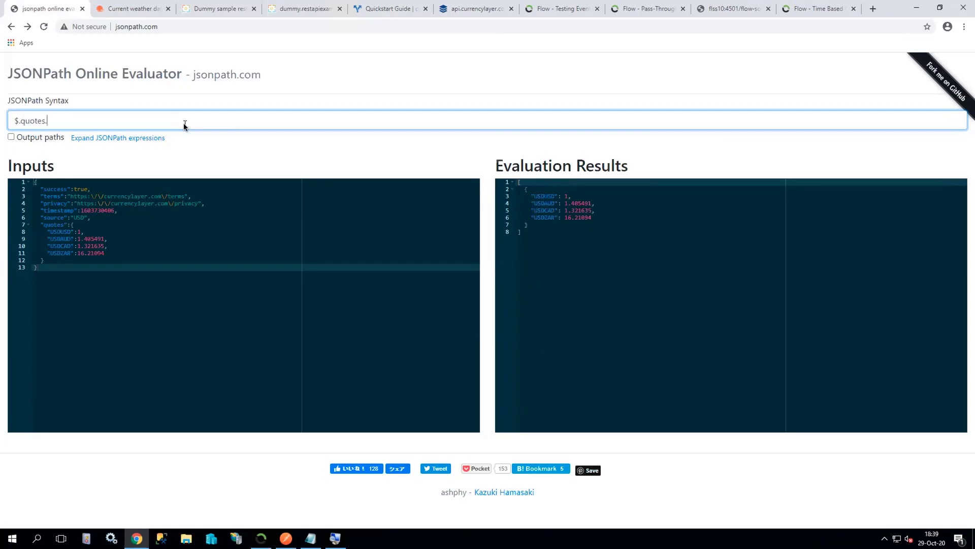
text(US)
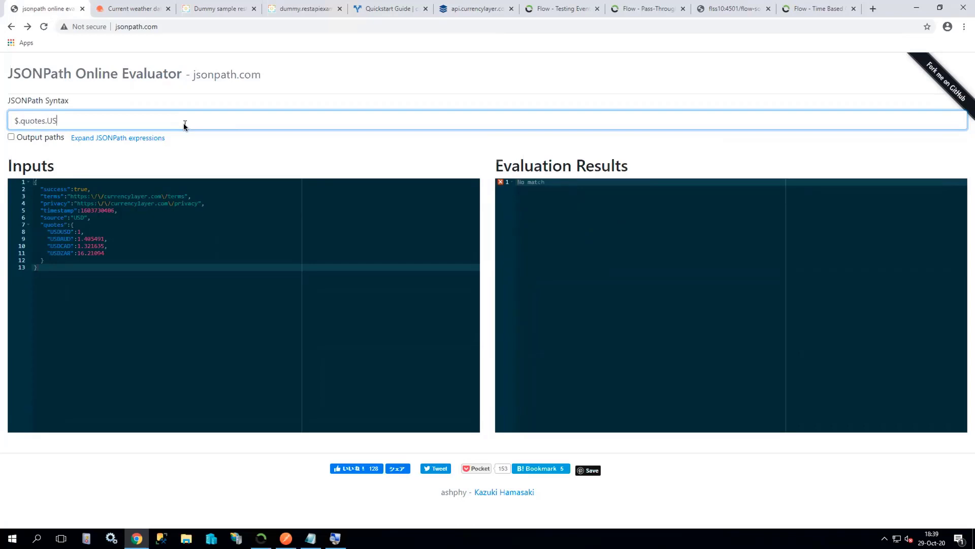
text(DZAR)
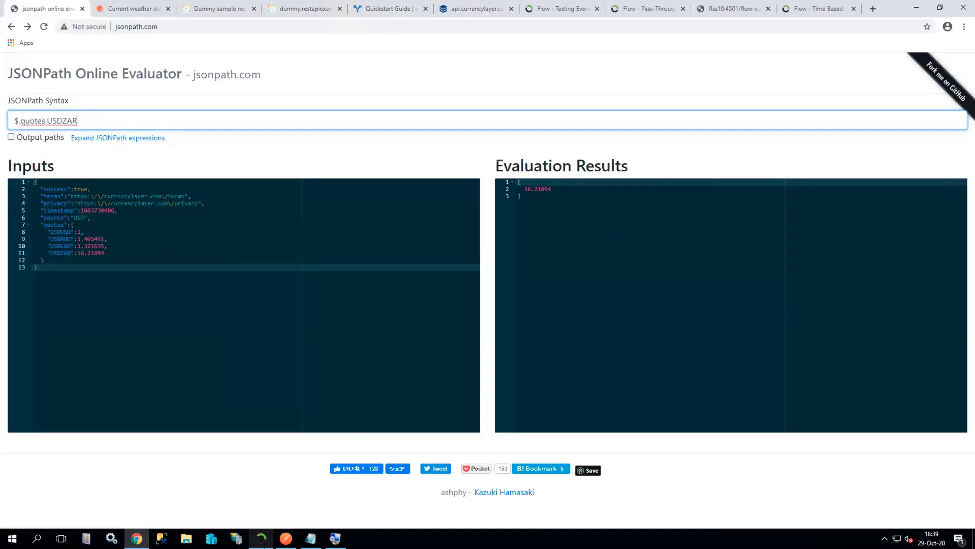
- Switch to Flow and review the Exchange Rate data source's connection settings, including its host and endpoint key, without changing them
click(262, 540)
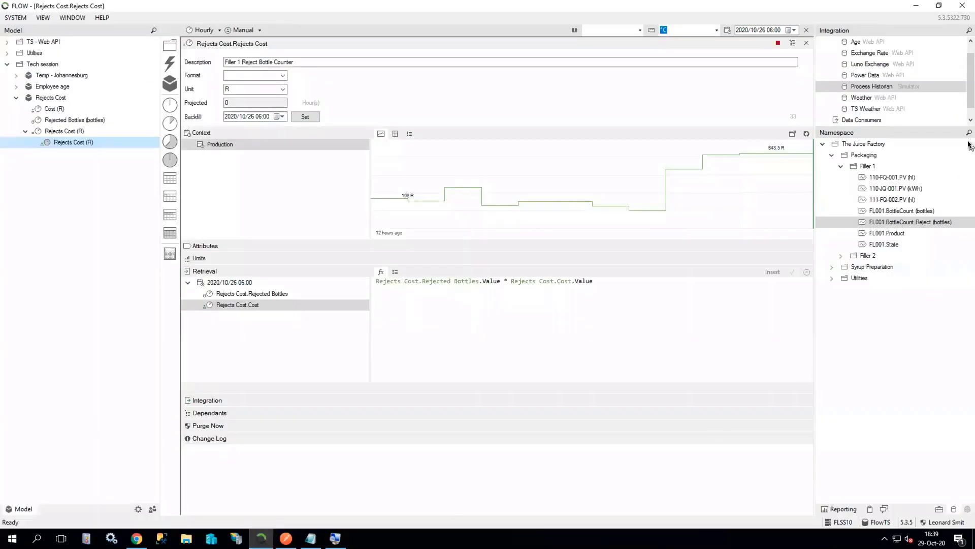
click(864, 55)
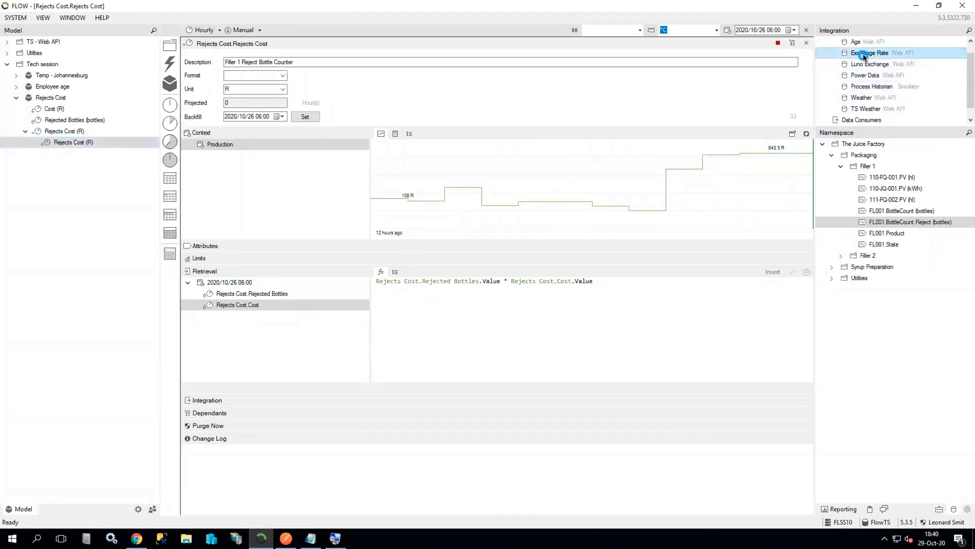
right_click(863, 55)
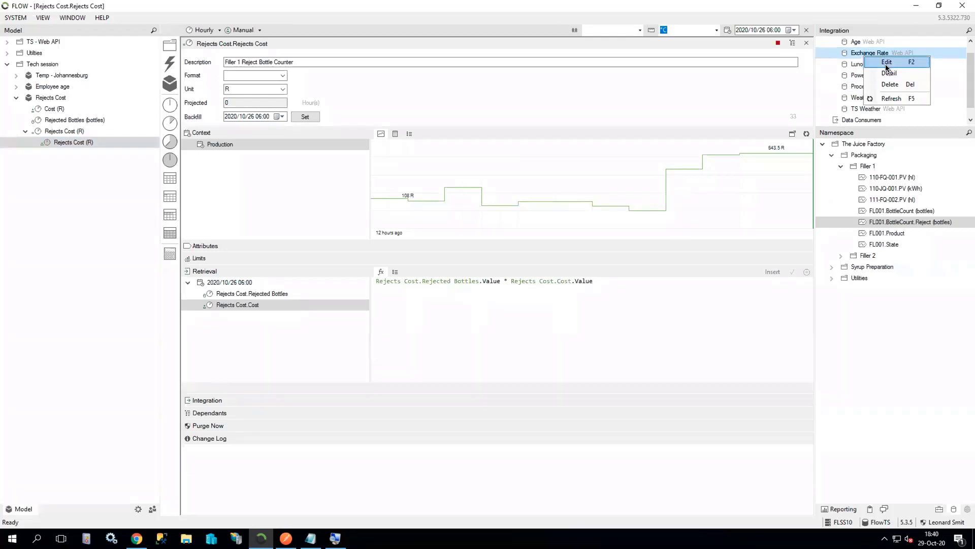
click(886, 63)
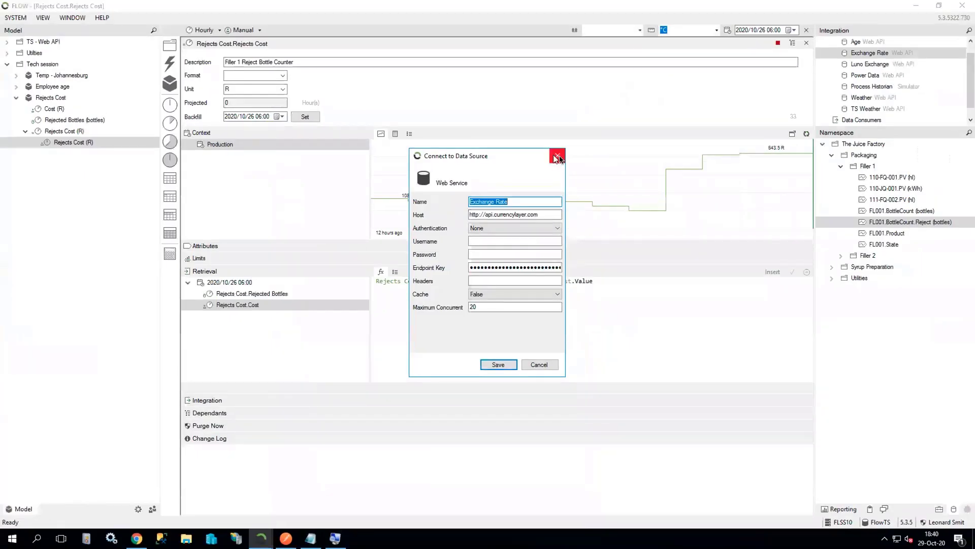
click(557, 157)
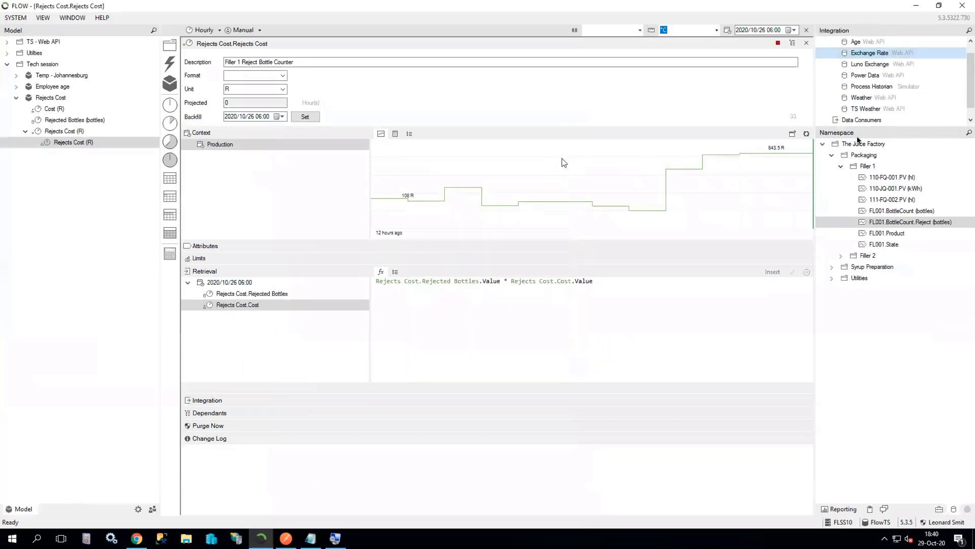
- Examine the endpoint's key placeholder and the value path in the USDZAR tag definition under the Exchange Rate data source
click(860, 53)
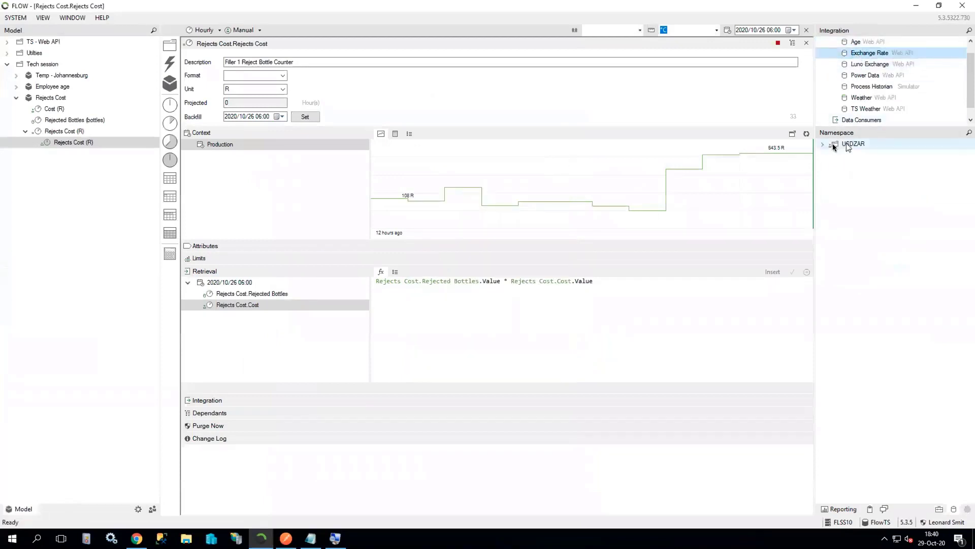
click(822, 145)
right_click(855, 156)
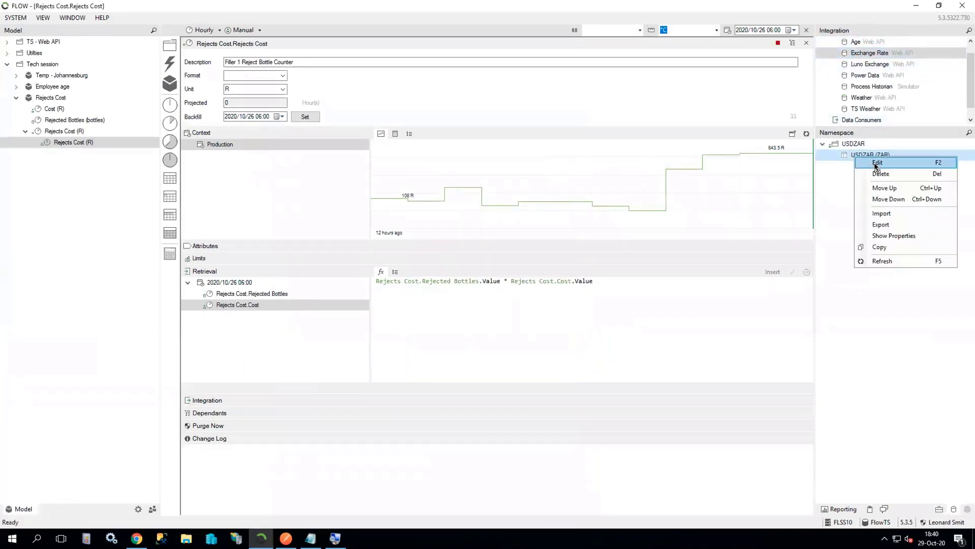
click(874, 162)
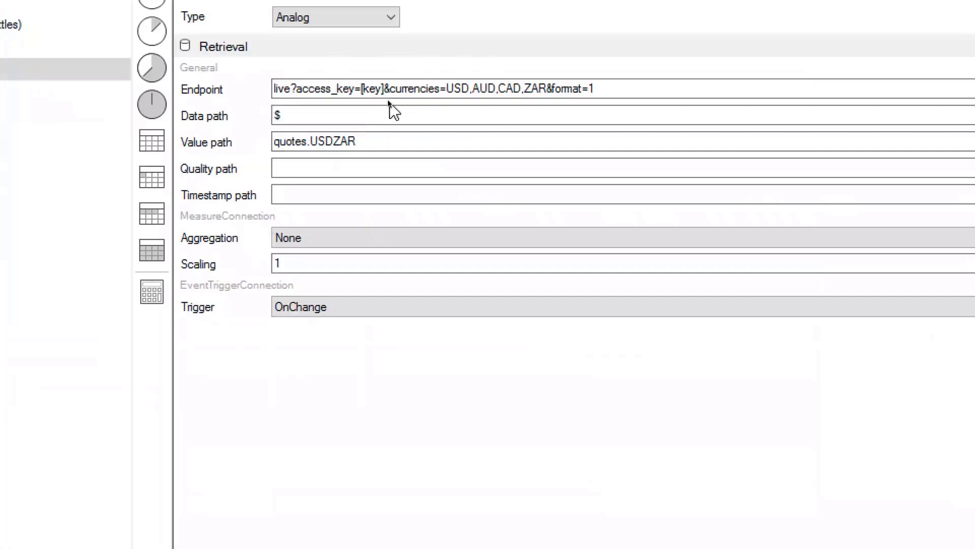
drag(385, 89, 363, 93)
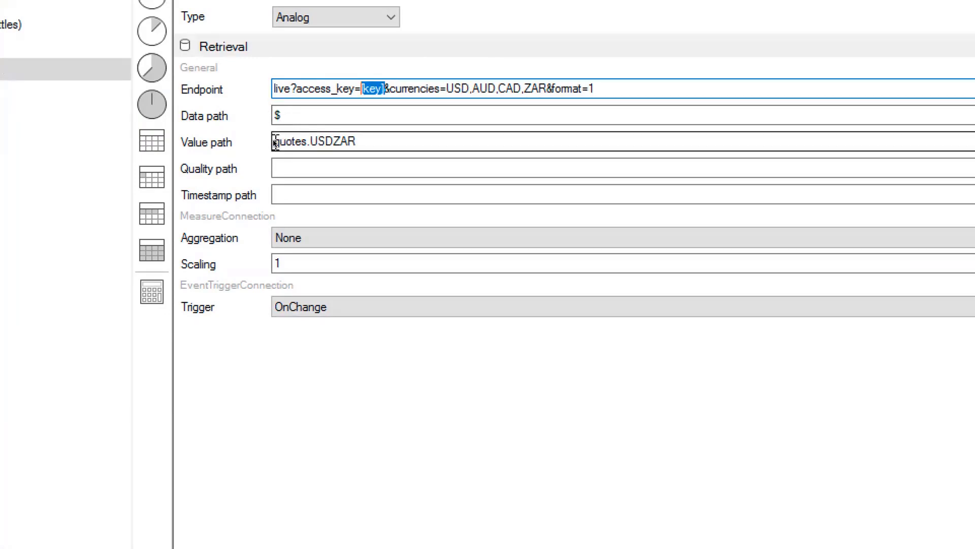
drag(274, 142, 303, 142)
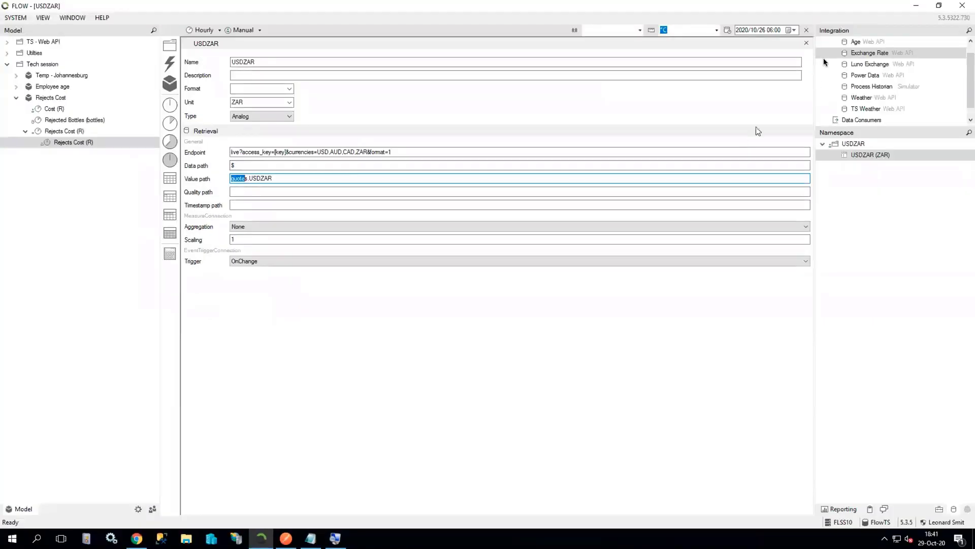
click(806, 44)
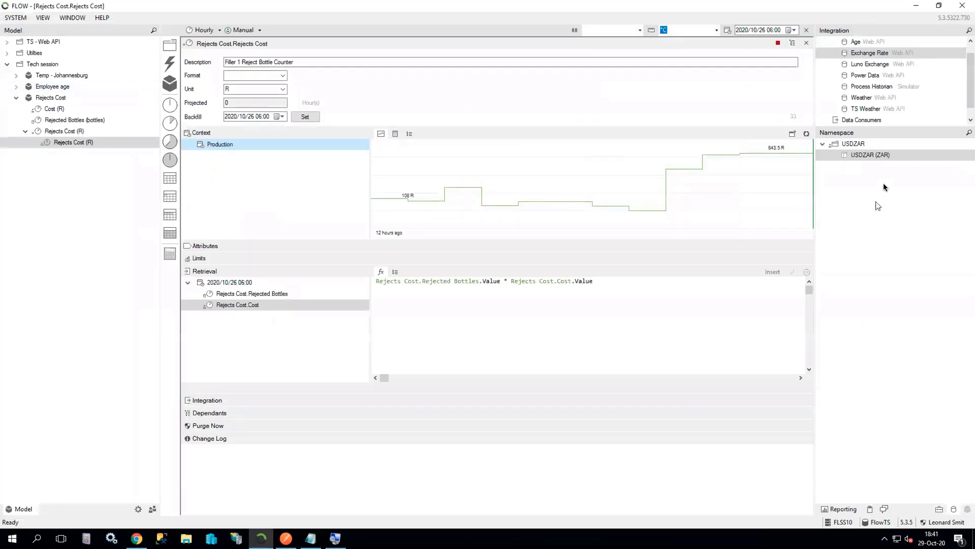
- Add the USDZAR (ZAR) tag as a measure in the Rejects Cost metric and deploy it
drag(875, 159, 60, 108)
click(82, 208)
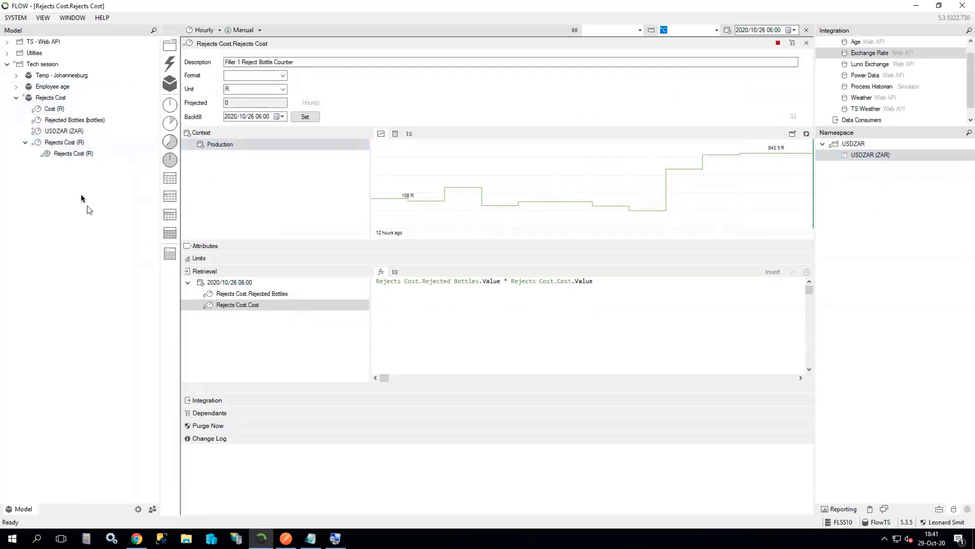
right_click(59, 133)
click(82, 136)
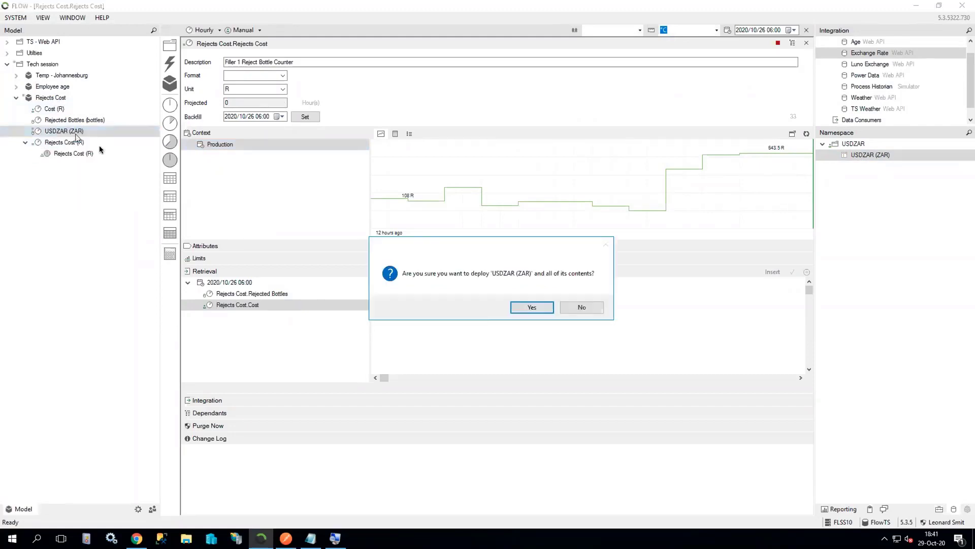
click(513, 307)
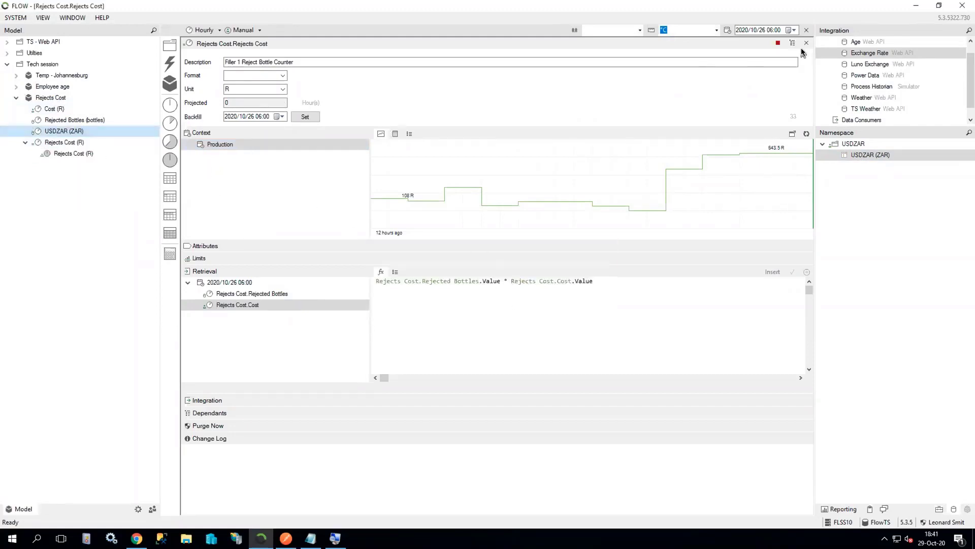
- Close the open measure editors and check the retrieved exchange rate on the USDZAR measure's trend chart
click(803, 45)
click(803, 45)
click(804, 45)
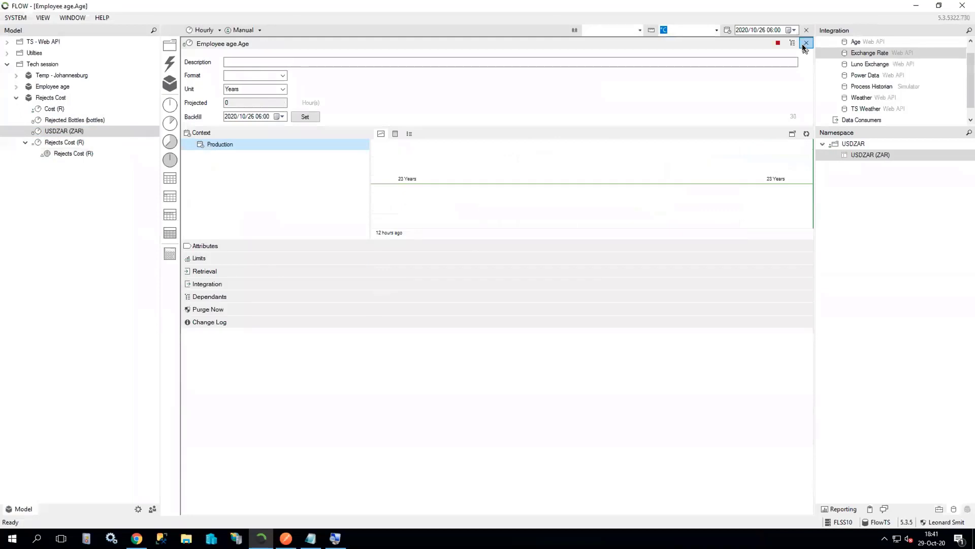
click(806, 43)
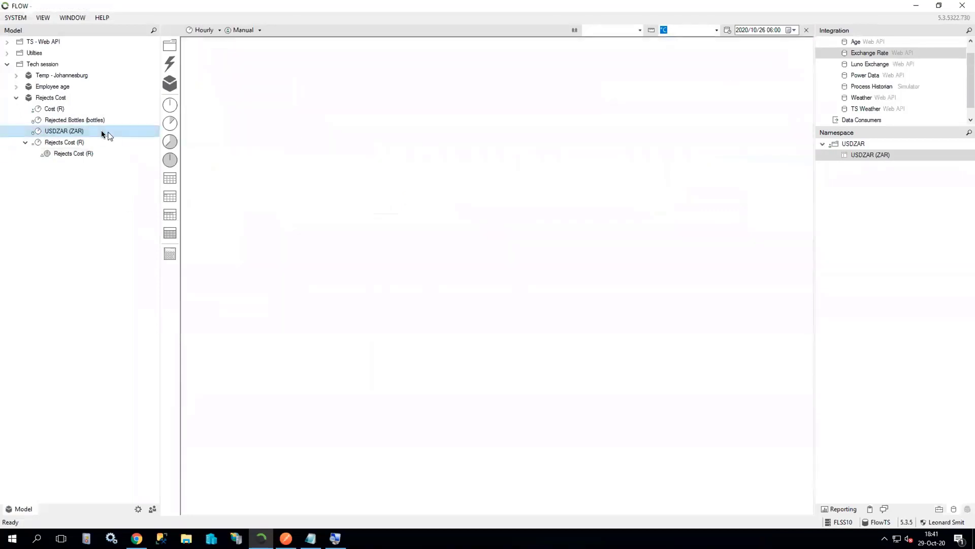
double_click(66, 133)
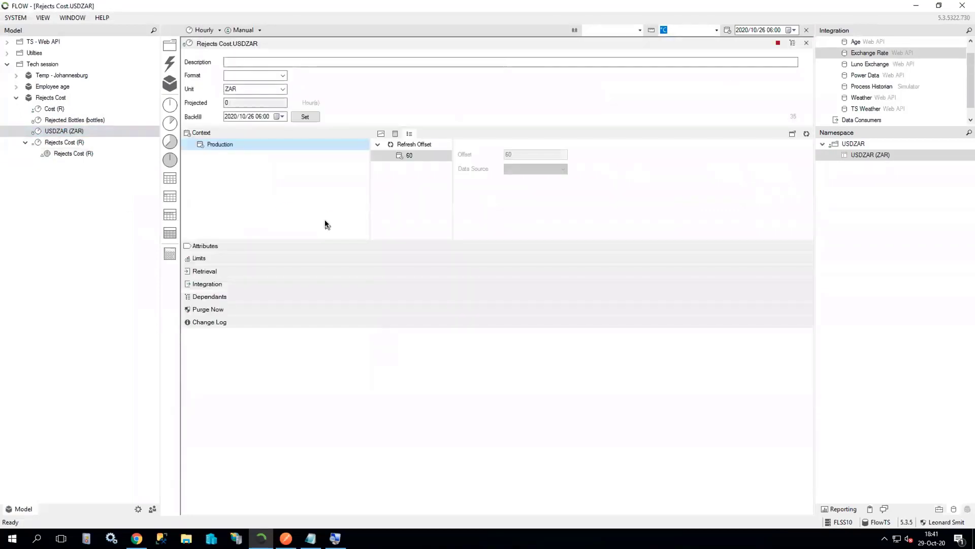
click(381, 134)
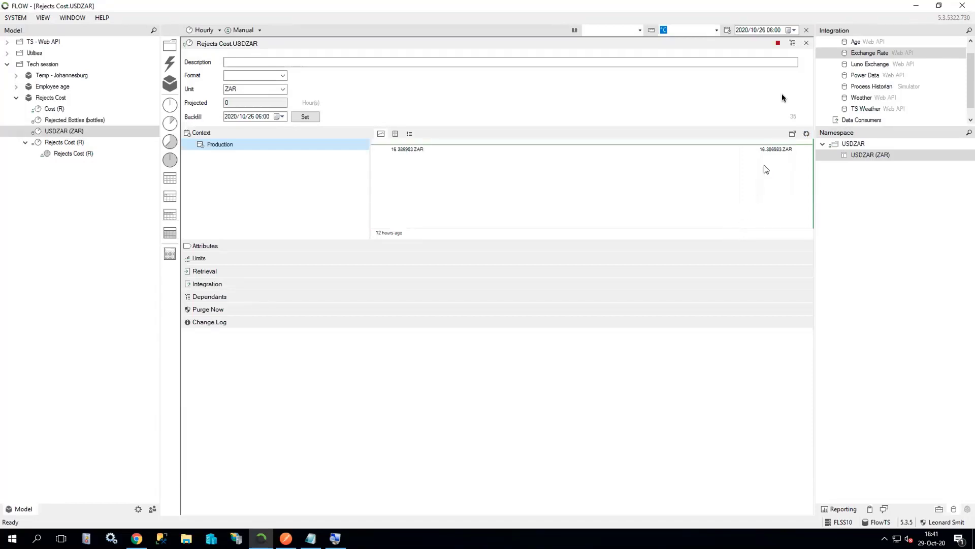
click(807, 42)
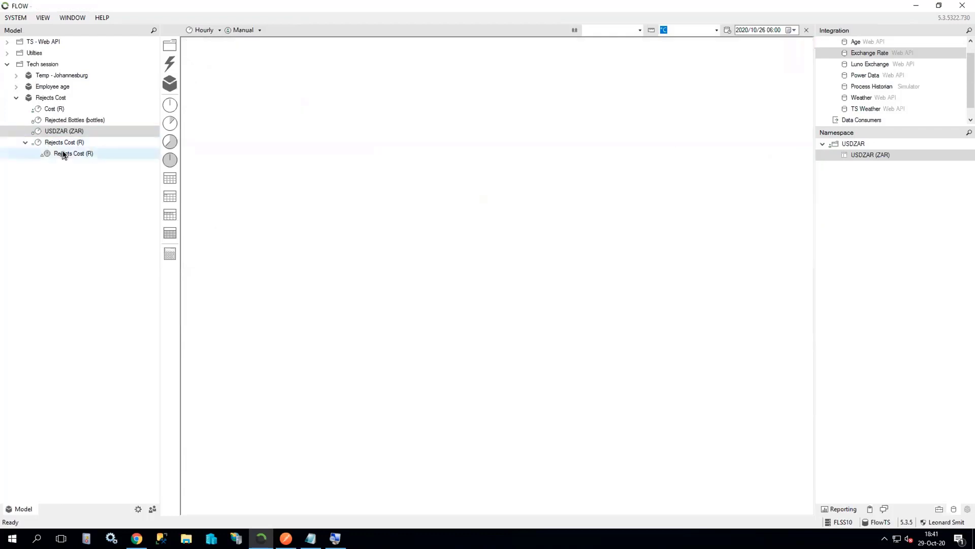
- Create a calculated measure from the hourly Rejects Cost measure and name it Rejects Cost Conertion
click(40, 131)
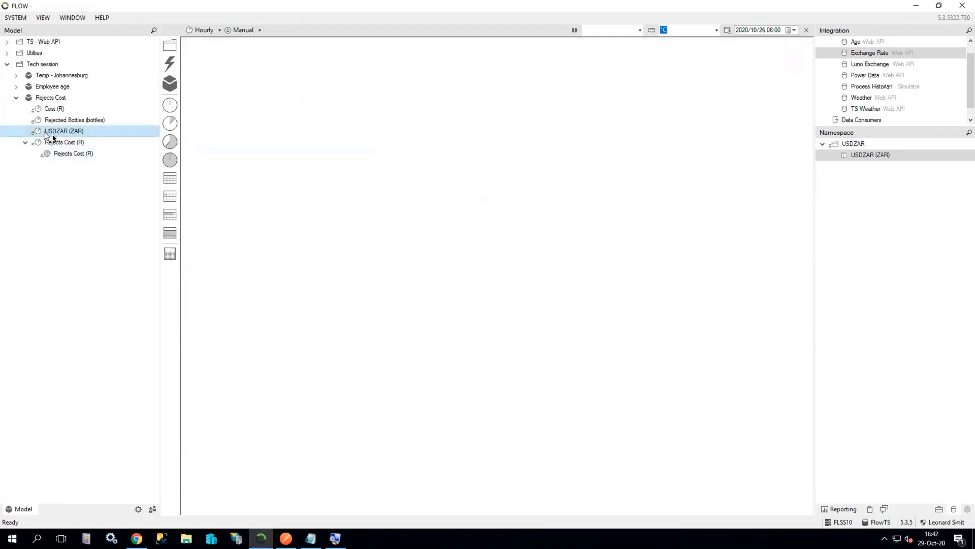
click(50, 142)
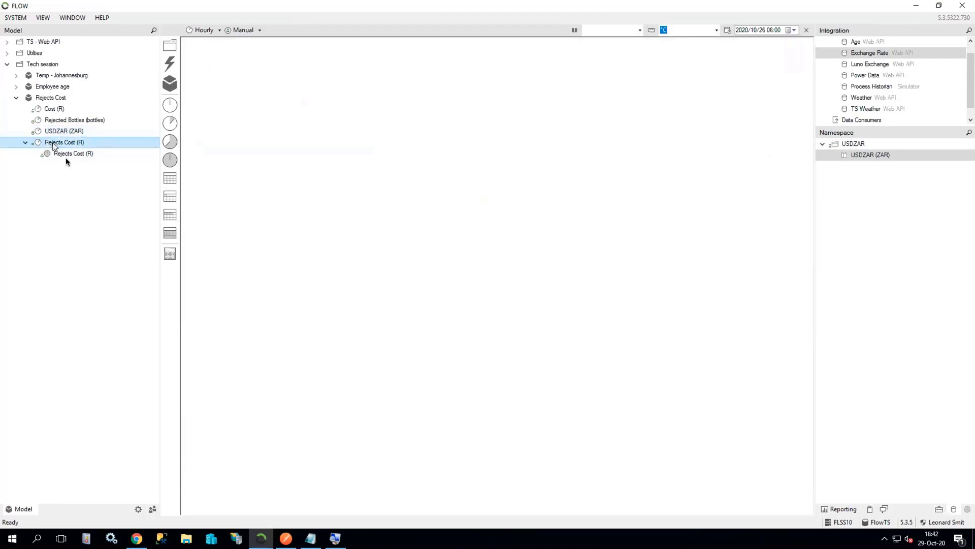
drag(66, 155, 101, 201)
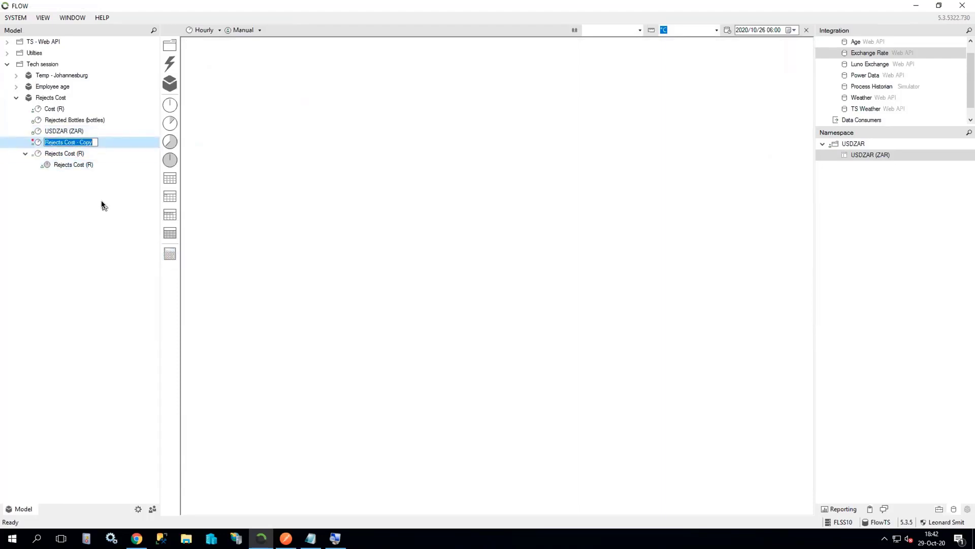
key(End)
key(BackSpace)
key(BackSpace)
key(BackSpace)
key(BackSpace)
text(Dolla)
key(BackSpace)
key(BackSpace)
key(BackSpace)
key(BackSpace)
key(BackSpace)
key(BackSpace)
text(Conertion)
key(Return)
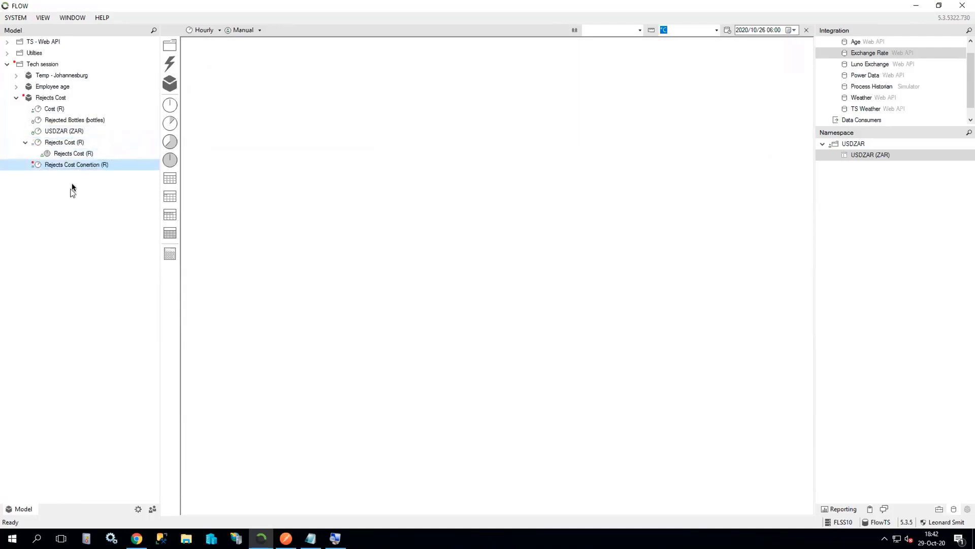
- Add USDZAR to the Rejects Cost Conertion retrieval and set its expression to Rejects Cost.Rejects Cost.Value / Rejects Cost.USDZAR.Value
double_click(82, 166)
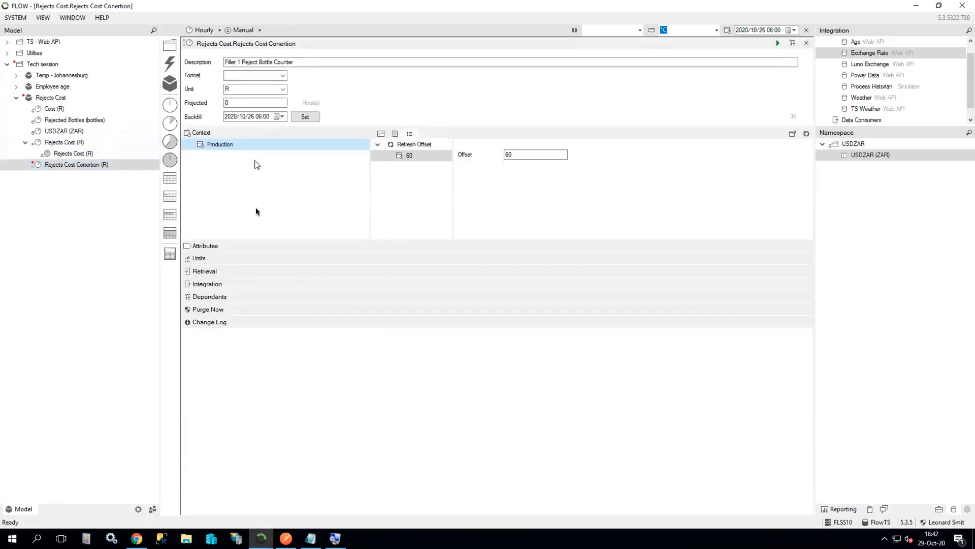
click(203, 273)
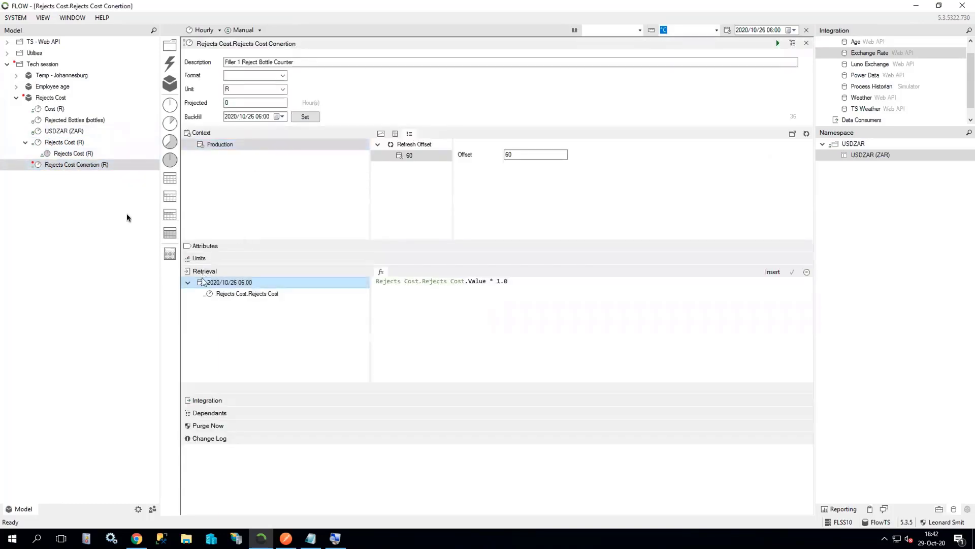
drag(65, 131, 218, 283)
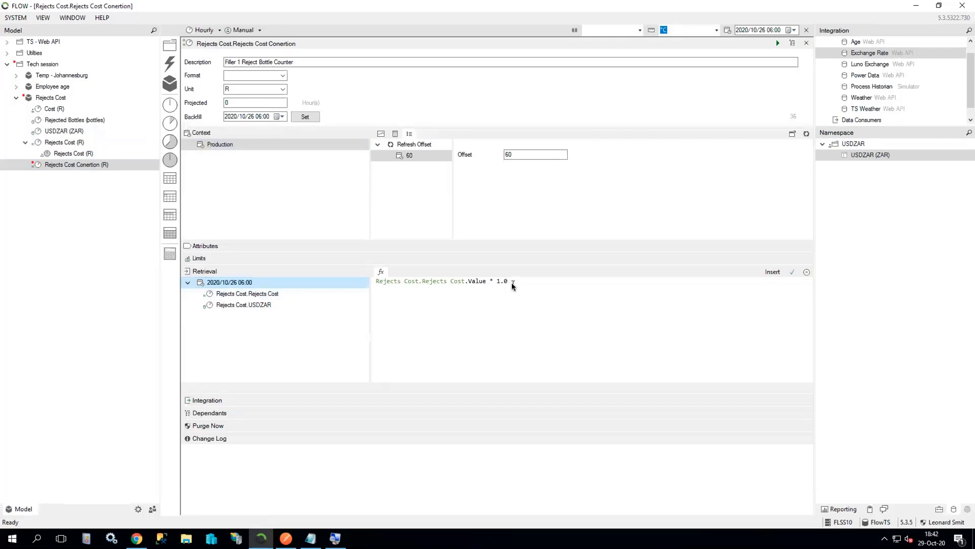
drag(511, 283, 492, 284)
key(BackSpace)
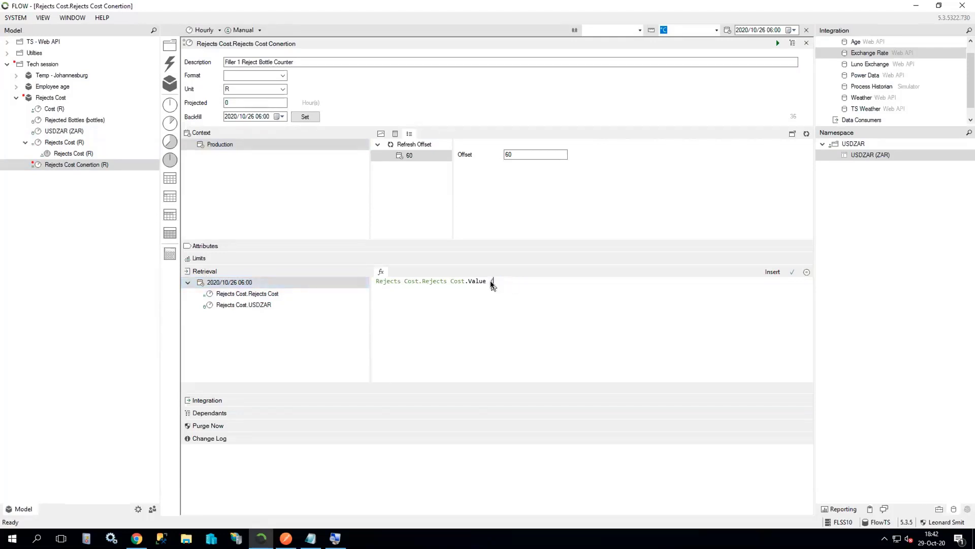
text(/)
click(264, 306)
double_click(263, 306)
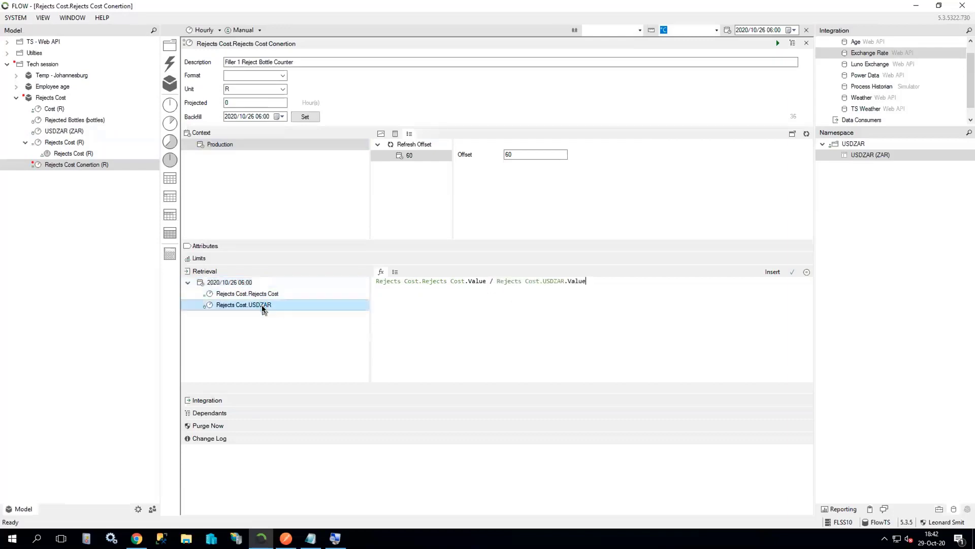
click(789, 275)
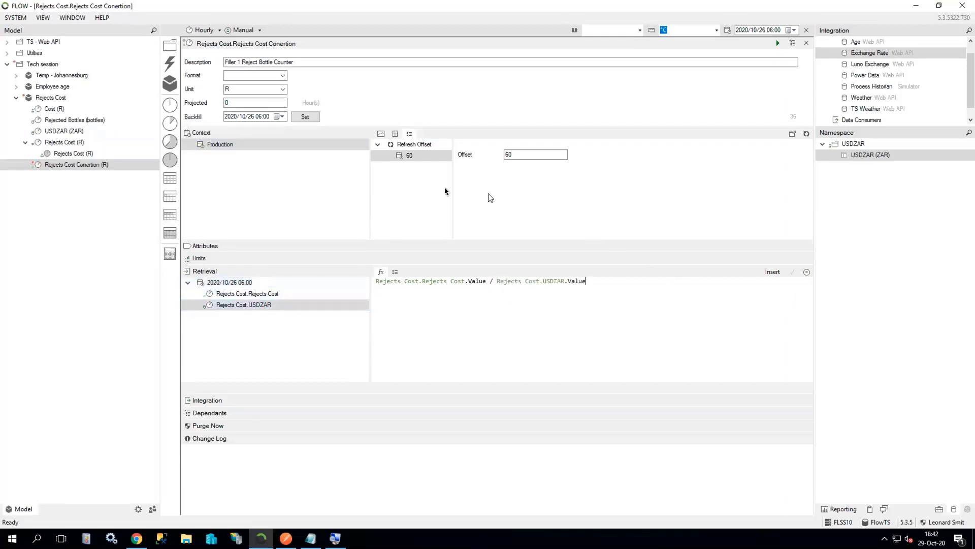
- Set the Rejects Cost Conertion measure's unit to $, deploy it and close its editor
click(255, 91)
text($)
click(273, 179)
click(806, 42)
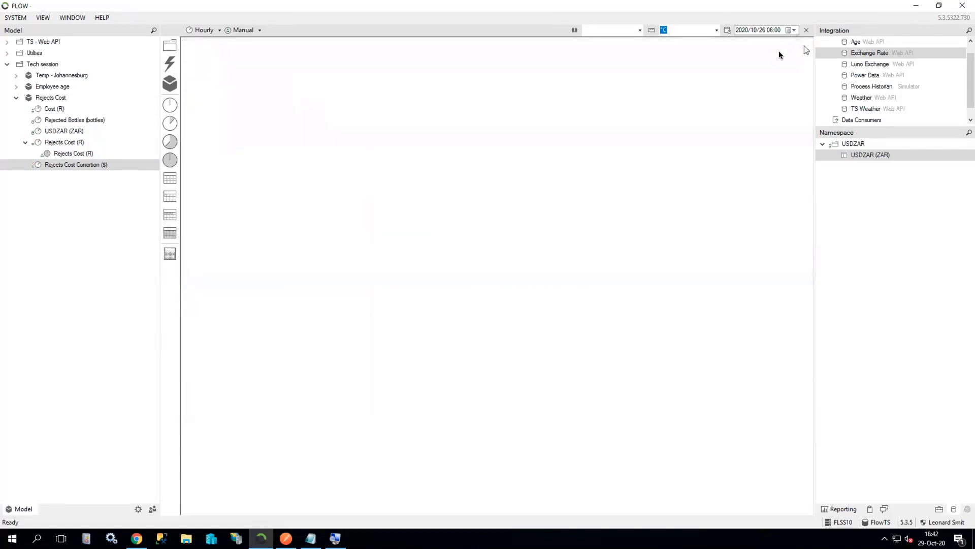
- Add a daily aggregated measure under Rejects Cost Conertion ($), deploy it and open its trend chart
click(67, 166)
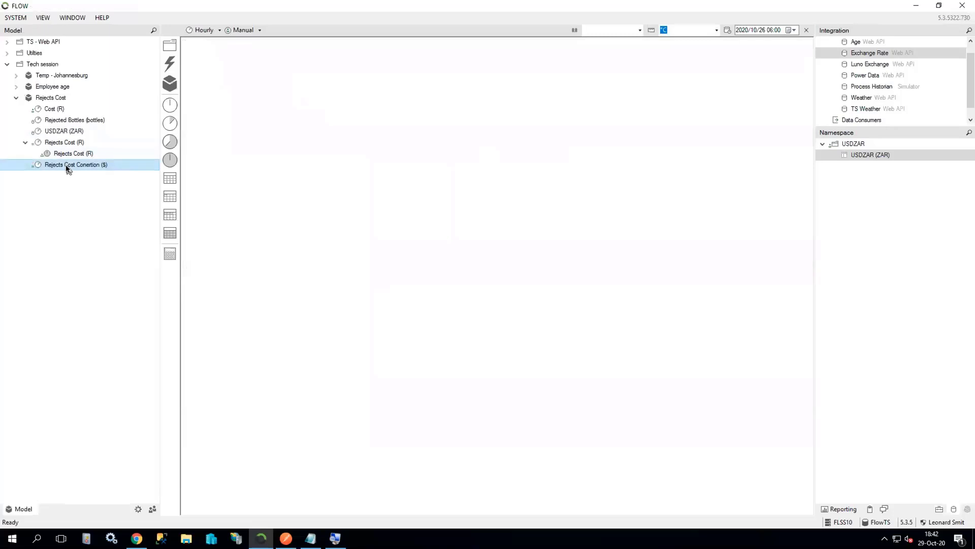
click(170, 160)
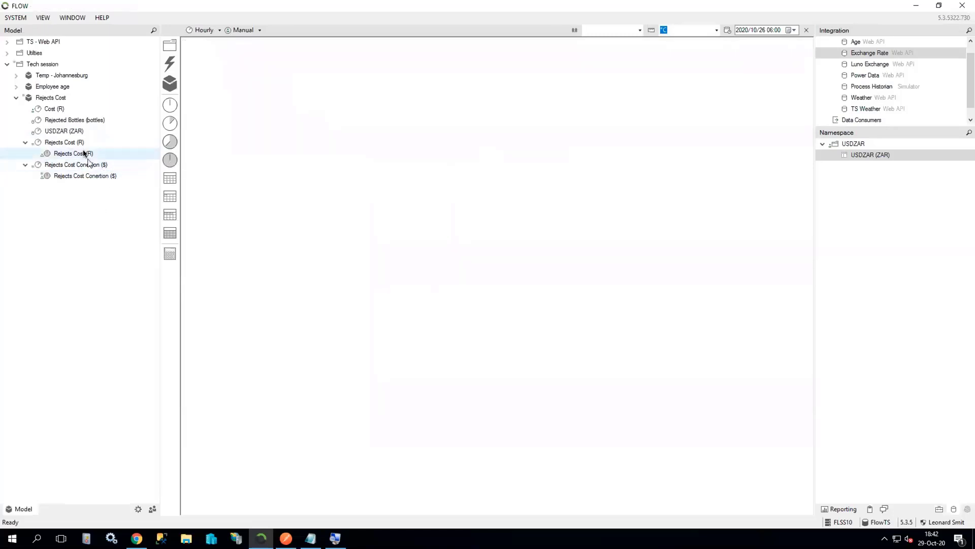
right_click(89, 178)
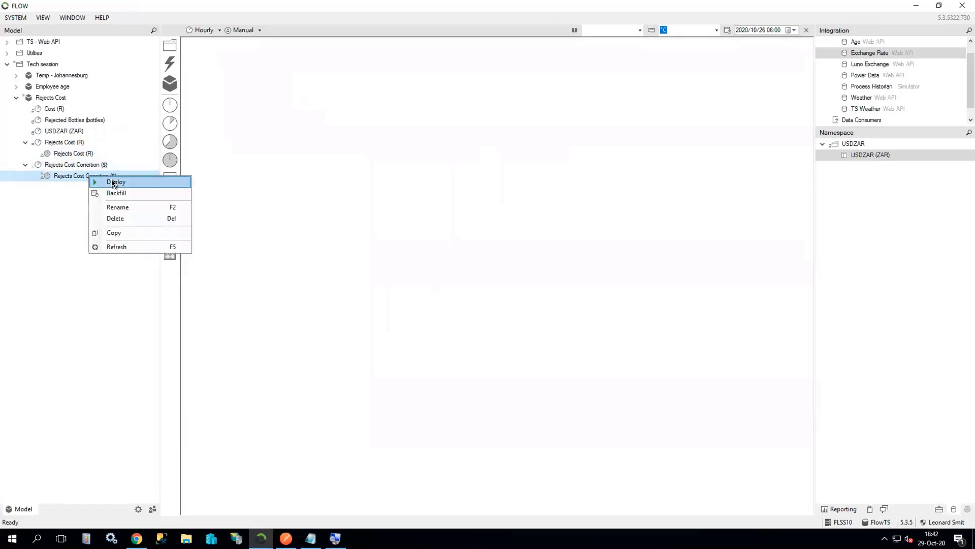
click(113, 182)
click(530, 307)
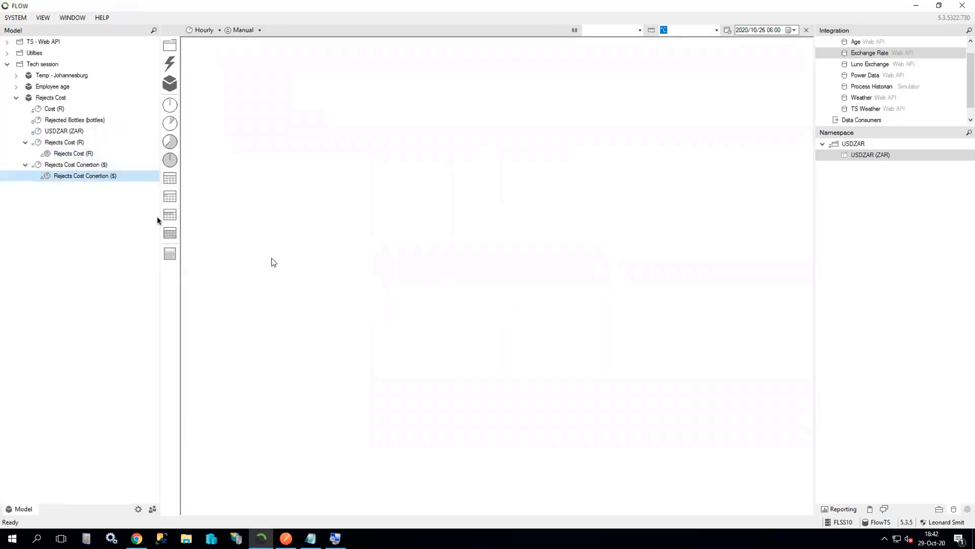
double_click(73, 178)
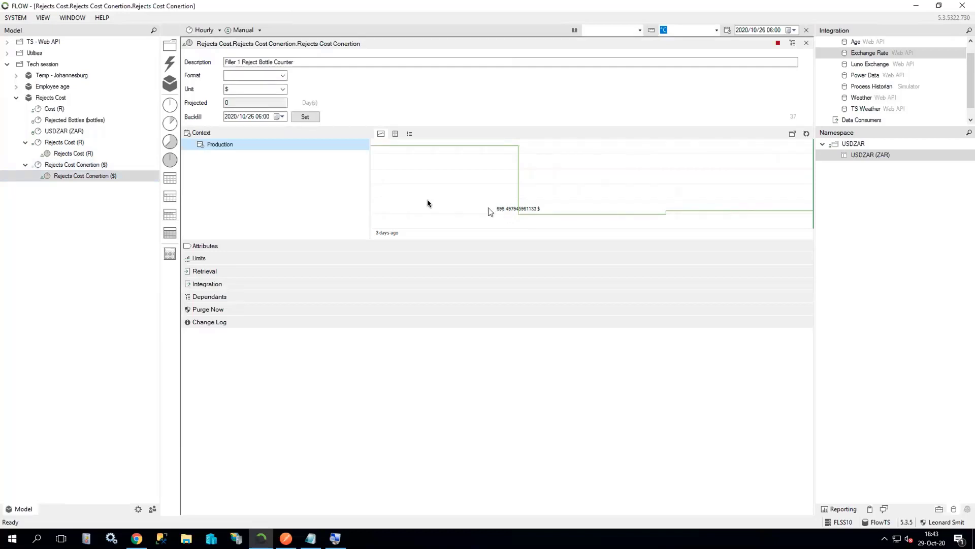
- Set the daily Rejects Cost Conertion measure's format to 0.00 and refresh its trend chart
click(283, 76)
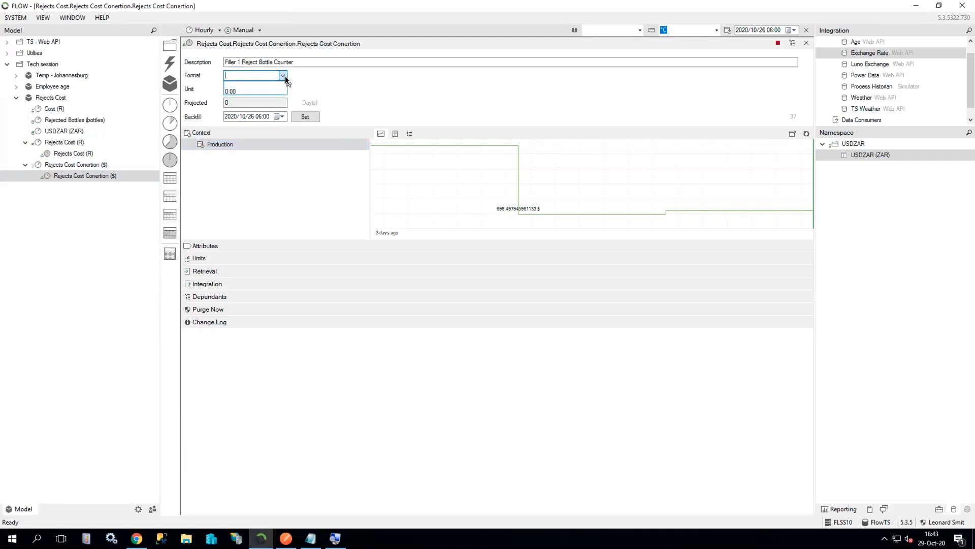
click(244, 92)
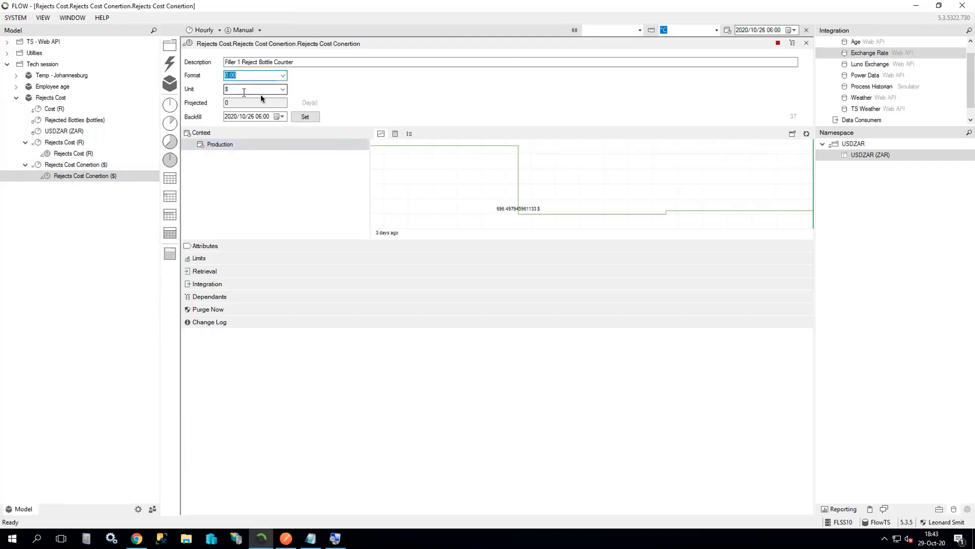
click(807, 133)
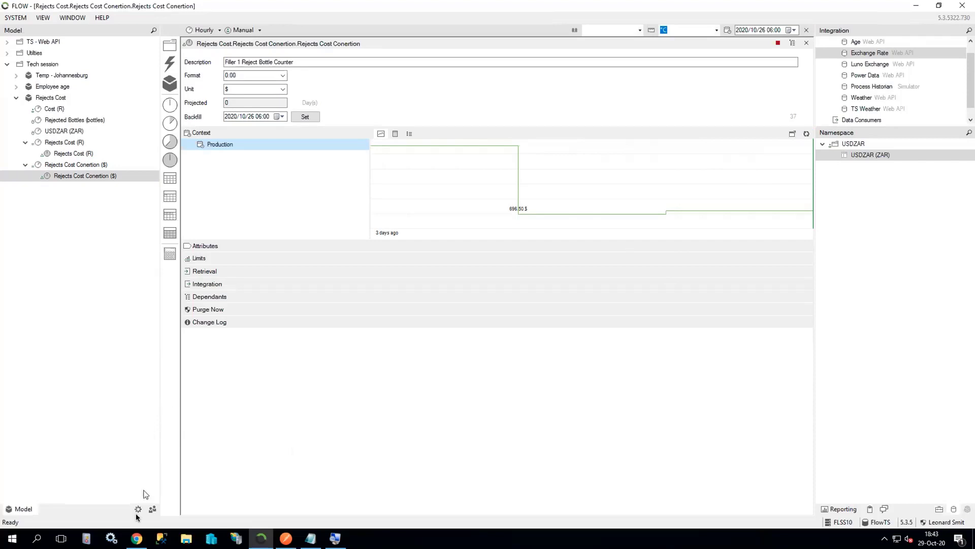
- Switch to Chrome and copy the entire JSON response of the Flow charts API page
mouse_move(138, 542)
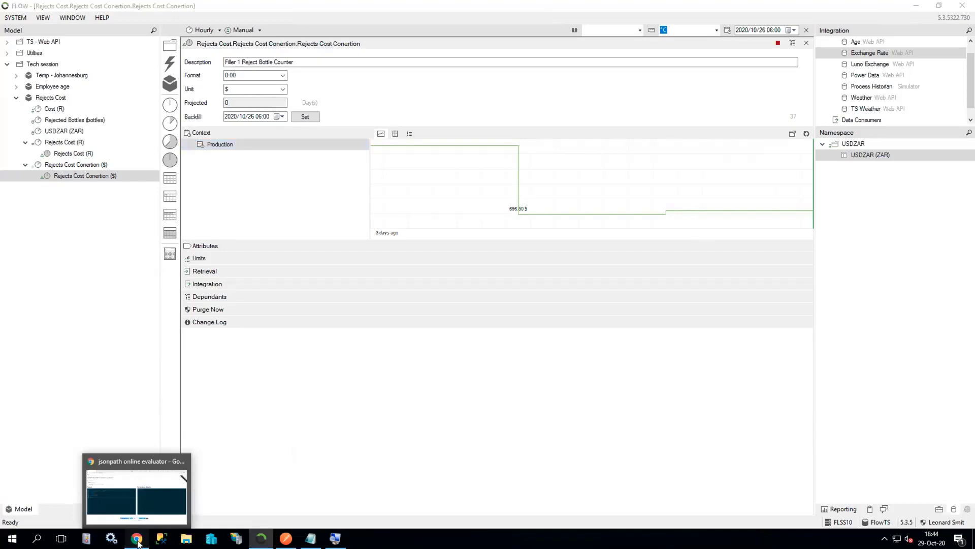
click(137, 540)
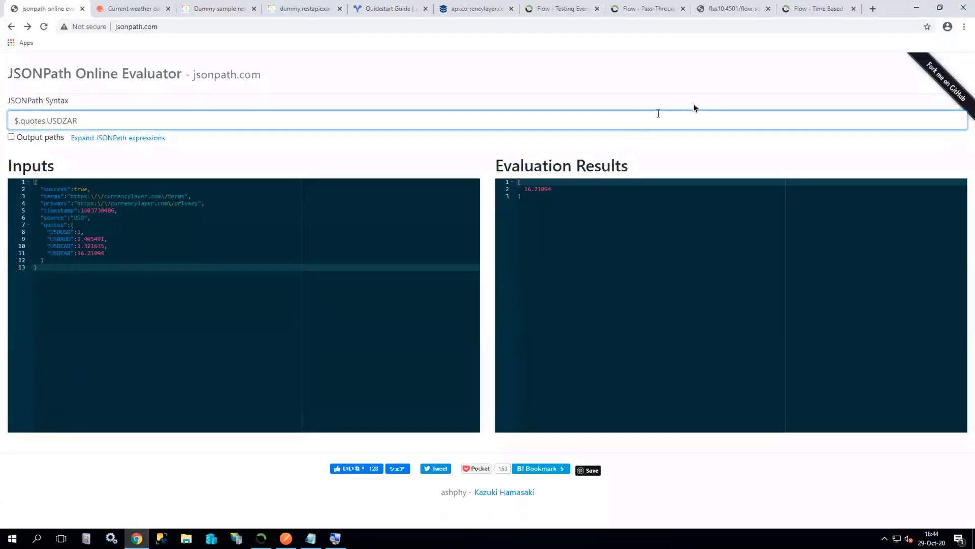
click(748, 11)
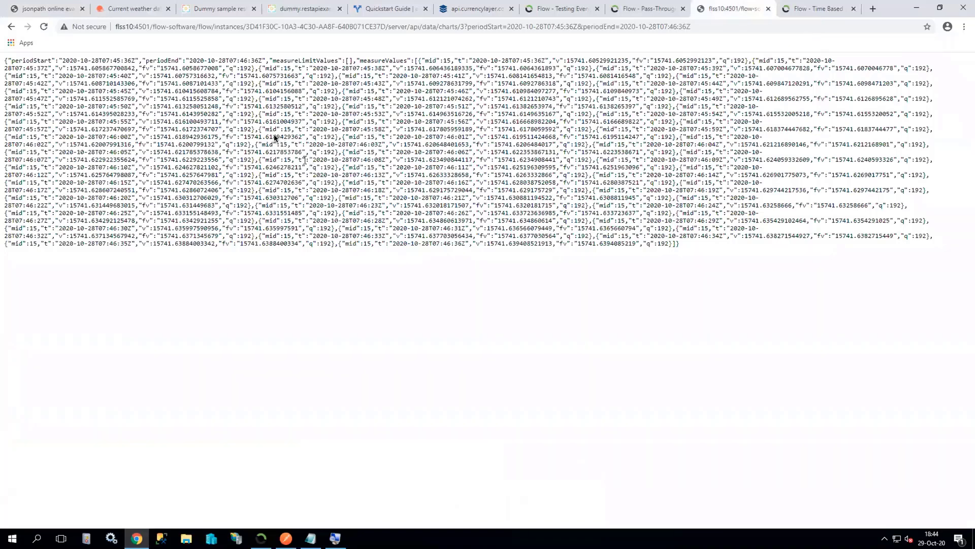
drag(302, 140, 37, 138)
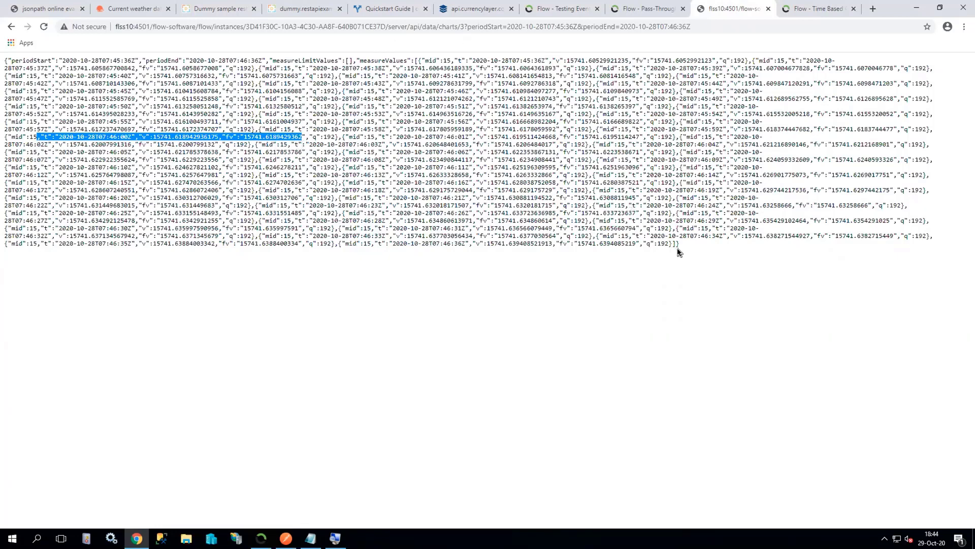
drag(680, 247, 5, 60)
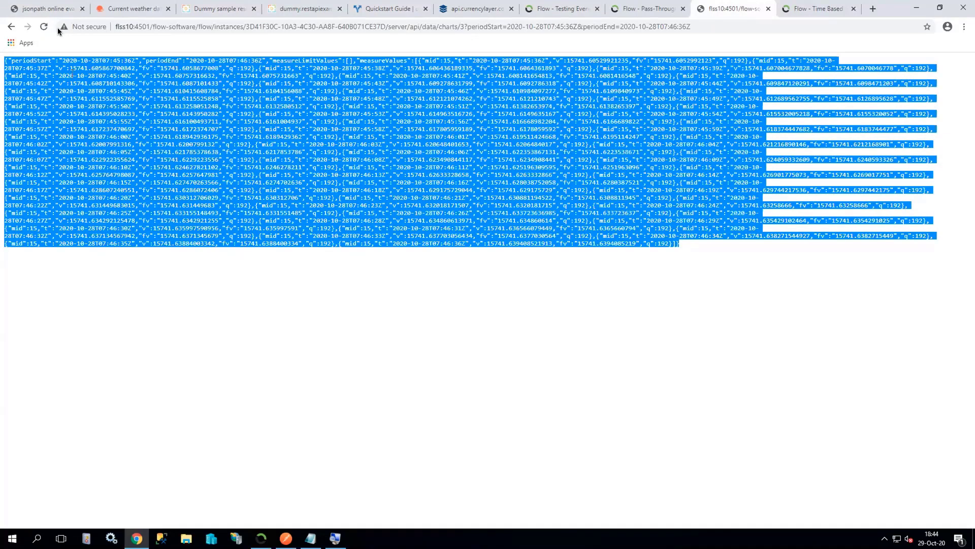
- Replace the input JSON in the JSONPath Online Evaluator with the copied charts API response
click(56, 7)
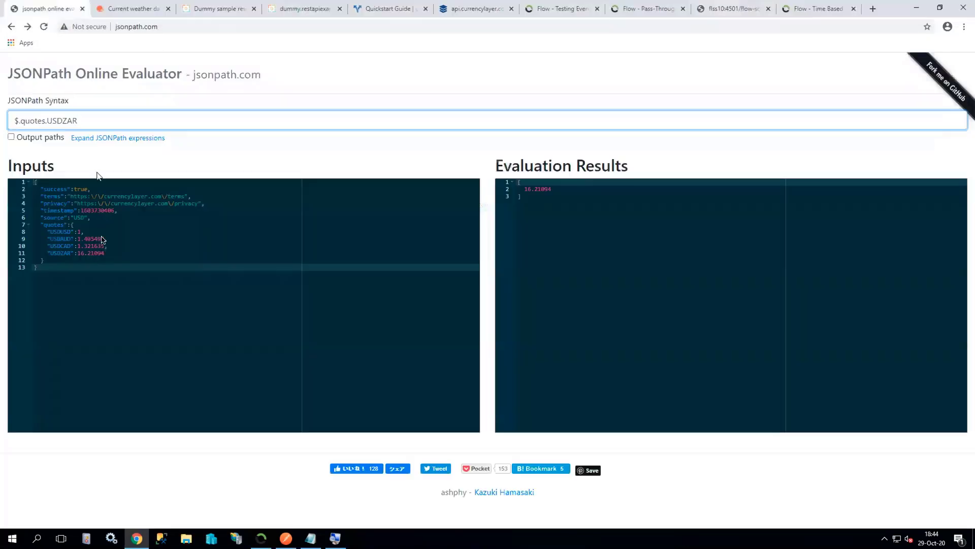
click(103, 252)
click(63, 275)
drag(19, 260, 11, 181)
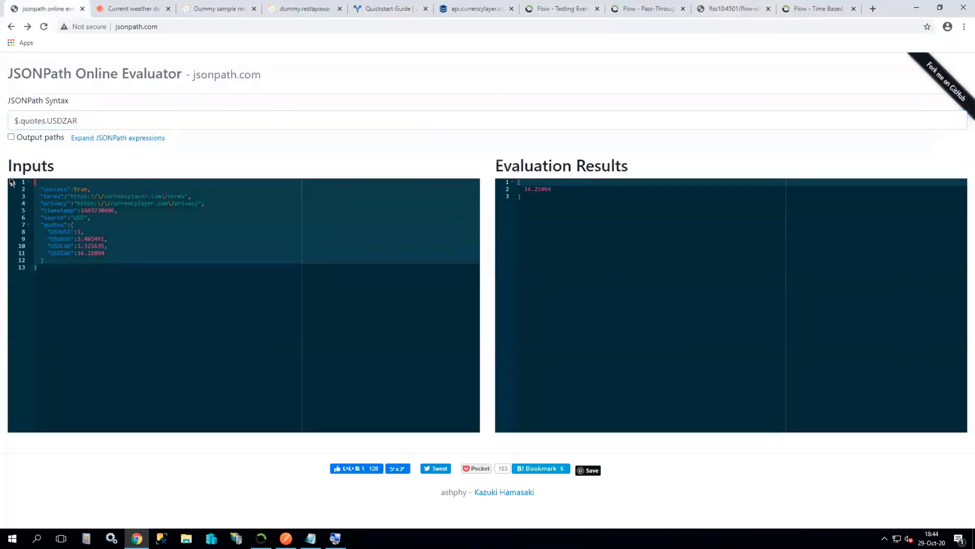
key(Delete)
key(ctrl+v)
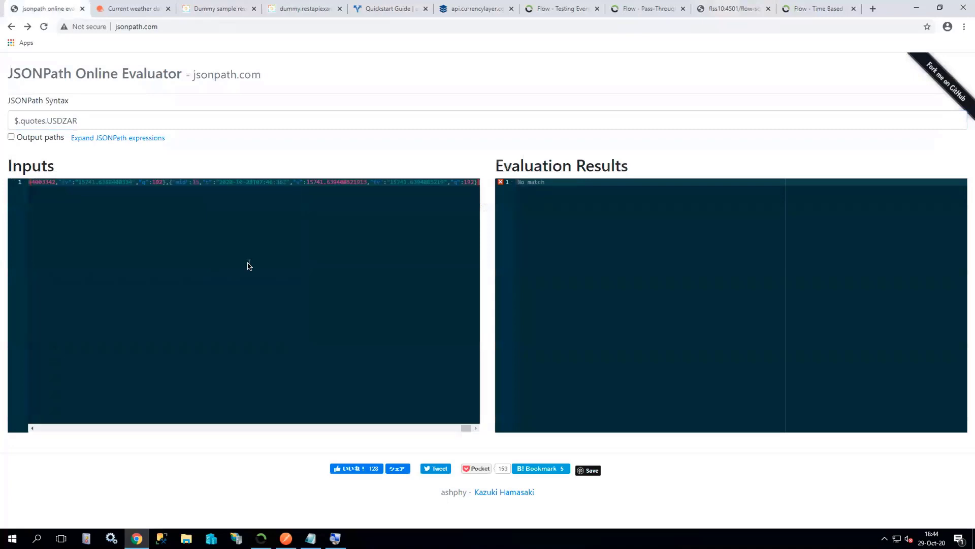
- Replace the JSONPath expression with measureValues to evaluate the array in the pasted response
drag(463, 428, 27, 412)
drag(89, 120, 2, 126)
key(BackSpace)
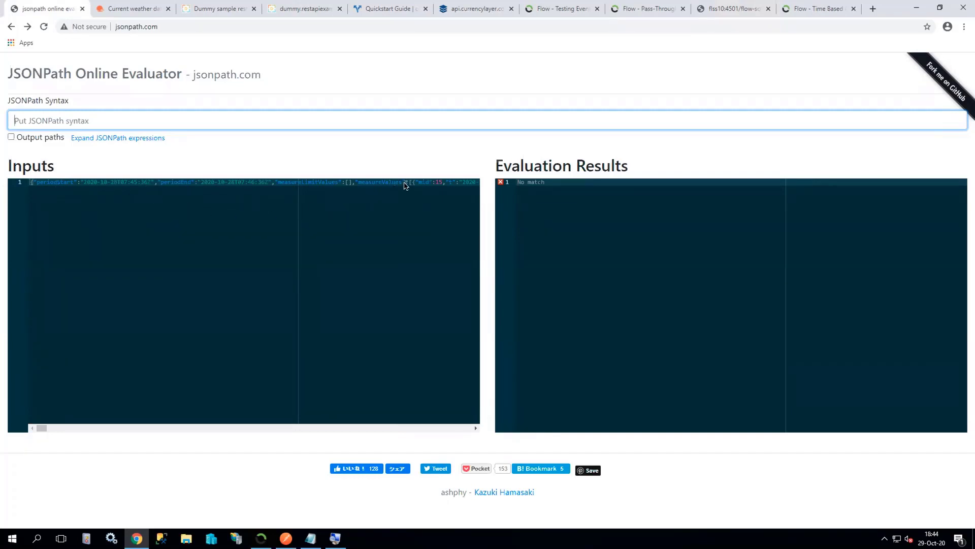
drag(42, 428, 45, 428)
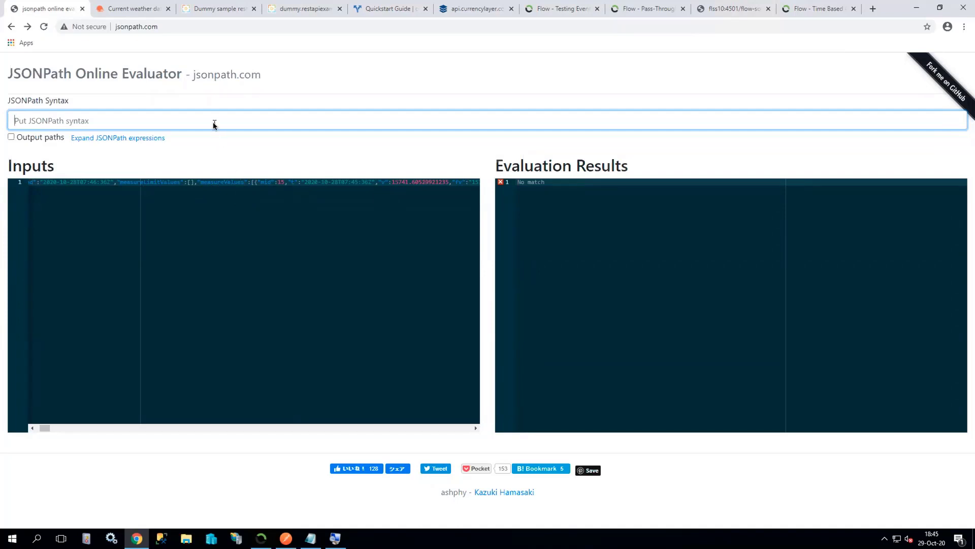
text(measureValues)
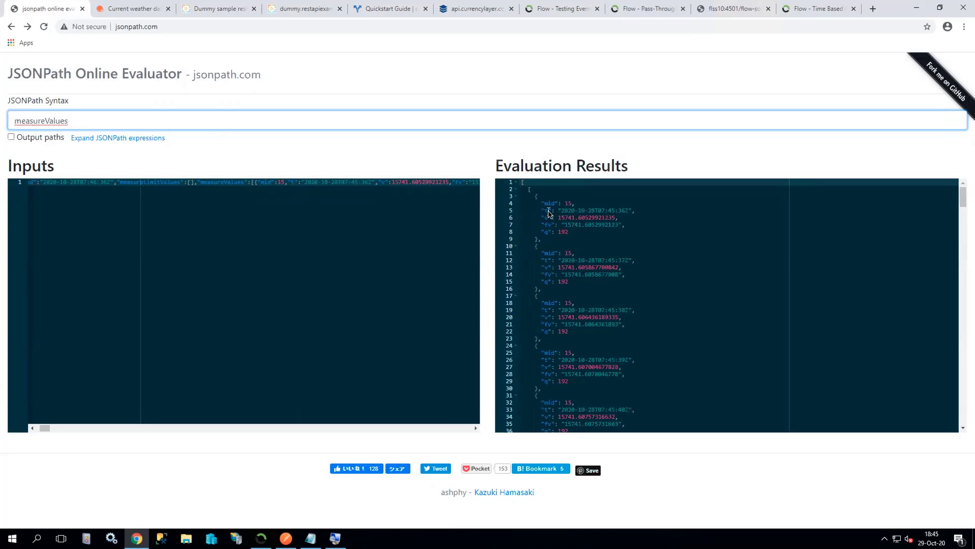
- Evaluate the timestamps with the expression measureValues..t and the readings with measureValues..v
text(..t)
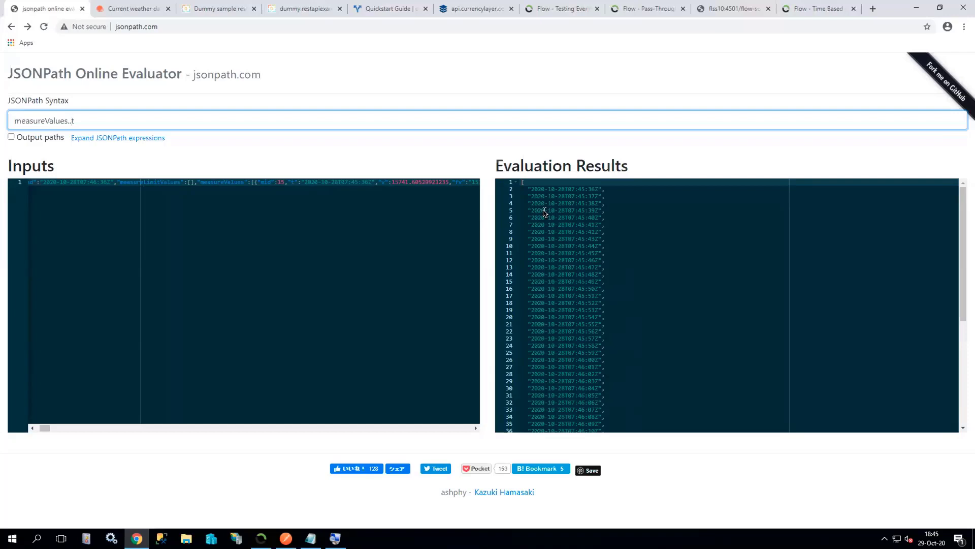
key(BackSpace)
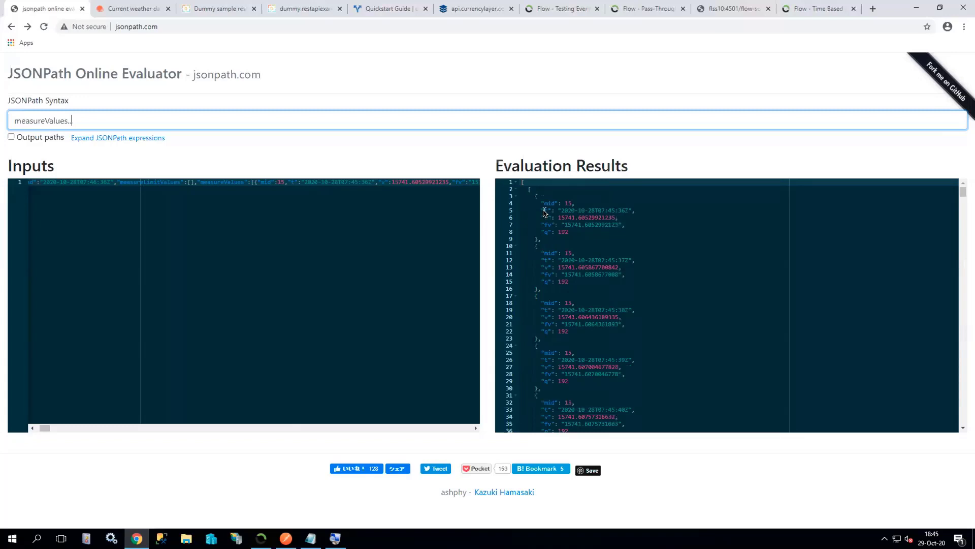
text(v)
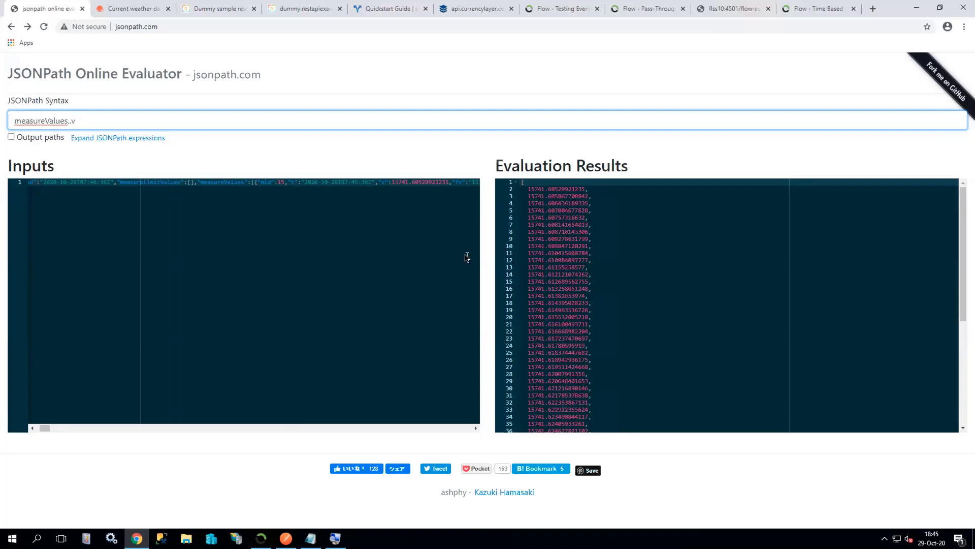
- Switch to Flow and open the Power Data source's Power (kWh) tag to examine its endpoint, data paths and Counter aggregation
click(261, 540)
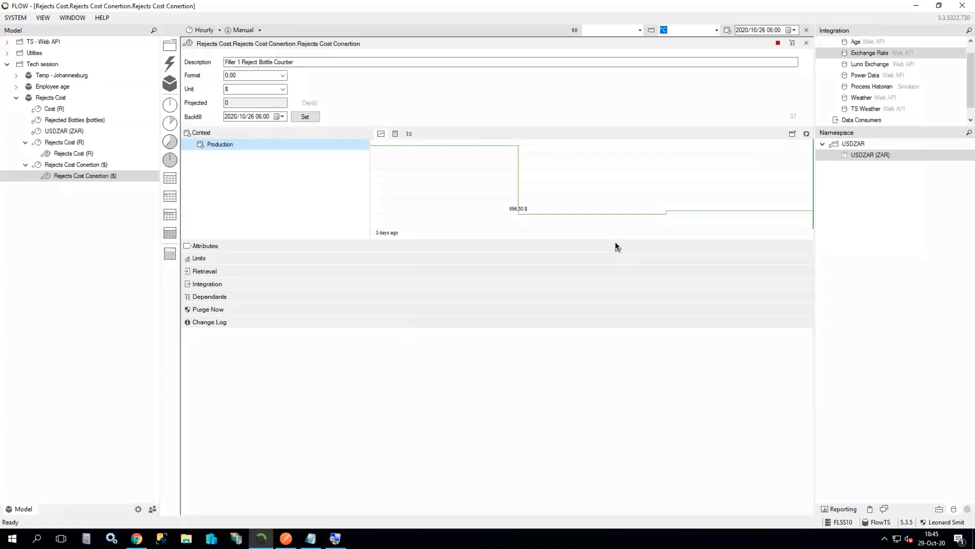
click(850, 75)
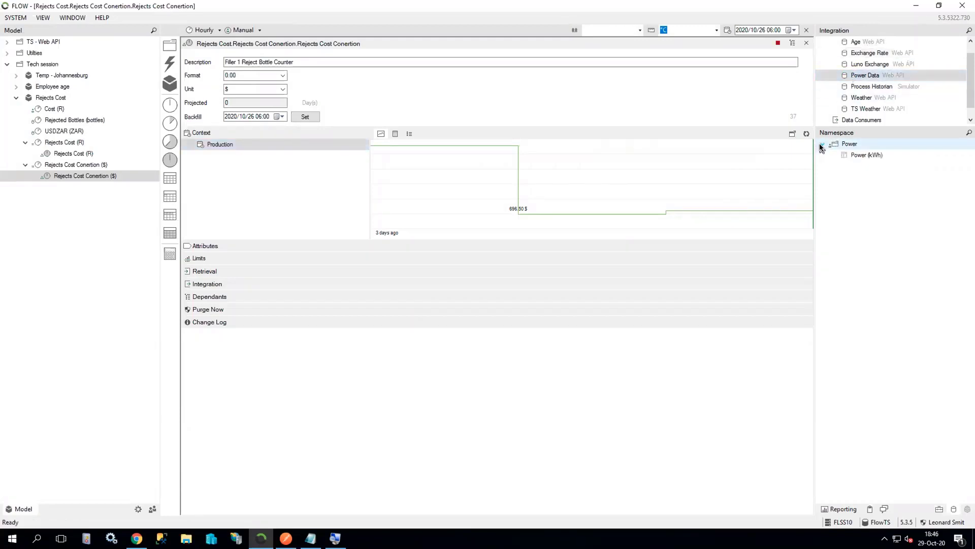
right_click(864, 157)
click(886, 164)
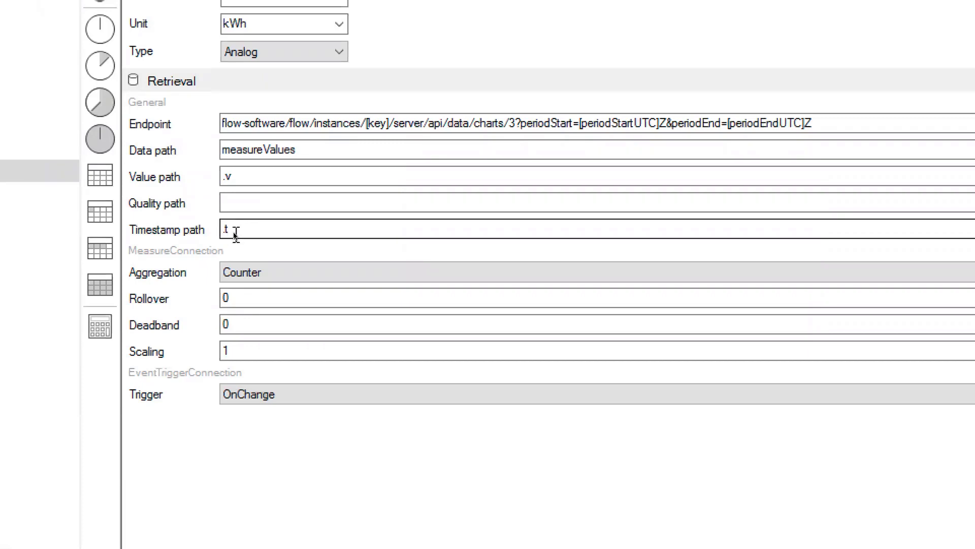
click(275, 277)
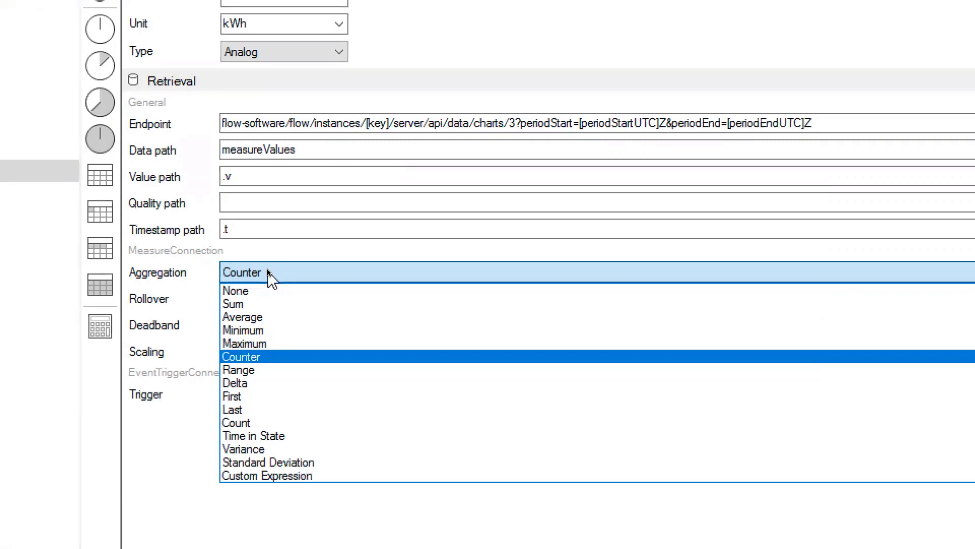
click(264, 355)
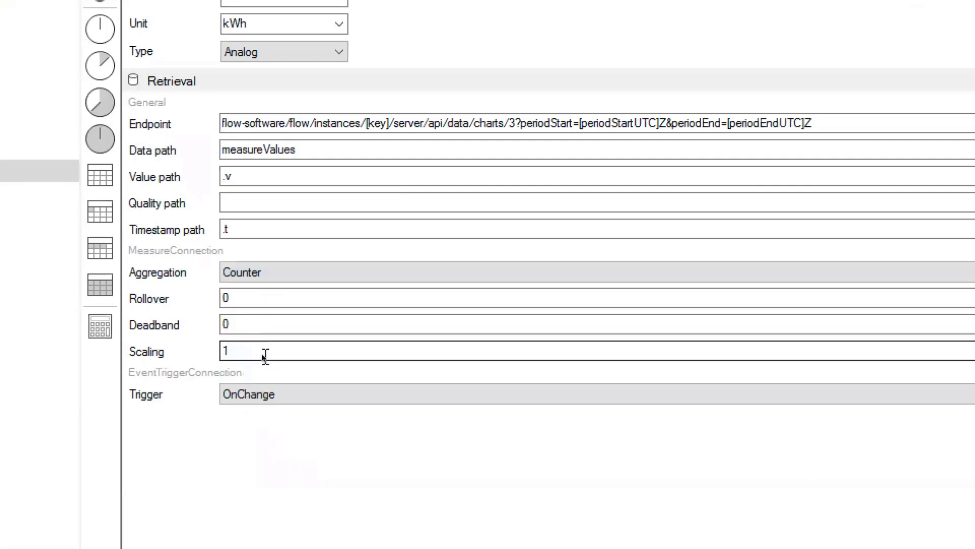
click(281, 297)
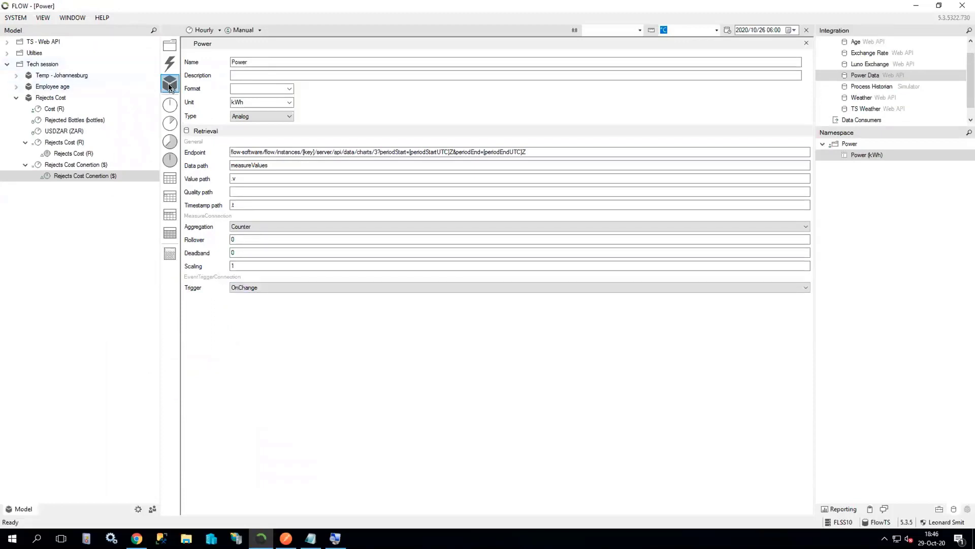
- Create a new metric named Power Data under the Tech session folder
drag(169, 86, 75, 170)
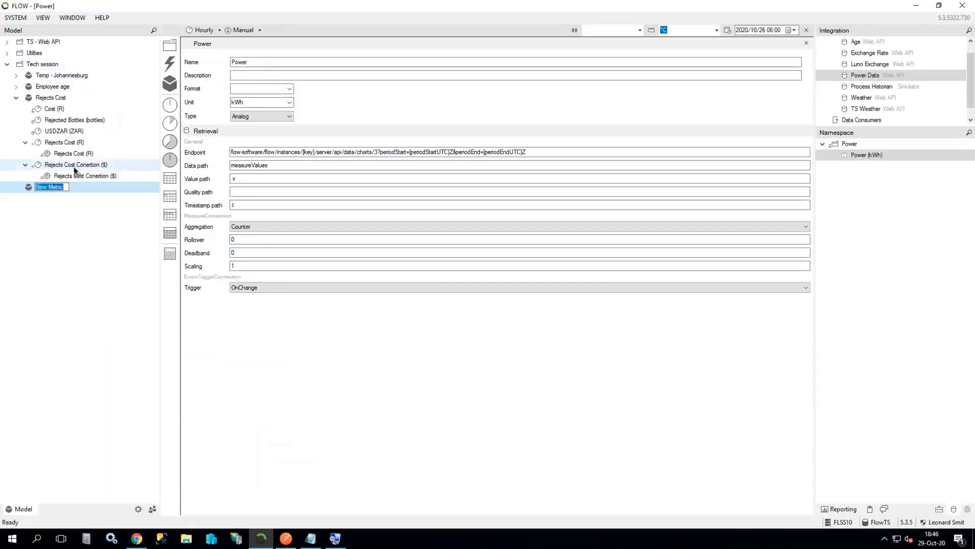
text(Power Data)
key(Return)
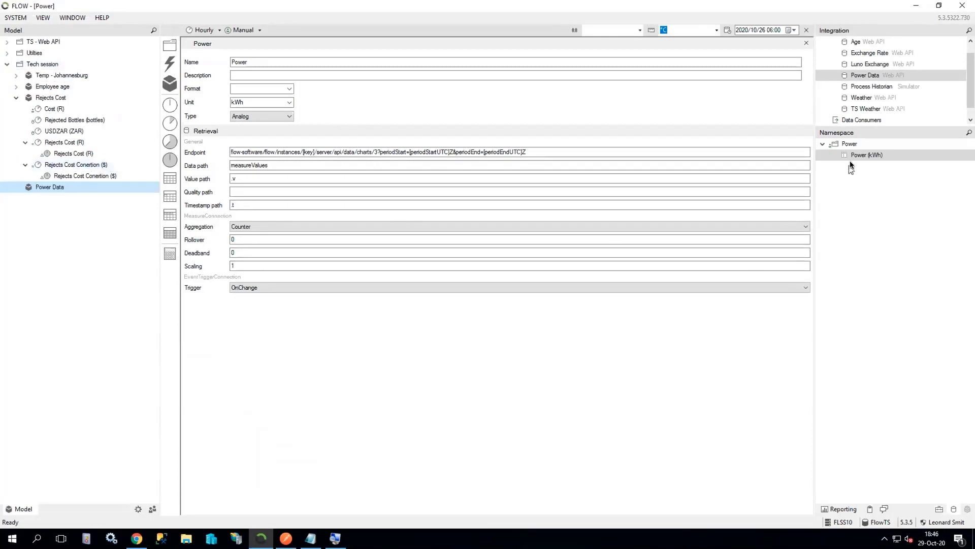
- Add the Power (kWh) tag as a measure under the Power Data metric, deploy it and open its trend chart
drag(858, 154, 52, 187)
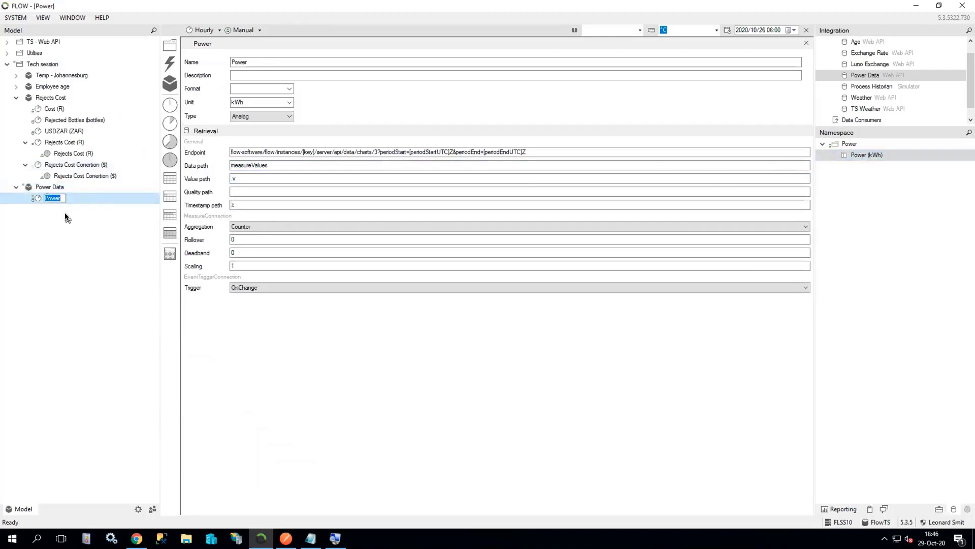
right_click(61, 198)
click(69, 205)
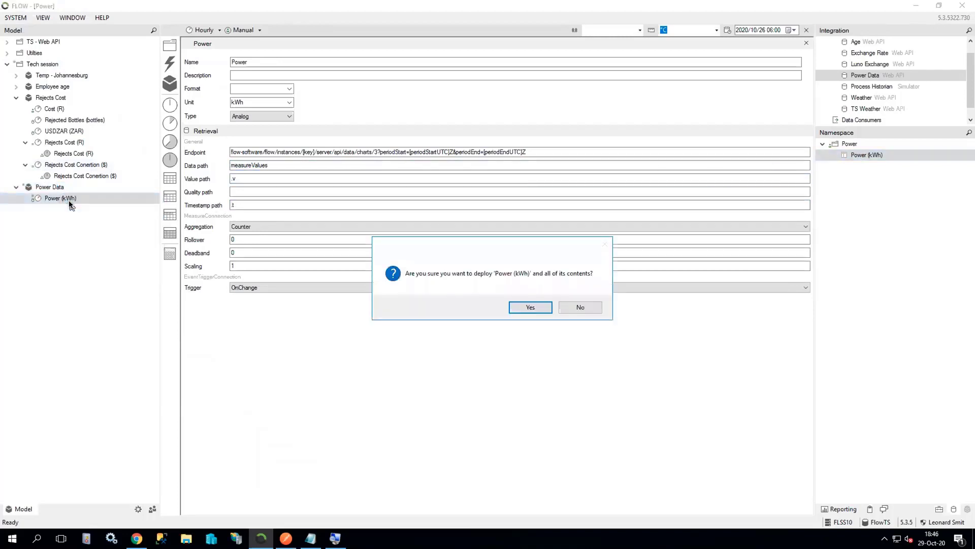
click(537, 308)
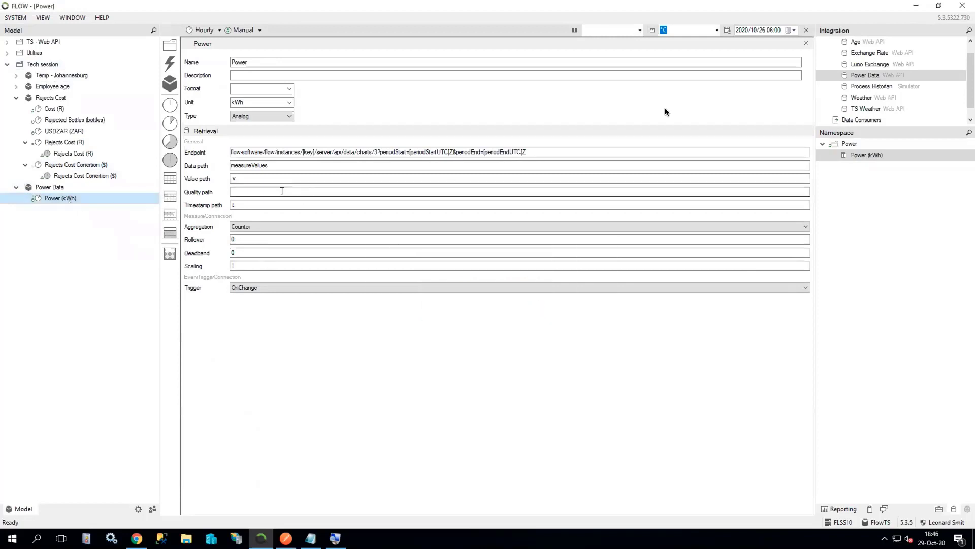
click(806, 42)
double_click(67, 198)
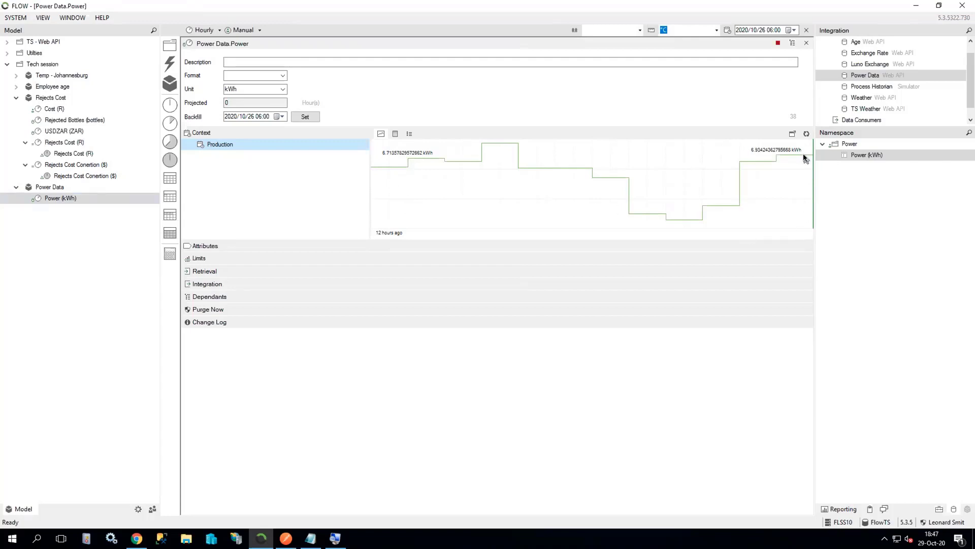
- Create an Intensity metric under Tech session and add Filler 1's FL001.BottleCount (bottles) tag from the Process Historian to it
click(862, 88)
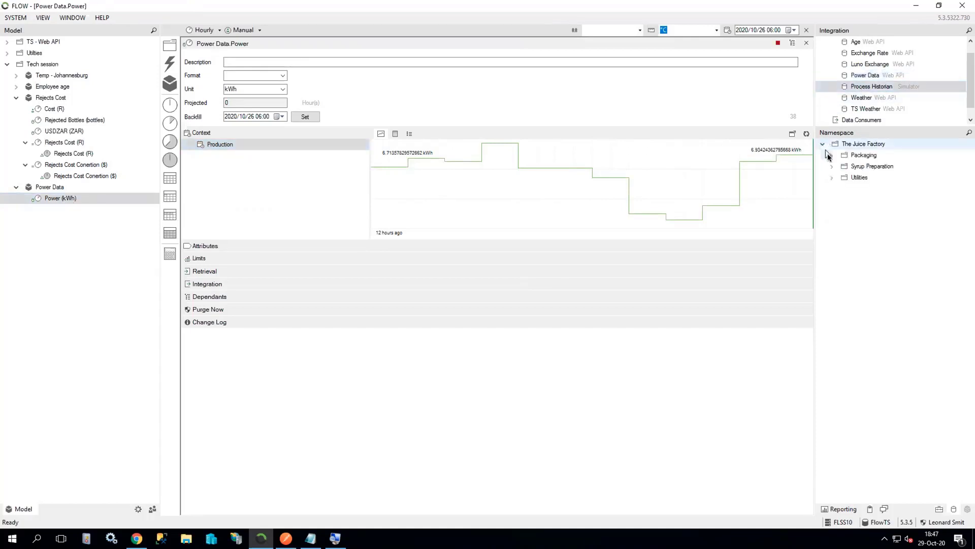
click(831, 155)
click(841, 166)
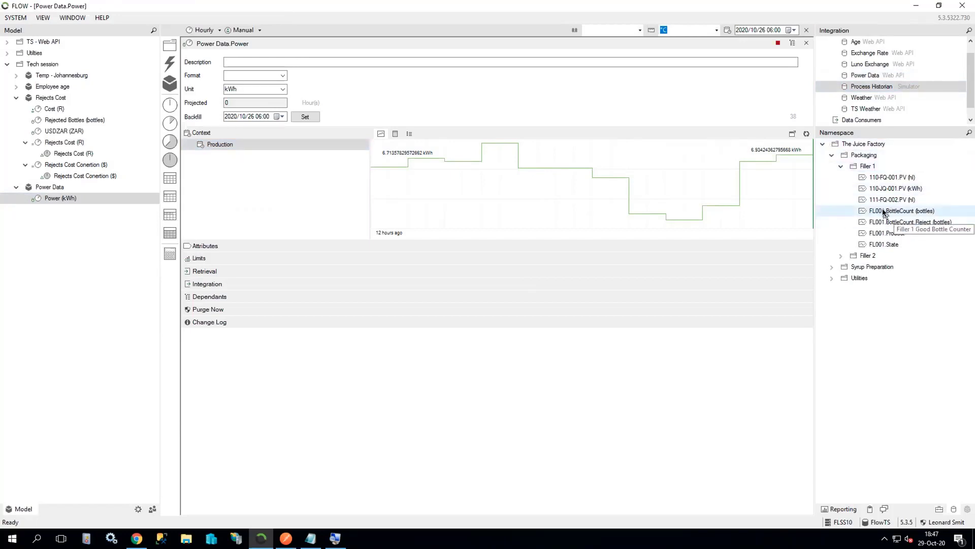
drag(884, 212, 48, 64)
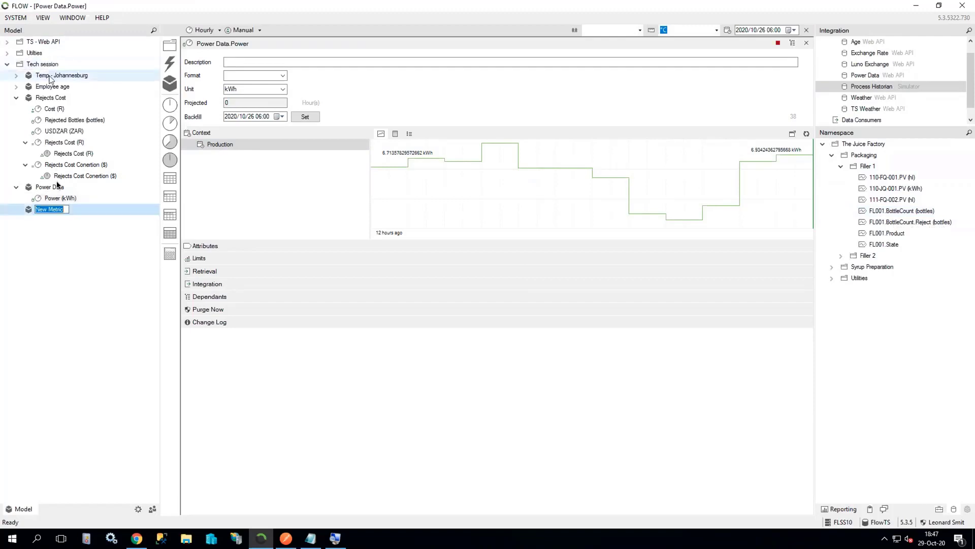
text(Inte)
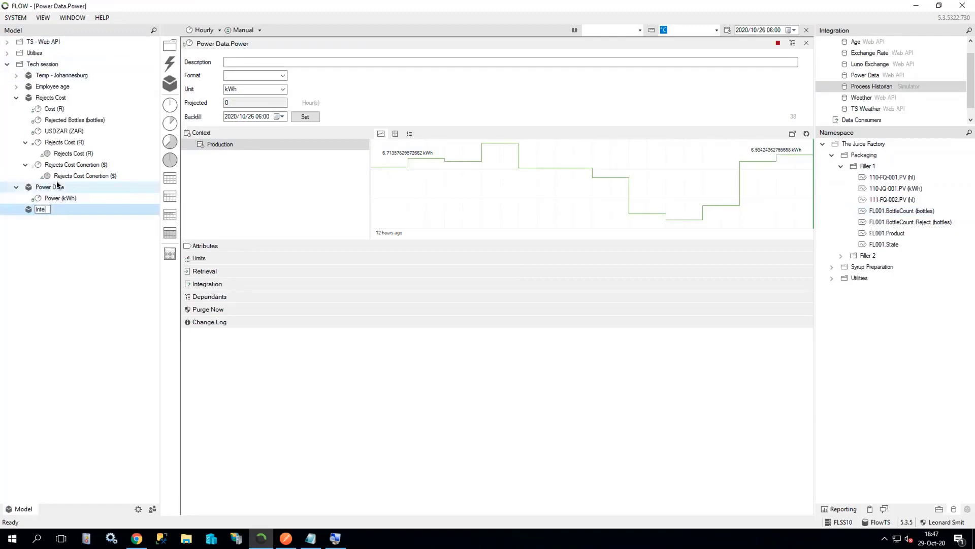
text(nsity)
key(Return)
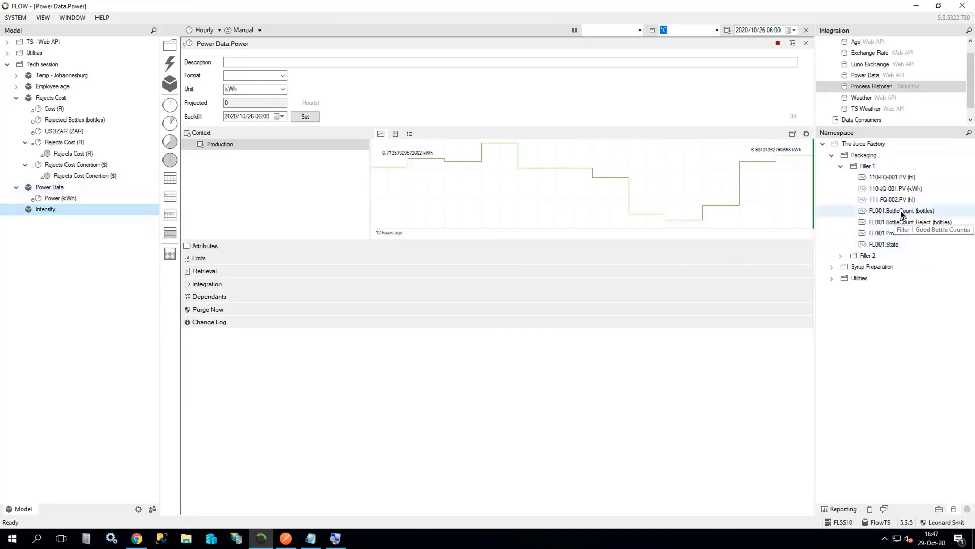
drag(902, 211, 57, 220)
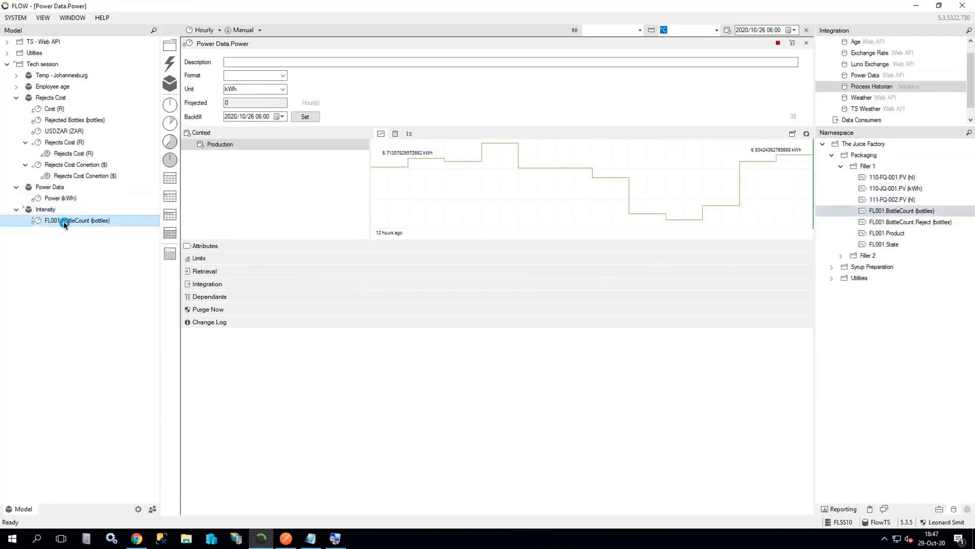
- Set the FL001.BottleCount measure's retrieval aggregation to Counter, deploy it, and close its editor and the Power editor
click(219, 273)
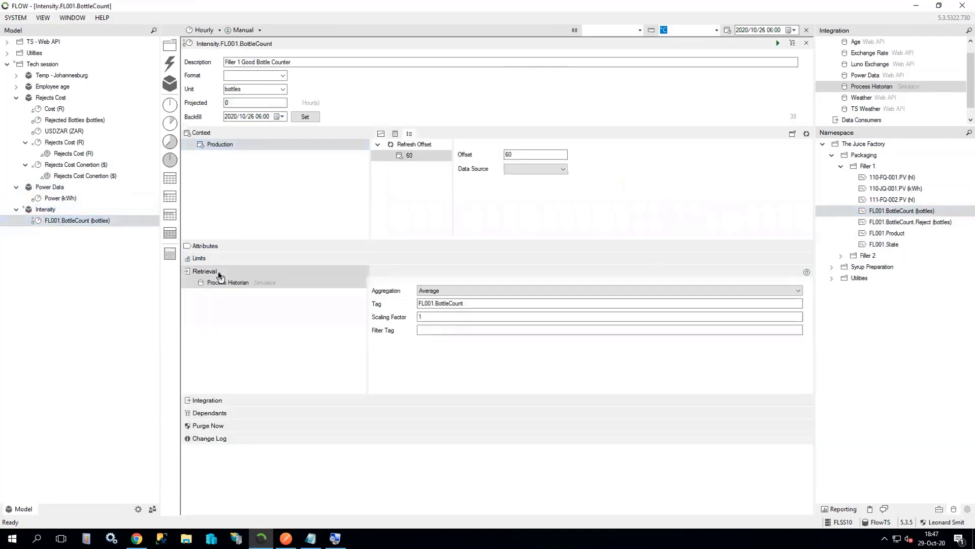
click(481, 292)
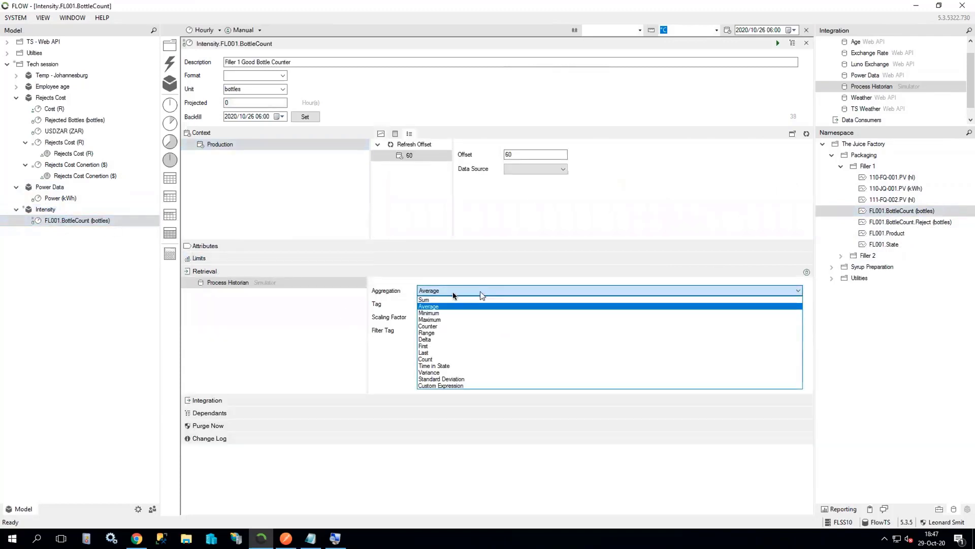
click(436, 325)
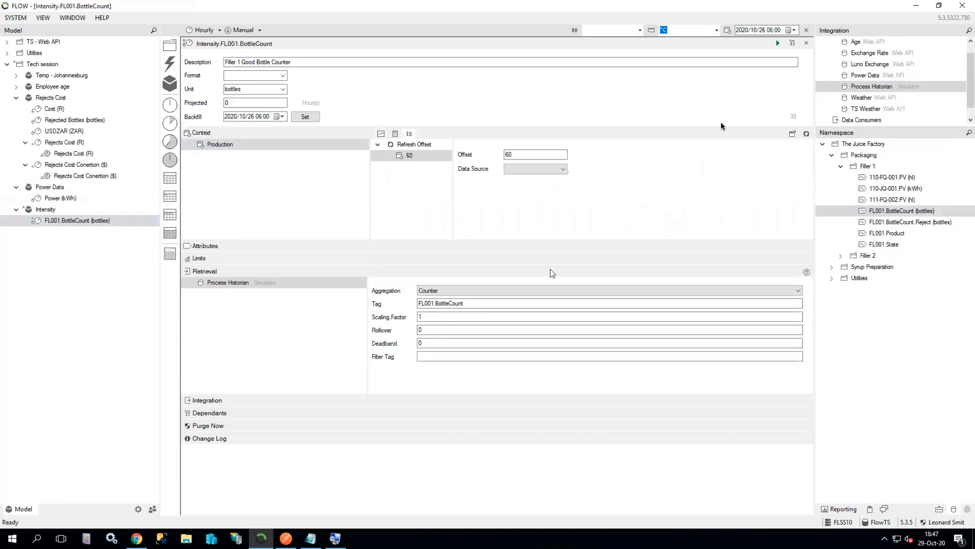
click(778, 43)
click(805, 44)
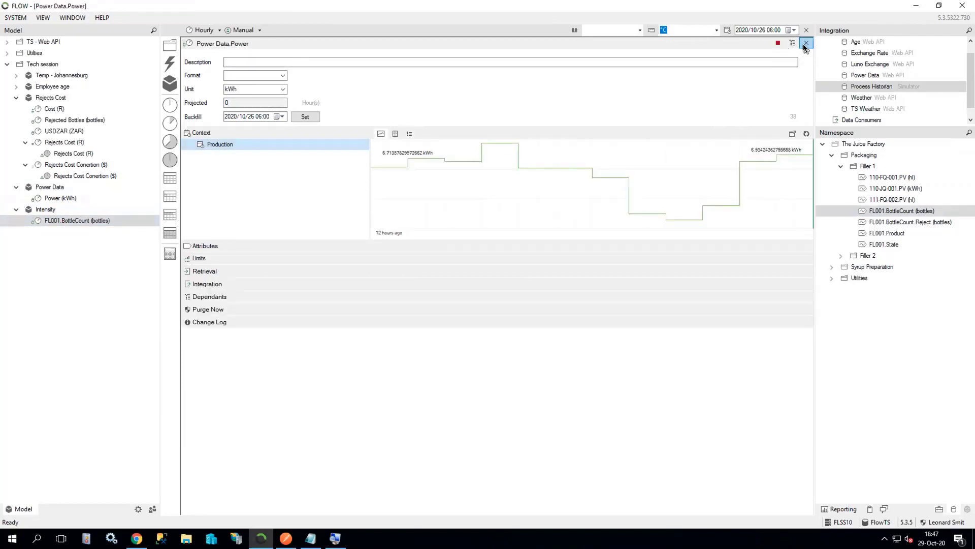
click(806, 43)
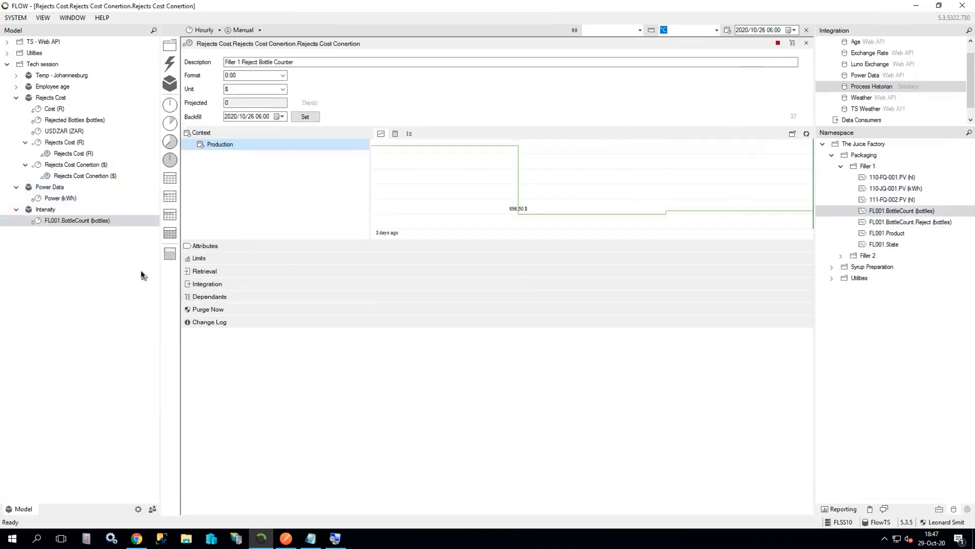
- Create a calculated measure named Intensity from FL001.BottleCount under the Intensity metric and open it for editing
click(117, 277)
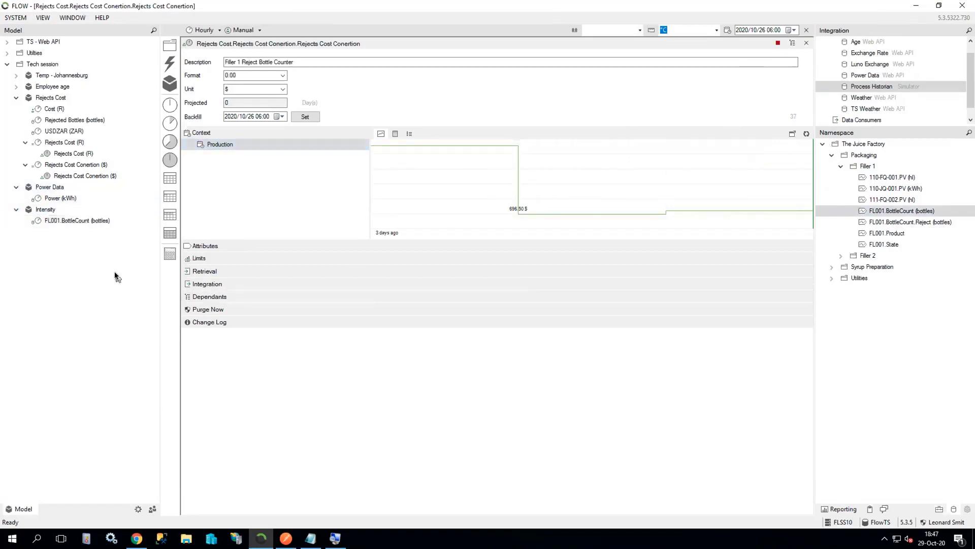
drag(57, 224, 171, 254)
click(81, 266)
click(61, 232)
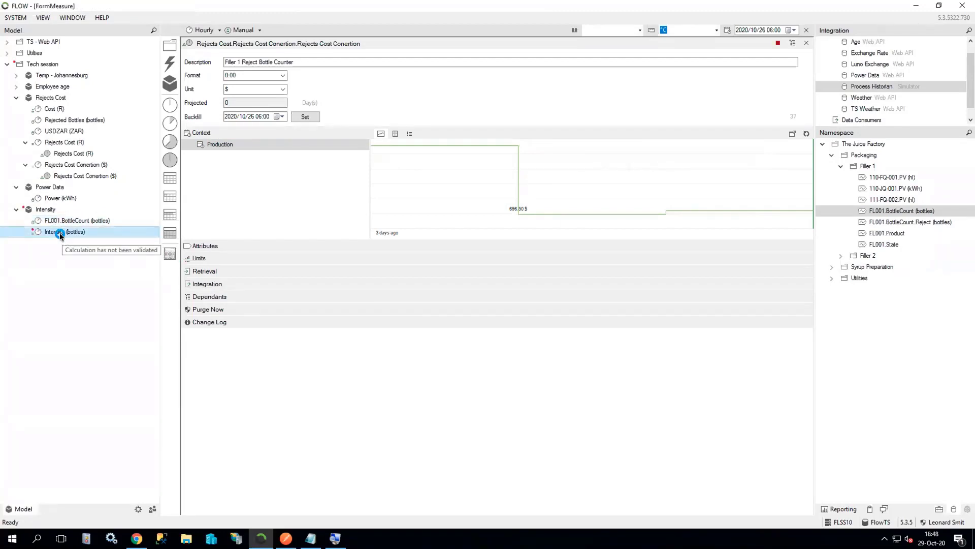
- Add Power Data.Power to the Intensity calculation, set the formula to Power Data.Power.Value / Intensity.FL001.BottleCount.Value, and validate it
click(214, 273)
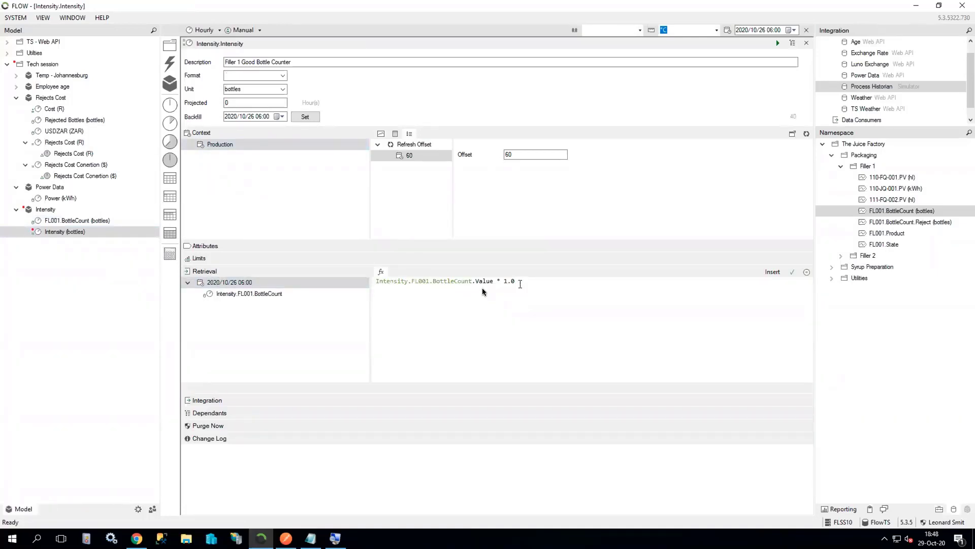
drag(67, 197, 224, 285)
drag(516, 281, 364, 281)
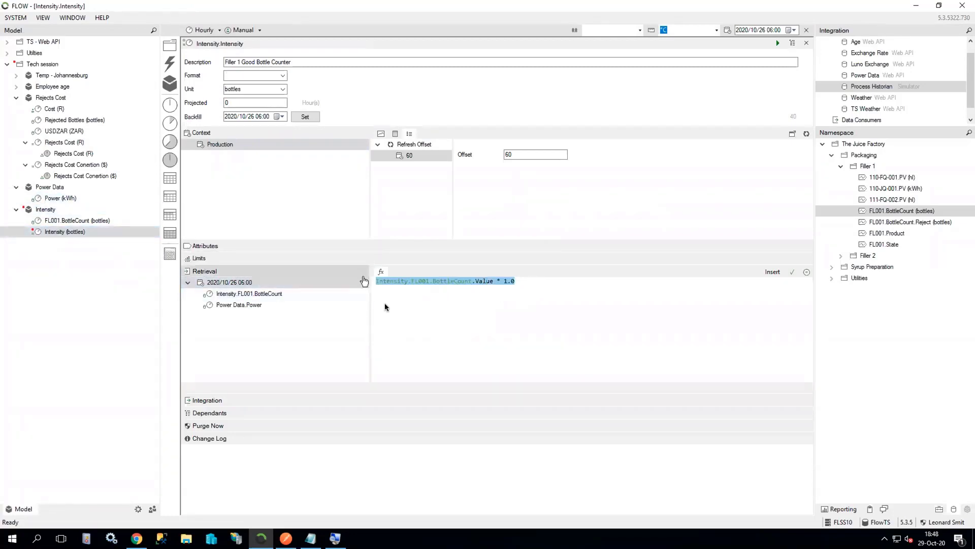
drag(252, 305, 455, 355)
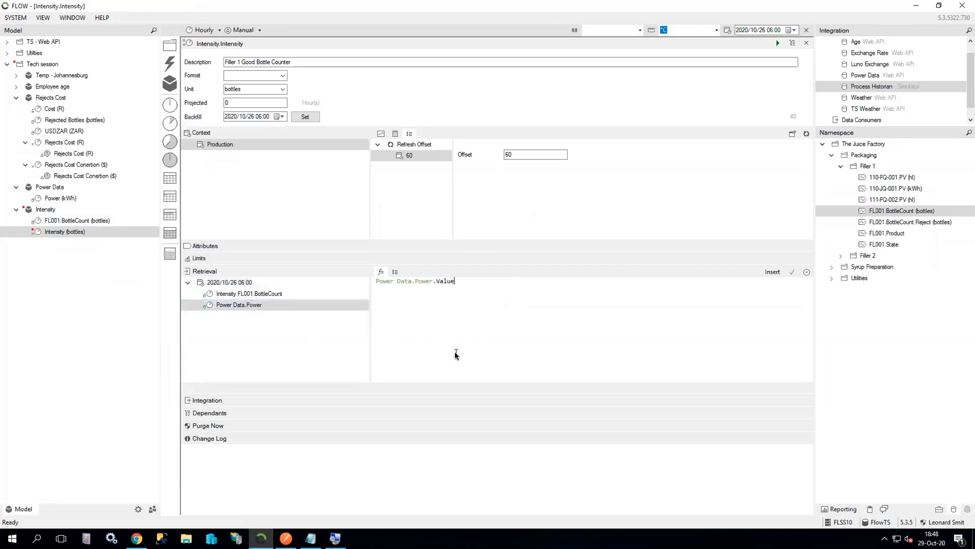
text(/)
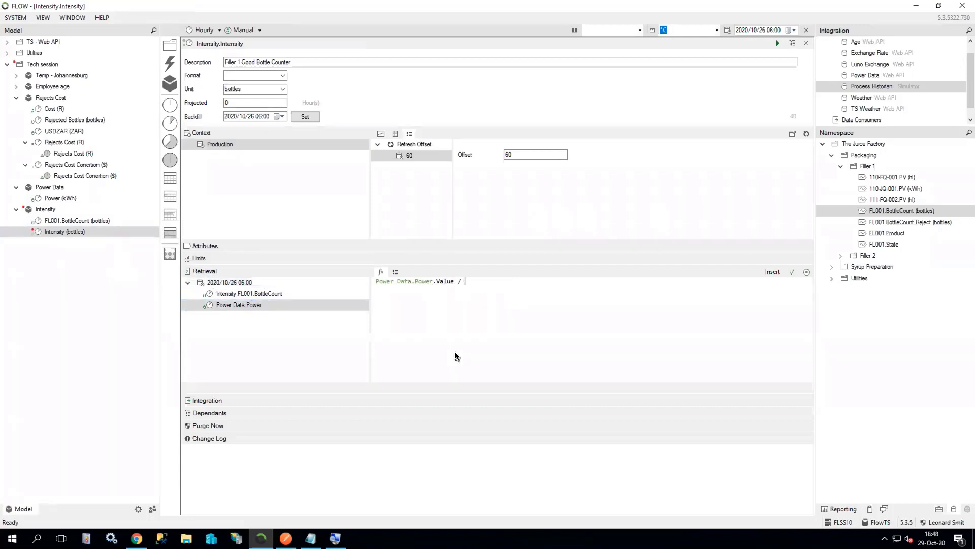
double_click(288, 299)
click(792, 272)
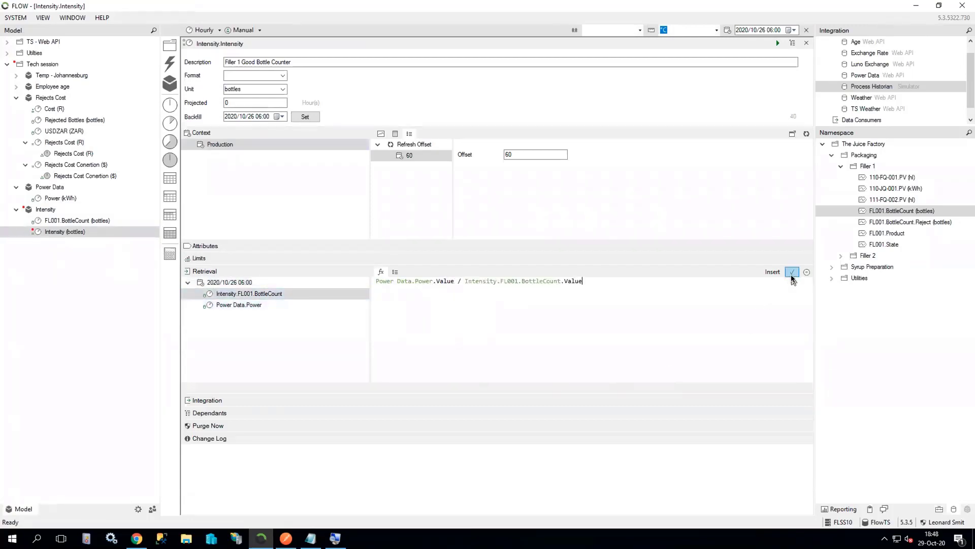
- Set the Intensity measure's unit to kw/piece, deploy it and refresh its trend chart, closing all open editors when done
double_click(242, 89)
click(778, 42)
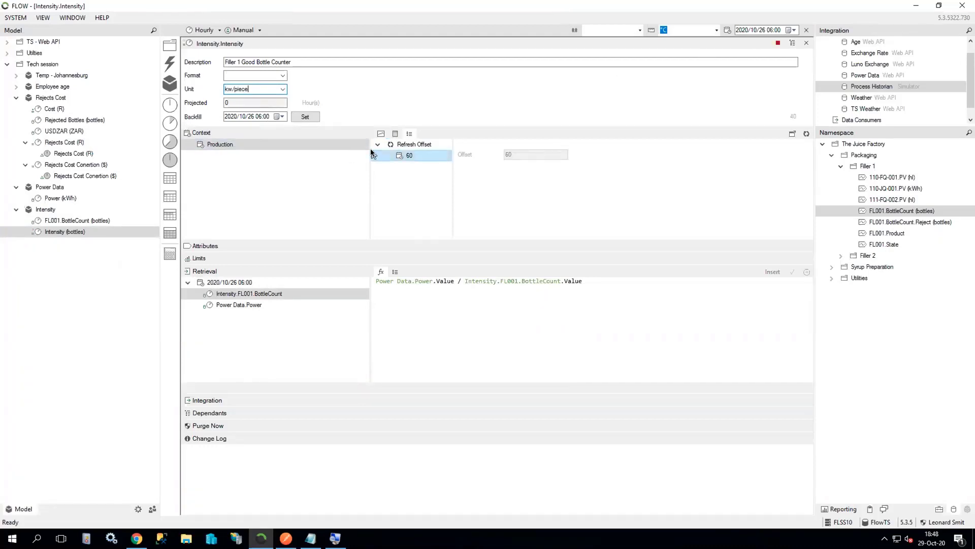
click(381, 133)
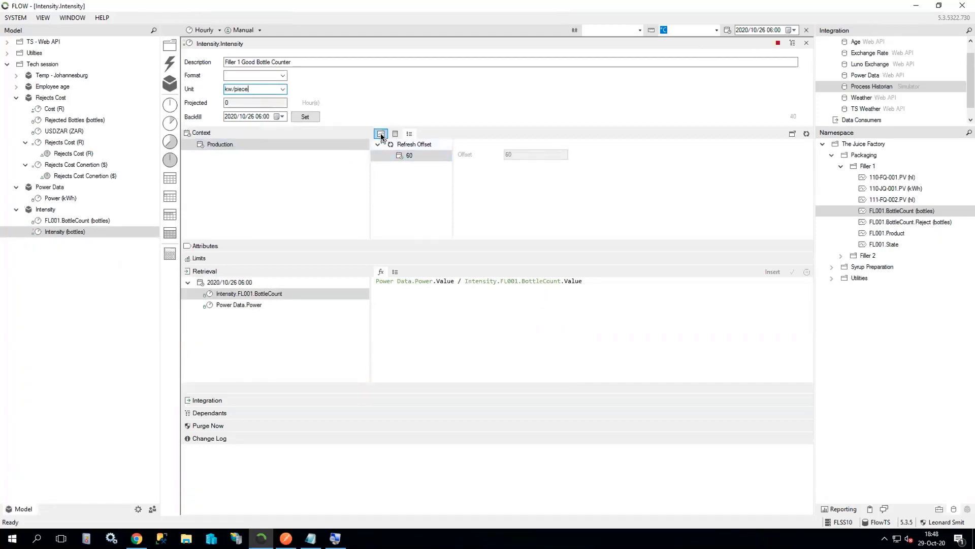
click(807, 133)
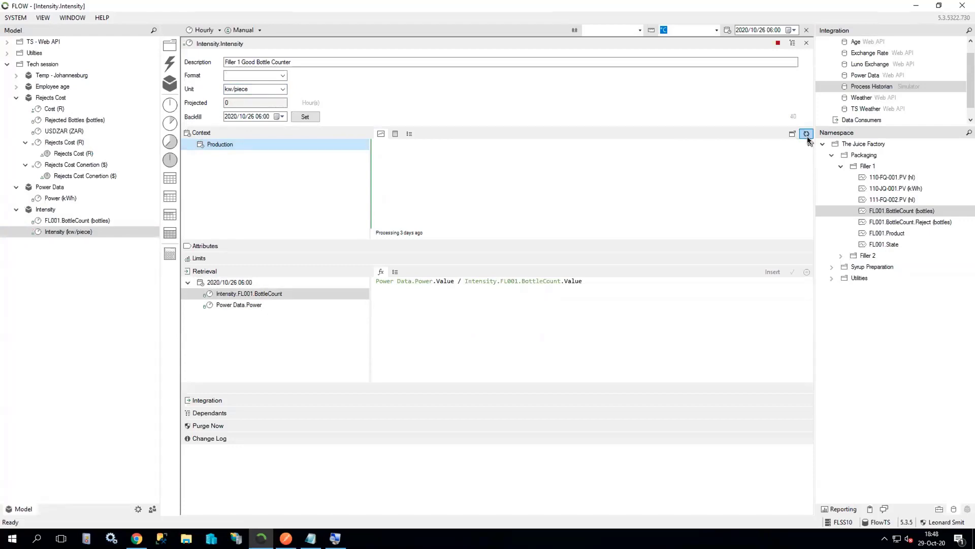
click(807, 134)
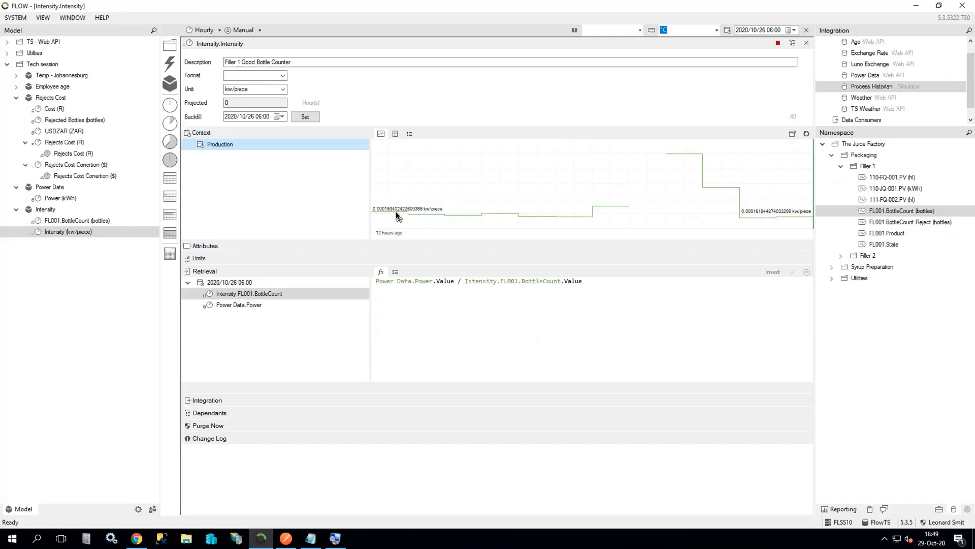
click(806, 44)
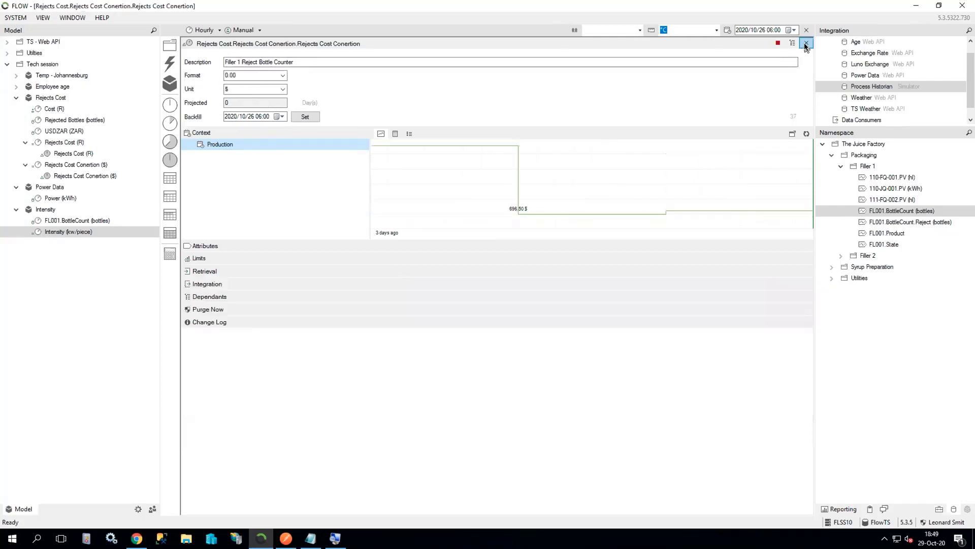
click(806, 45)
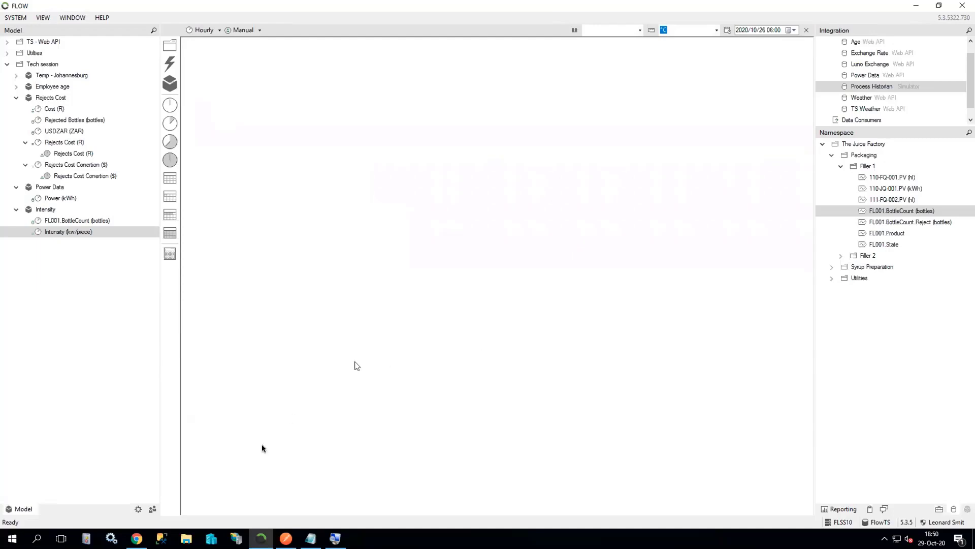
click(138, 539)
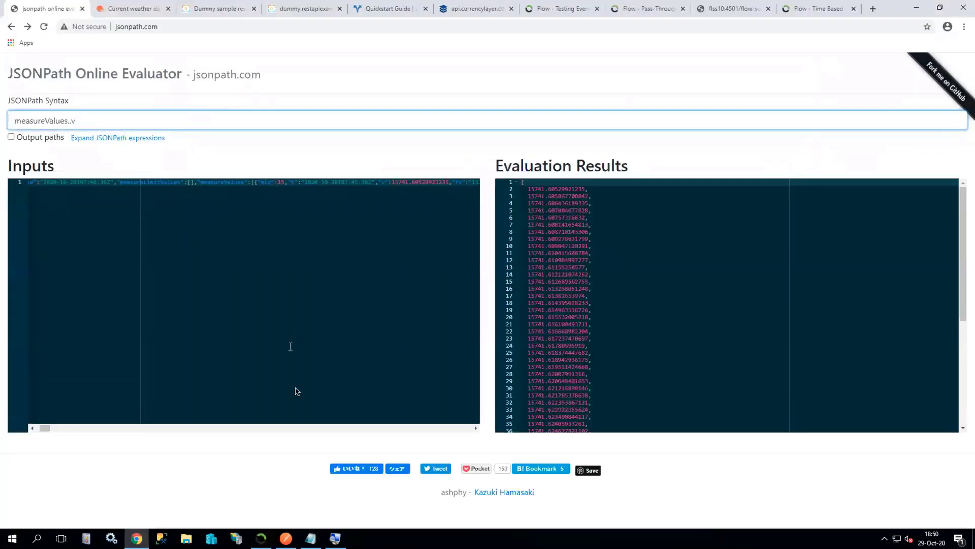
click(312, 540)
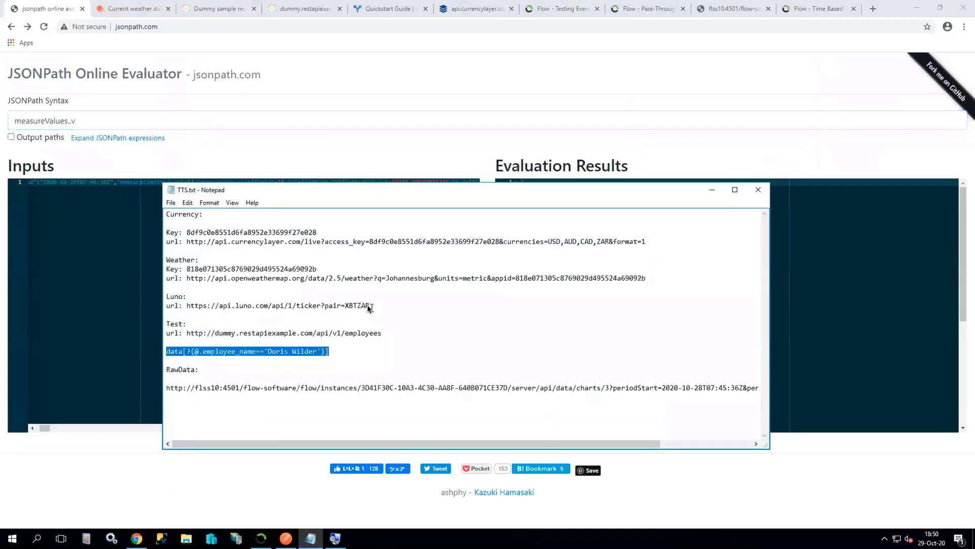
drag(370, 305, 192, 307)
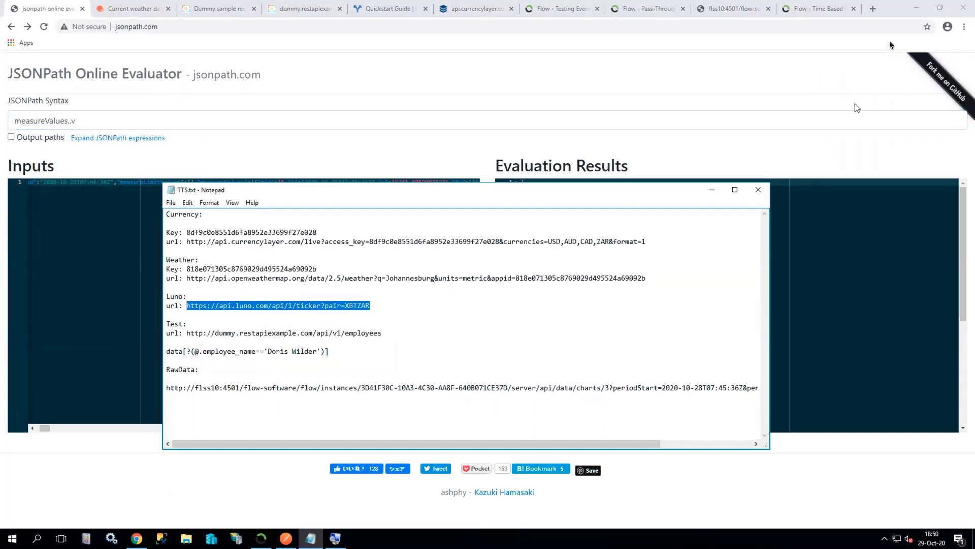
click(873, 9)
click(617, 27)
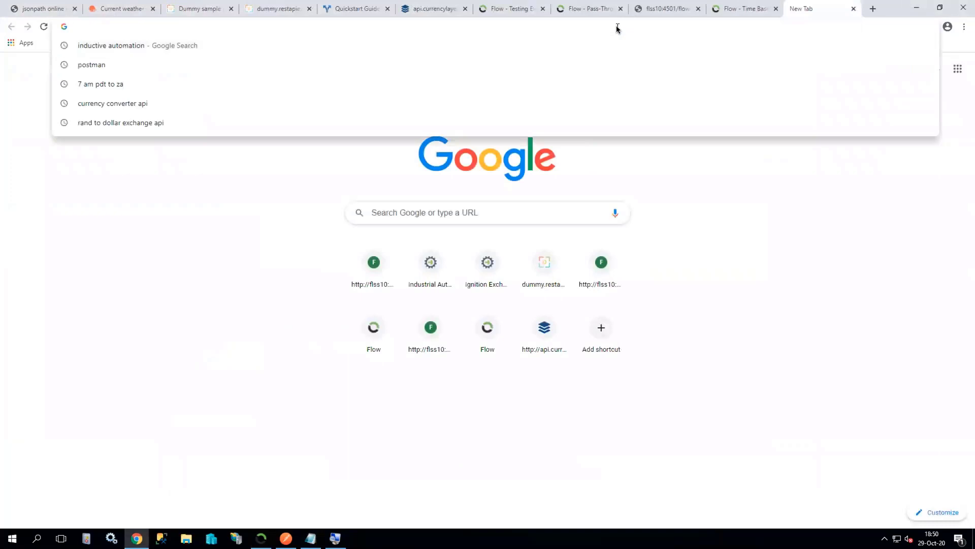
text(https://api.luno.com/api/1/ticker?pair=XBTZAR)
key(Return)
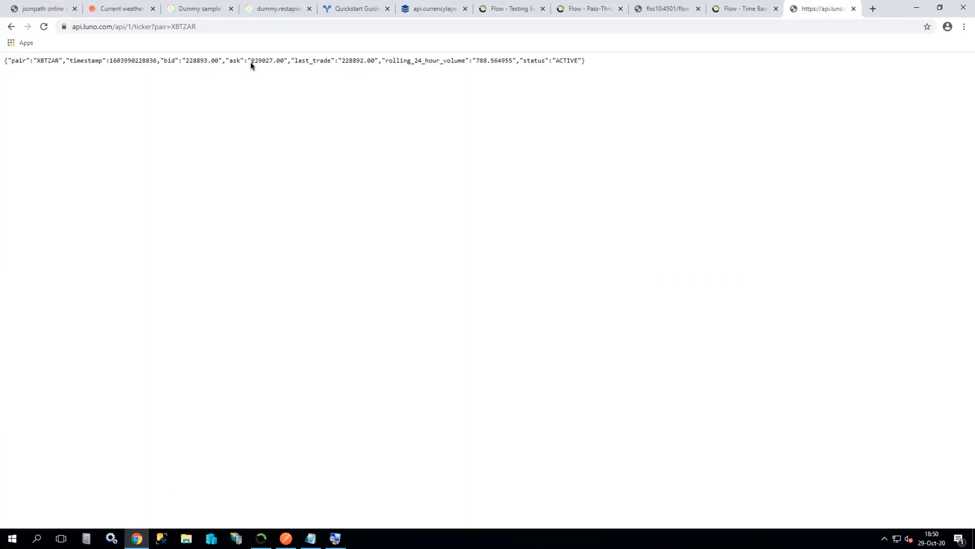
- Copy the full Luno JSON response and replace the JSONPath Online Evaluator's input with it
drag(282, 62, 250, 61)
drag(588, 62, 5, 63)
key(ctrl+c)
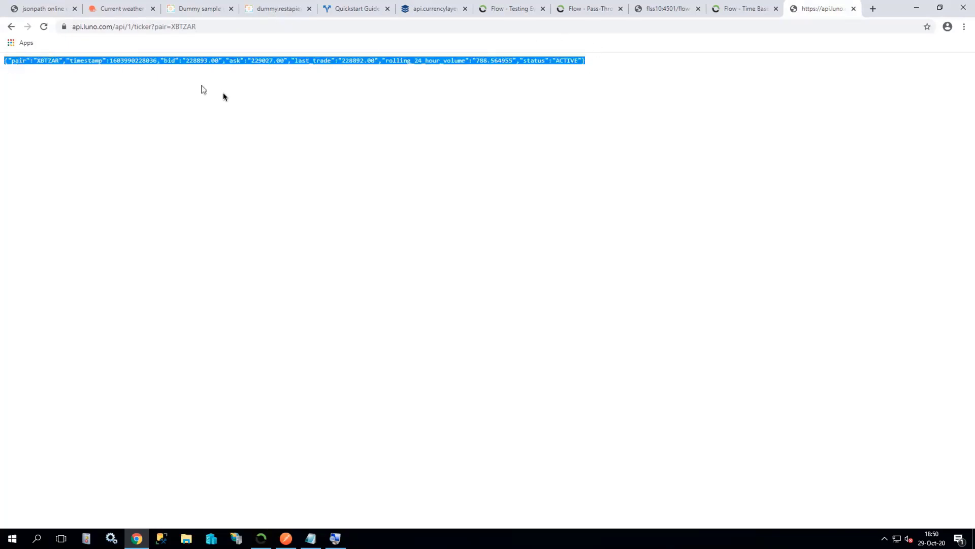
click(41, 9)
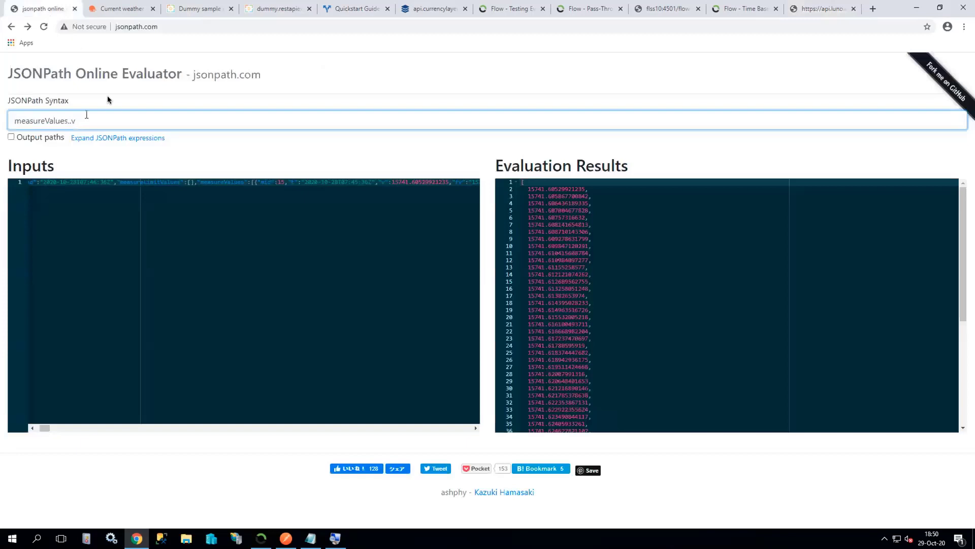
click(129, 210)
key(ctrl+a)
key(Delete)
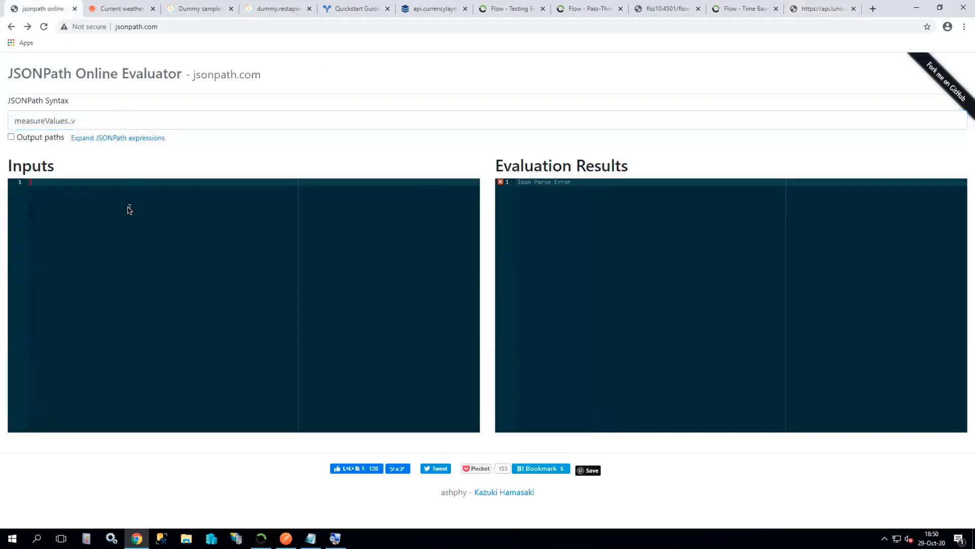
key(ctrl+v)
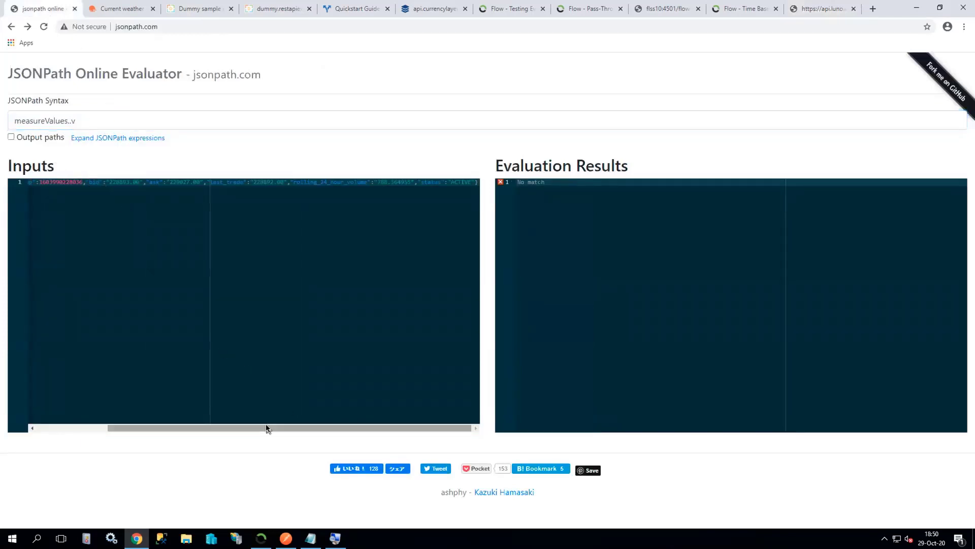
- Replace the JSONPath expression with $.ask to extract the ask price from the Luno response
drag(266, 427, 163, 416)
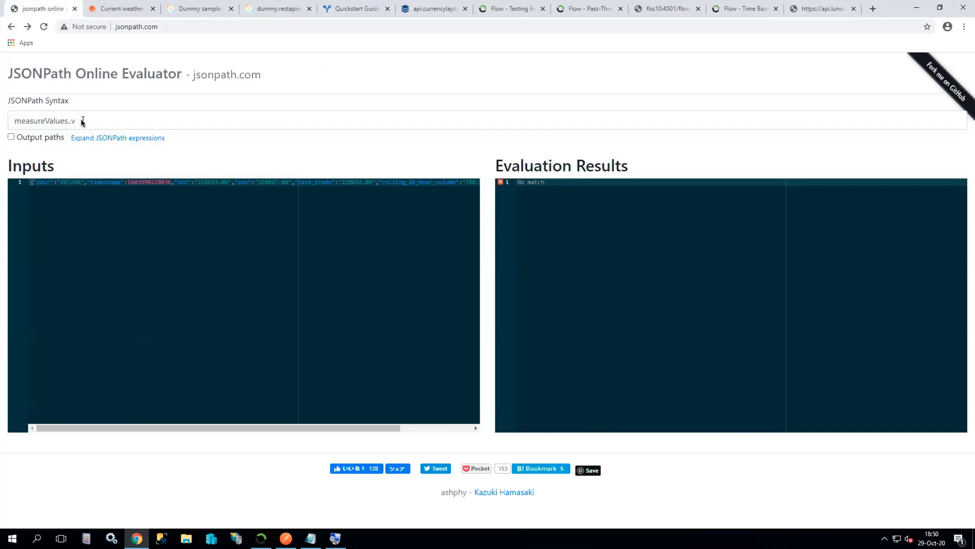
drag(82, 122, 16, 123)
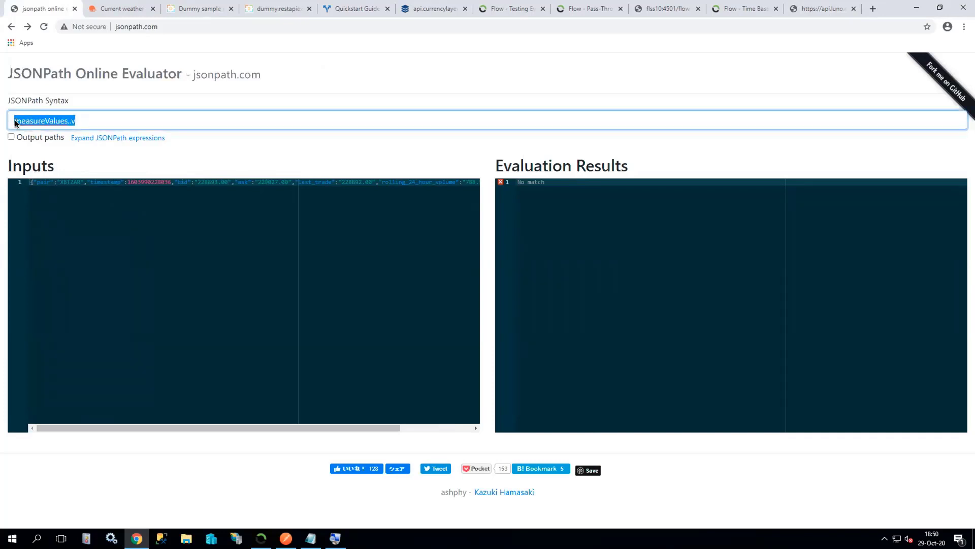
text($)
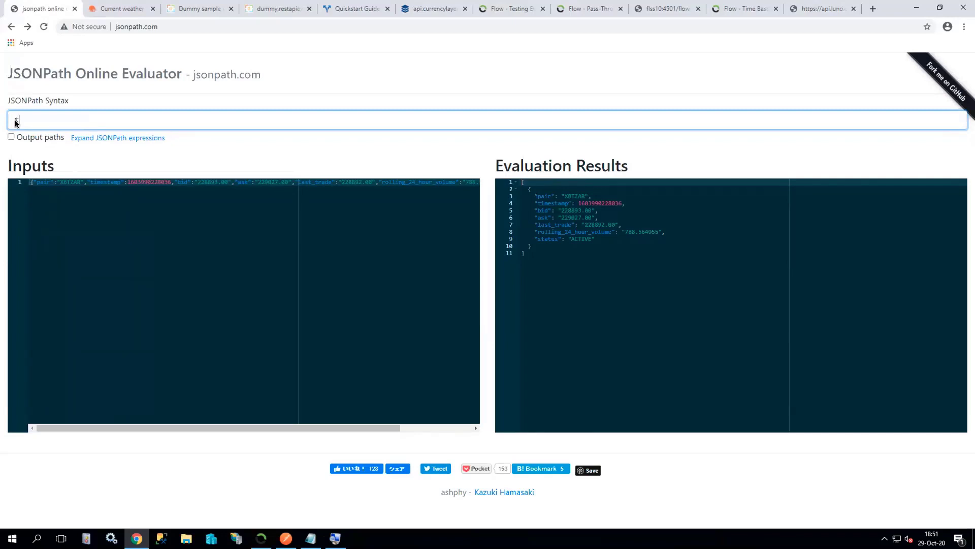
text(.as)
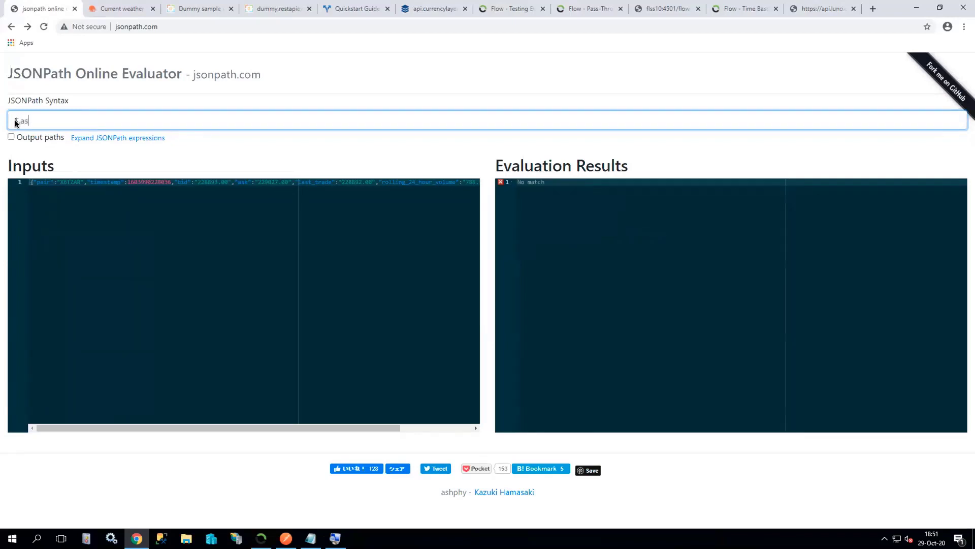
text(k)
- Switch to Flow and review the connection settings of the Luno Exchange data source, leaving them unsaved
click(264, 541)
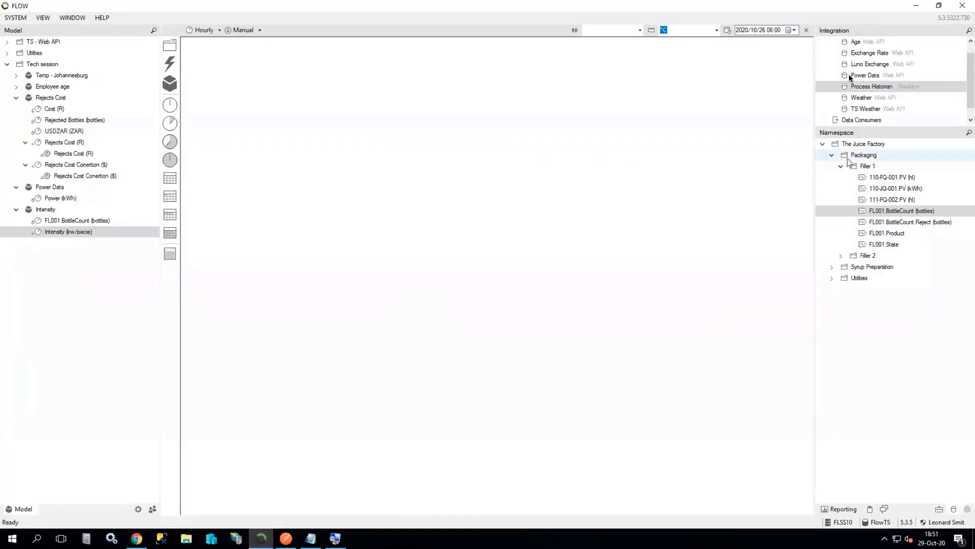
scroll(947, 61, up, 1)
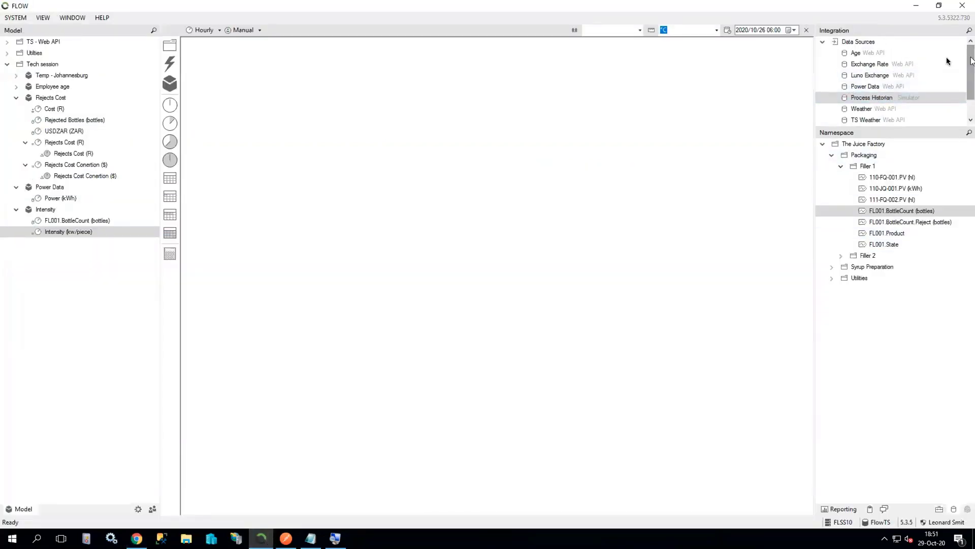
click(858, 74)
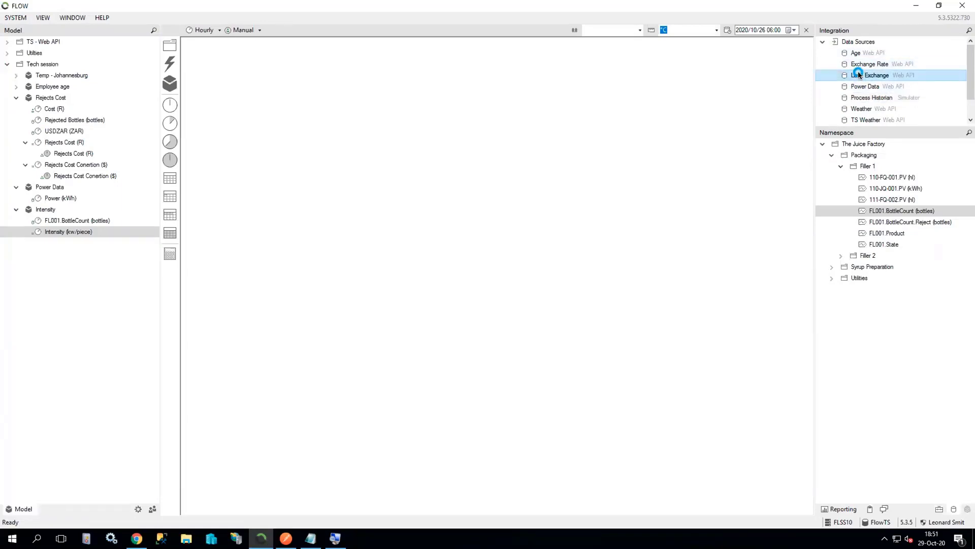
right_click(859, 75)
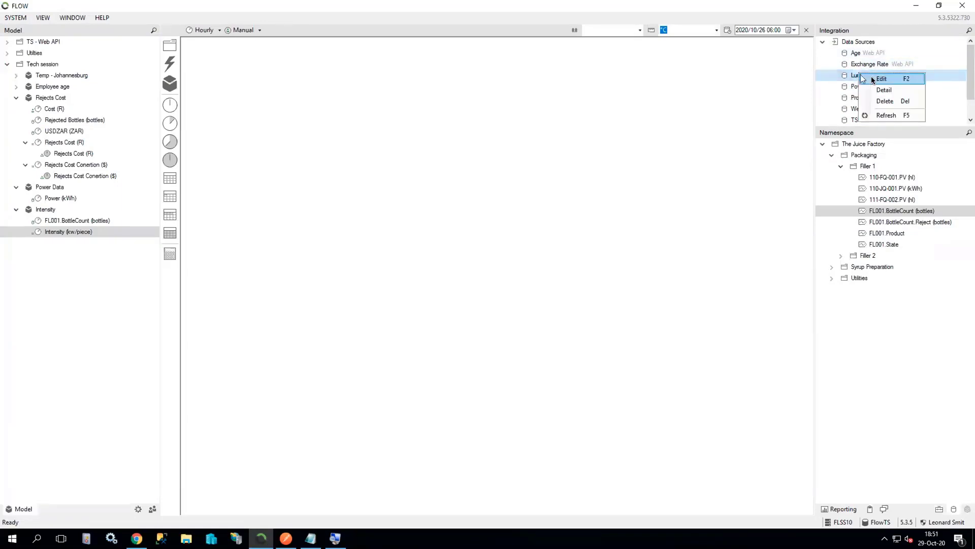
click(870, 77)
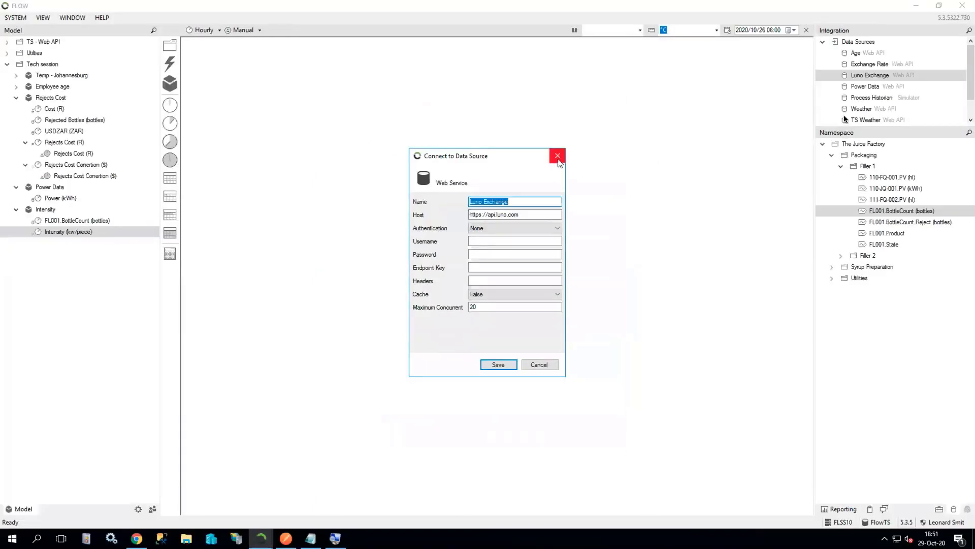
click(618, 104)
- Load the Luno Exchange namespace and inspect the retrieval settings of the Ask (ZAR) tag under Ticker, closing its editor when done
double_click(865, 79)
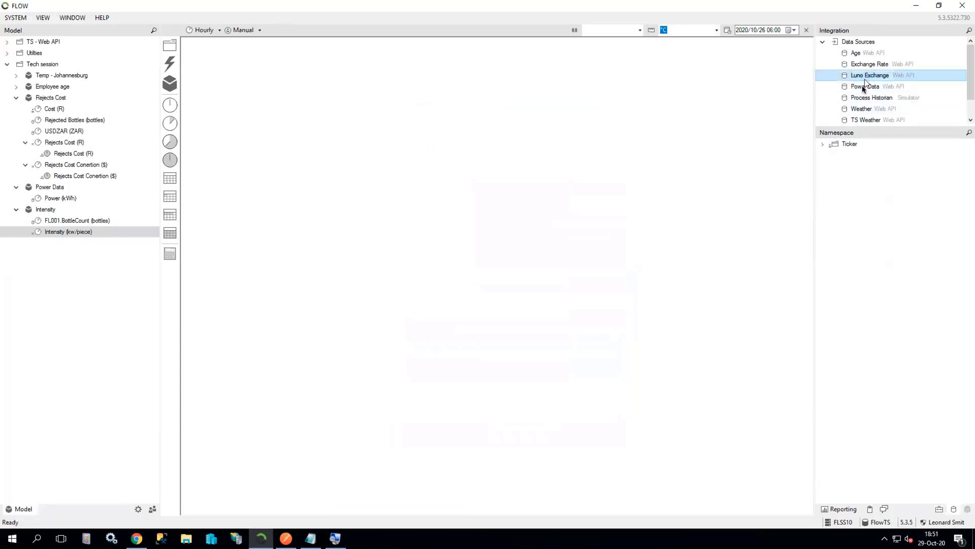
click(823, 144)
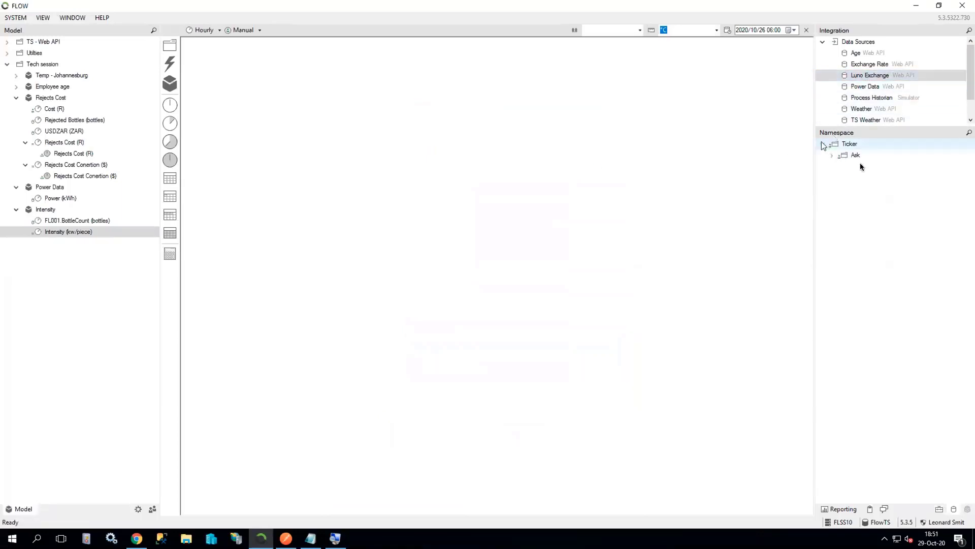
click(832, 155)
click(861, 166)
double_click(876, 169)
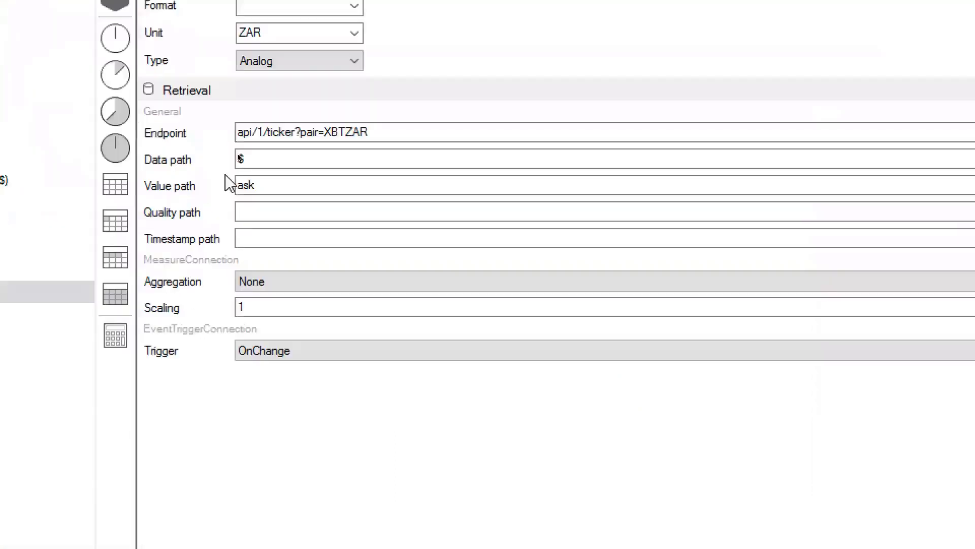
click(232, 165)
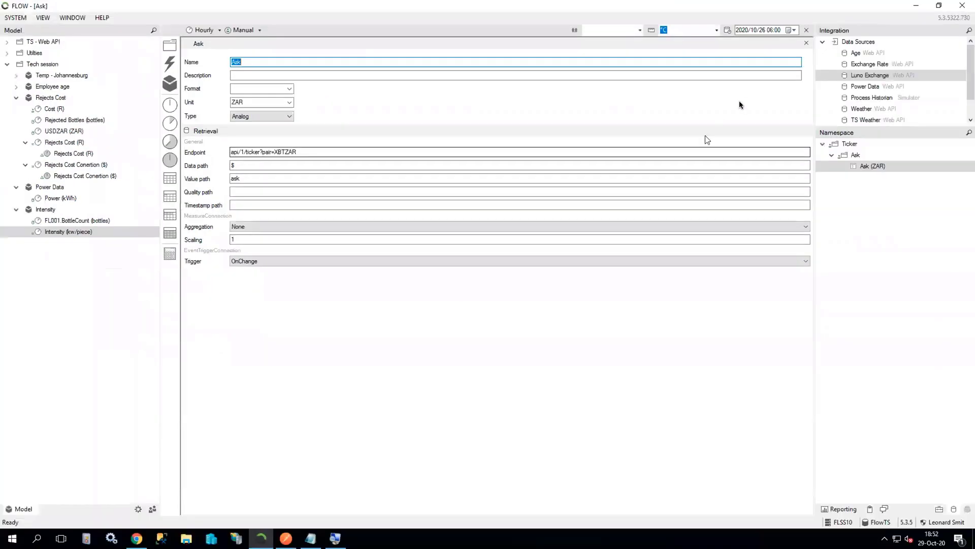
click(806, 42)
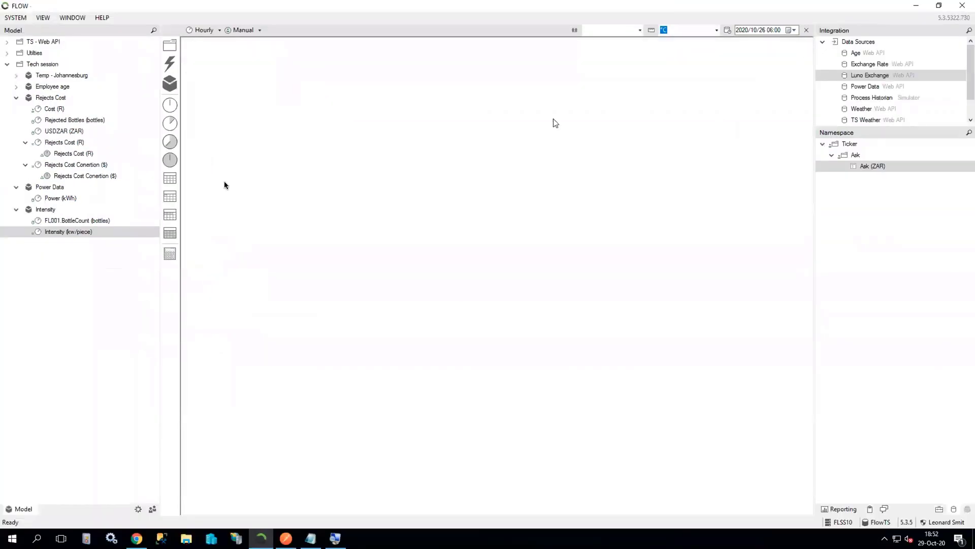
- Collapse the expanded metrics under Tech session and add a new metric there named Bitcoin
click(16, 98)
click(16, 108)
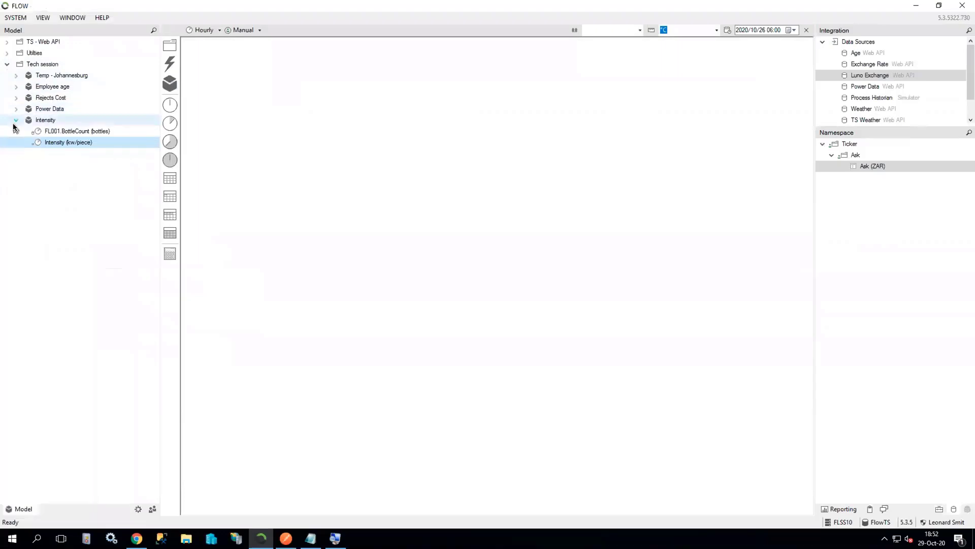
click(16, 120)
click(44, 65)
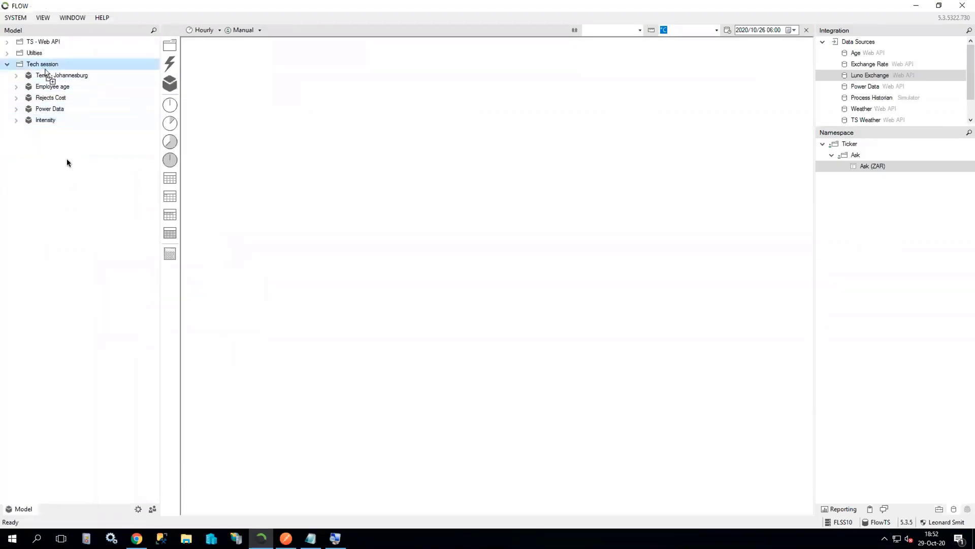
drag(67, 163, 73, 187)
text(Bitcoin)
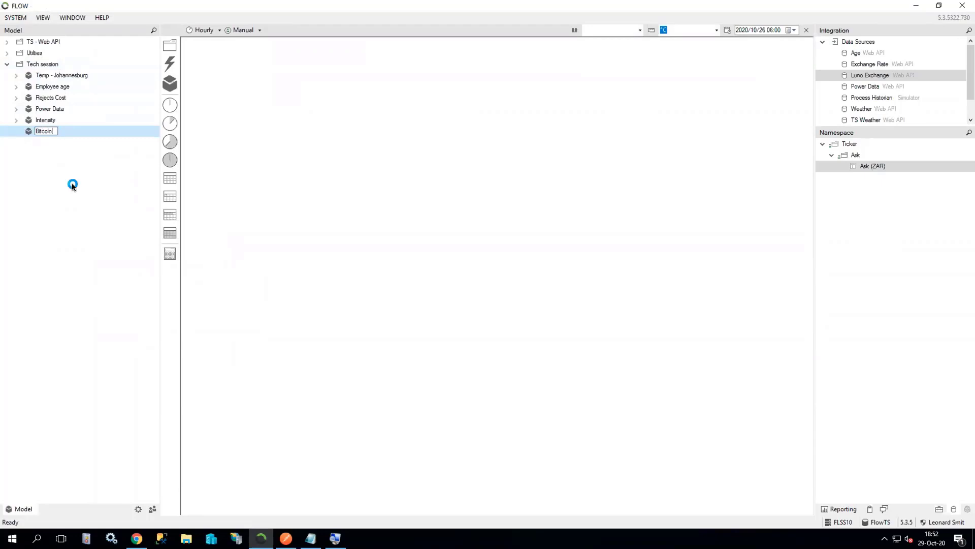
key(Return)
- Add the Luno Ask (ZAR) tag to the Bitcoin metric and deploy it, closing its editor after checking the chart
click(861, 170)
drag(860, 172, 51, 139)
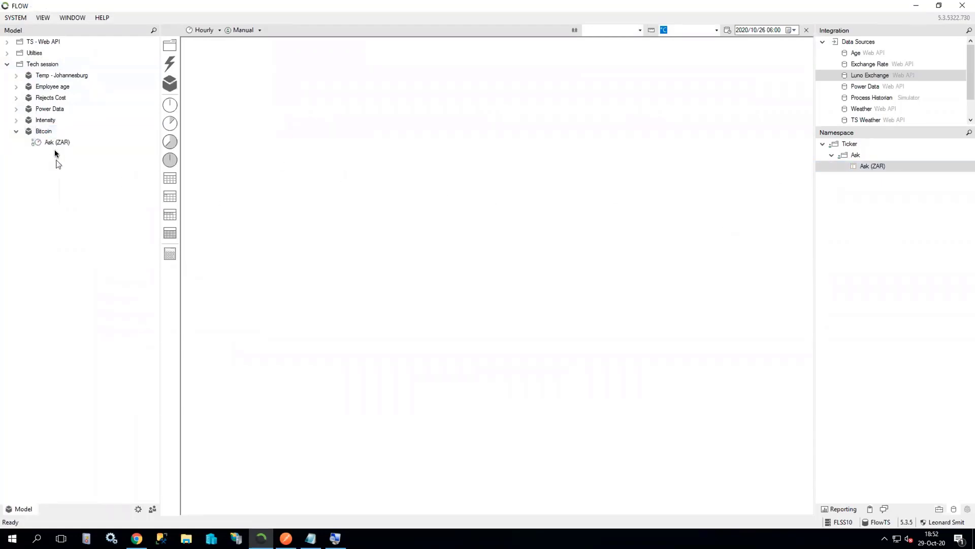
right_click(53, 146)
click(74, 150)
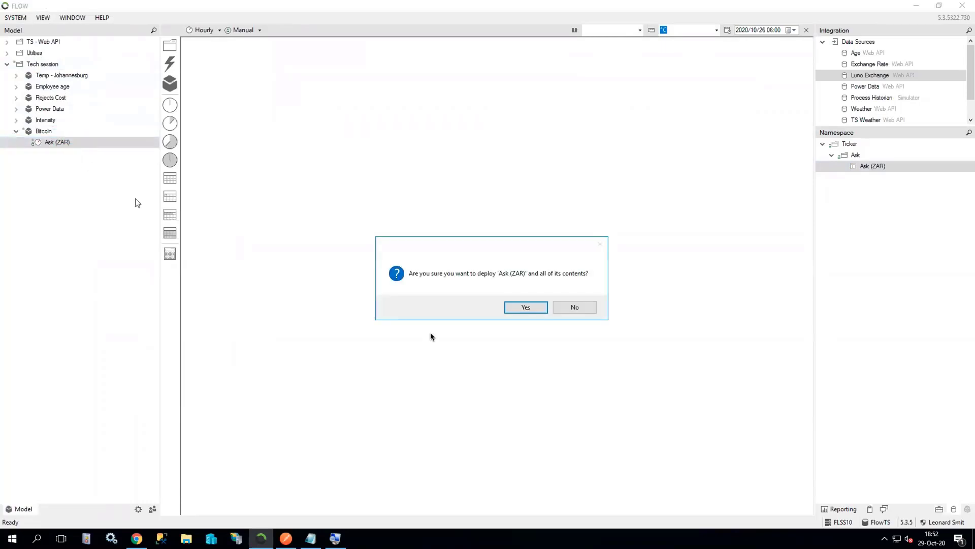
click(525, 308)
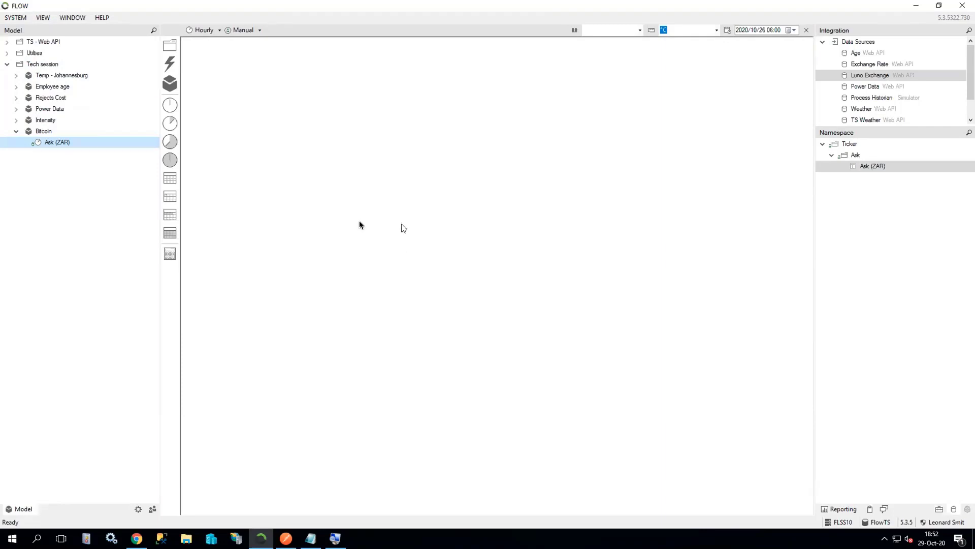
double_click(54, 144)
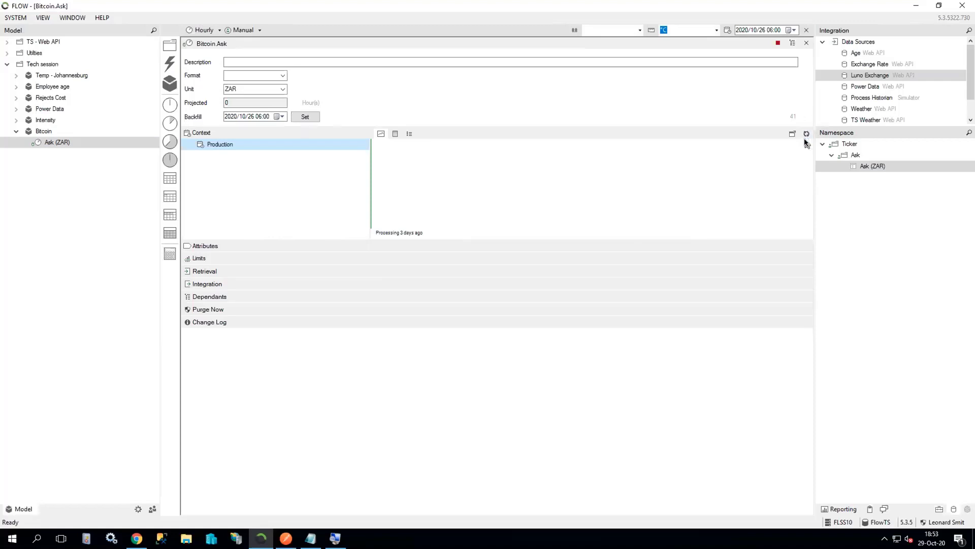
click(806, 44)
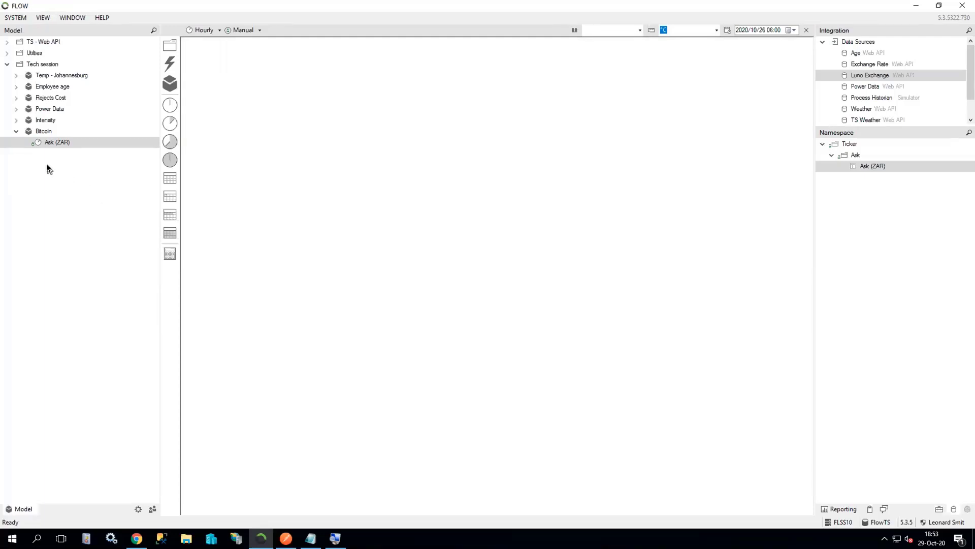
- Create a calculated measure from Ask (ZAR) in the Bitcoin metric and open its retrieval calculation
click(57, 143)
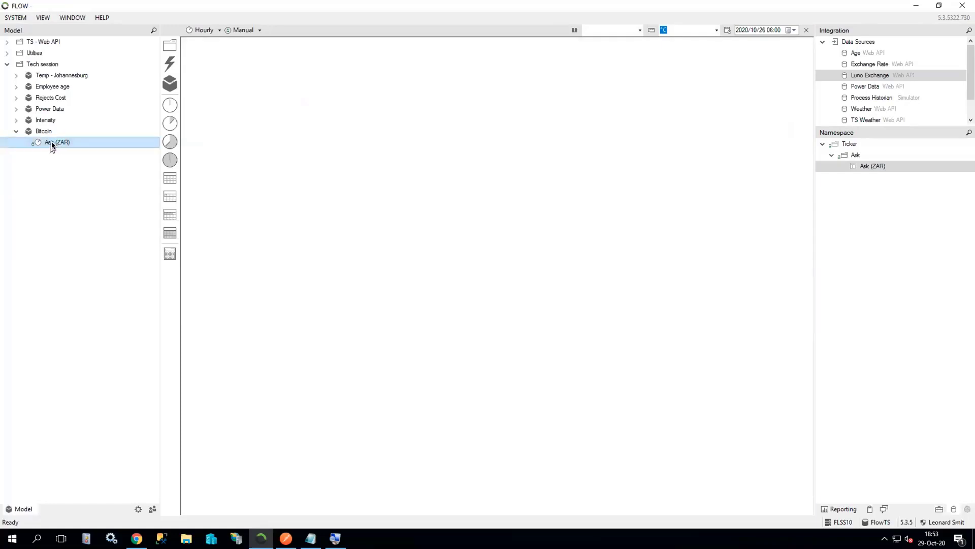
click(170, 254)
click(133, 251)
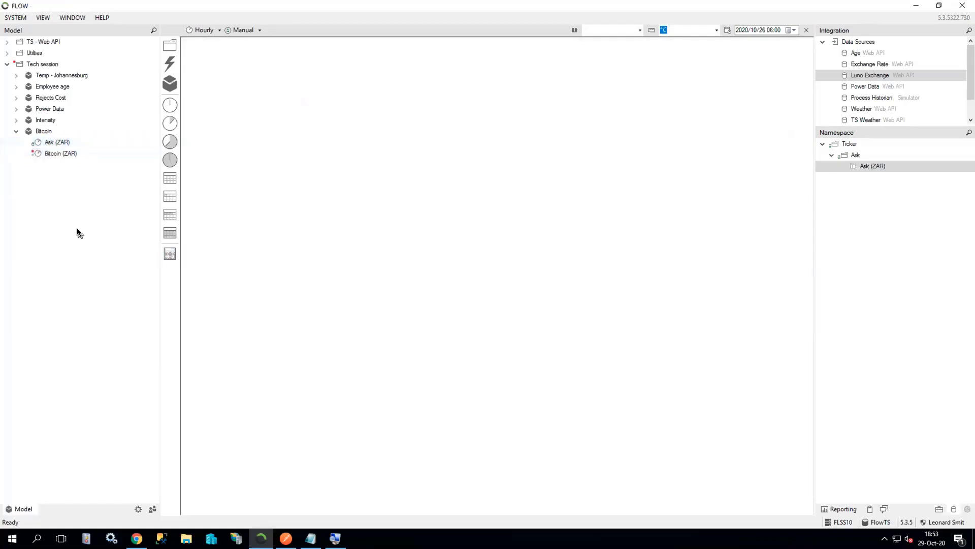
double_click(49, 154)
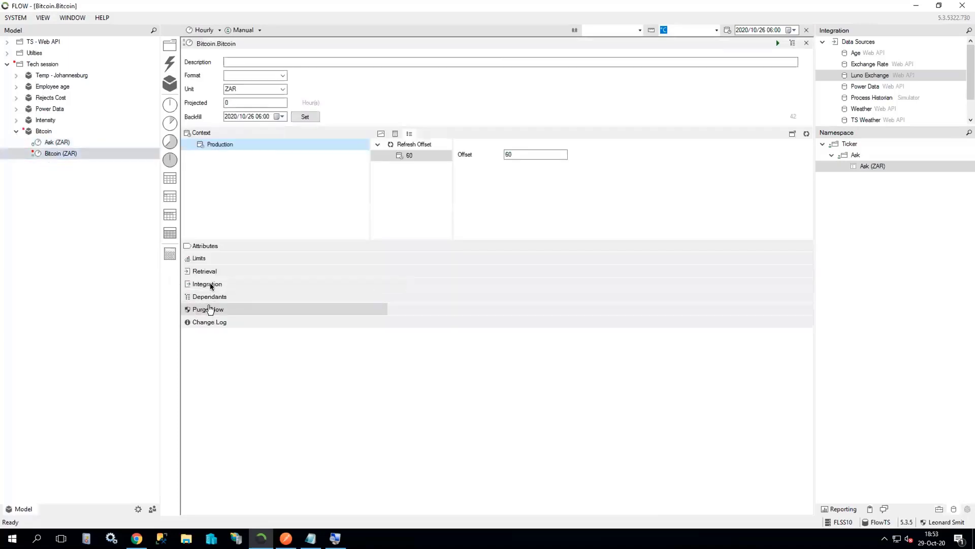
click(209, 272)
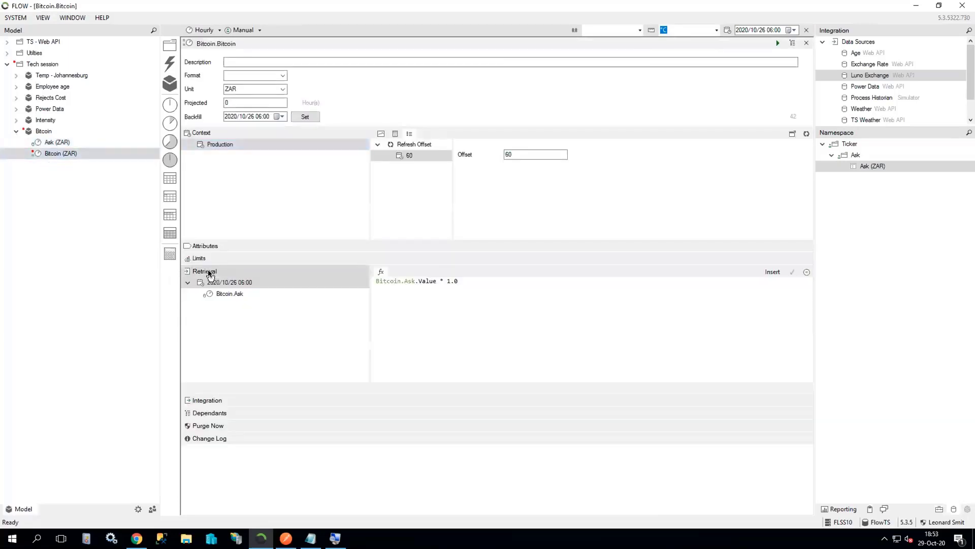
- Set the Bitcoin.Ask dependant to Previous range with a relative start of -18 and a relative end of 0
click(228, 294)
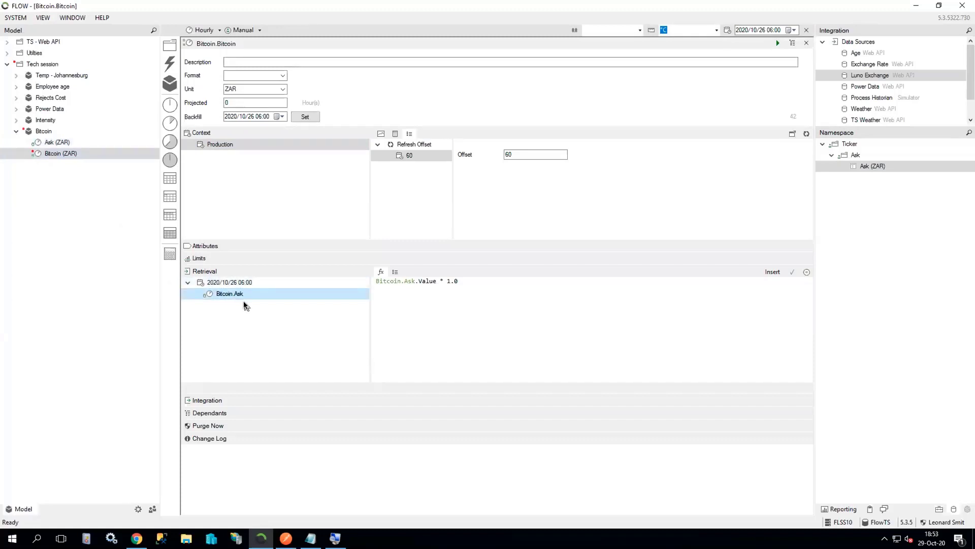
click(395, 273)
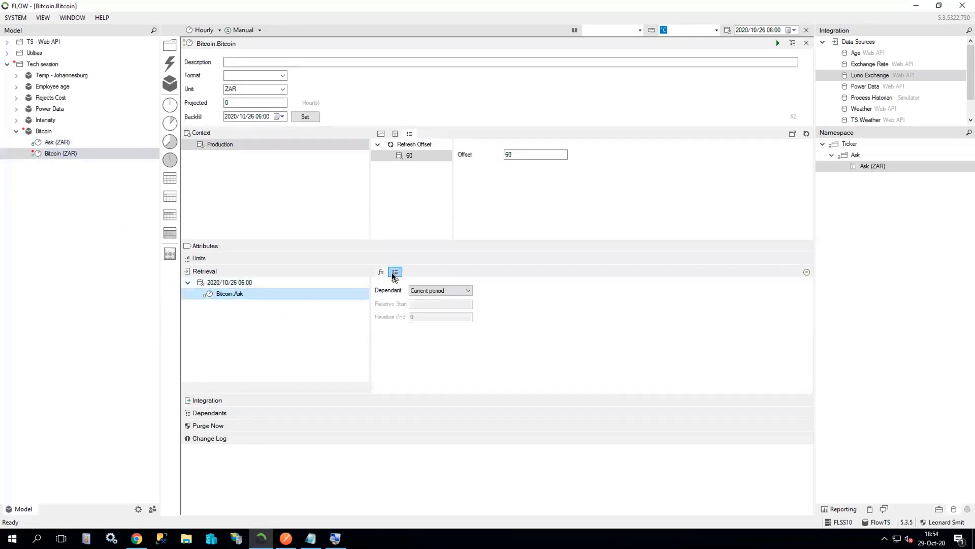
click(429, 291)
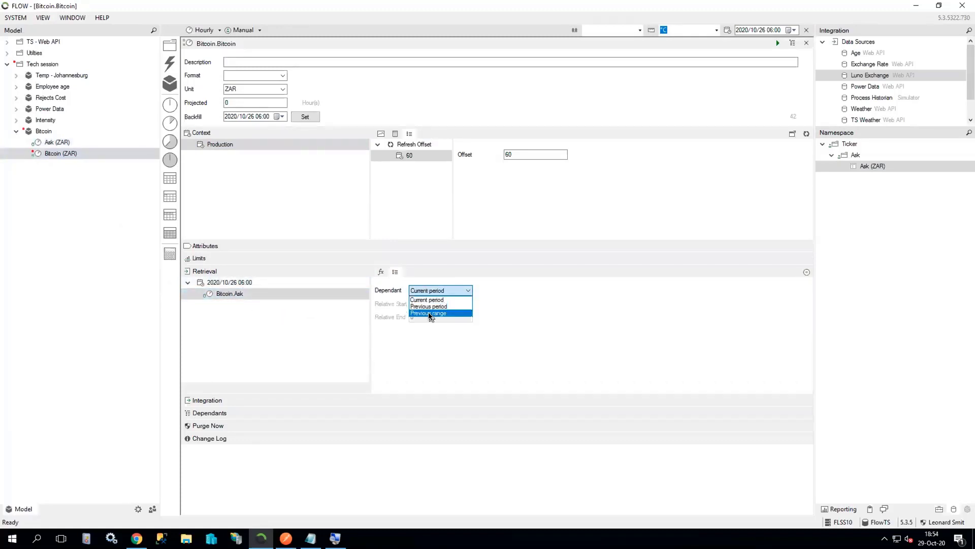
click(430, 313)
click(430, 304)
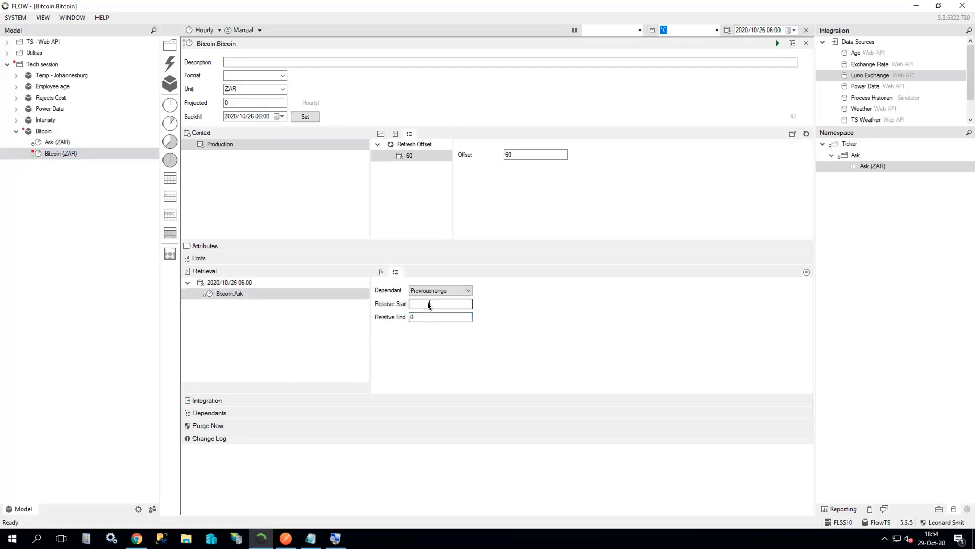
text(-18)
click(428, 318)
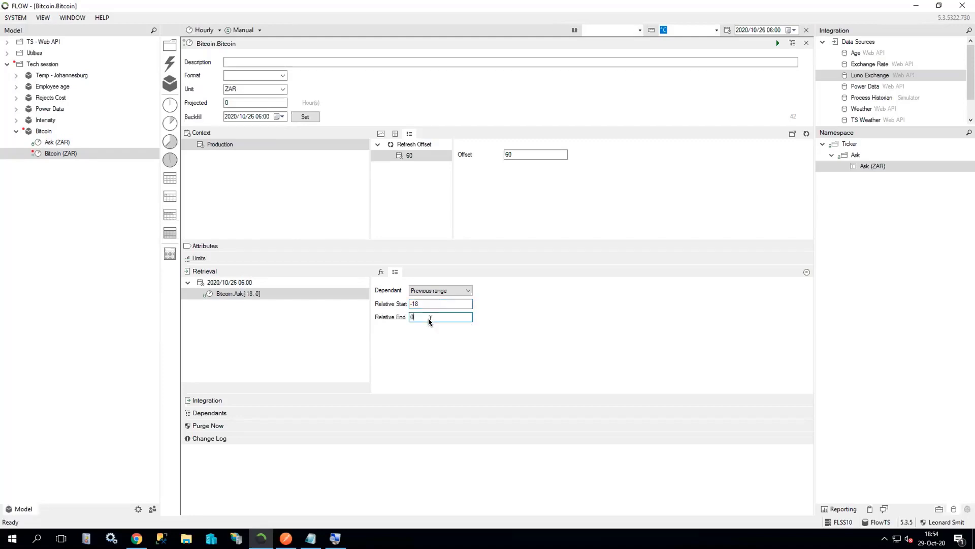
- Replace the calculation with Bitcoin.Ask[-18, 0].Values.Average(), apply it and deploy the measure
click(382, 272)
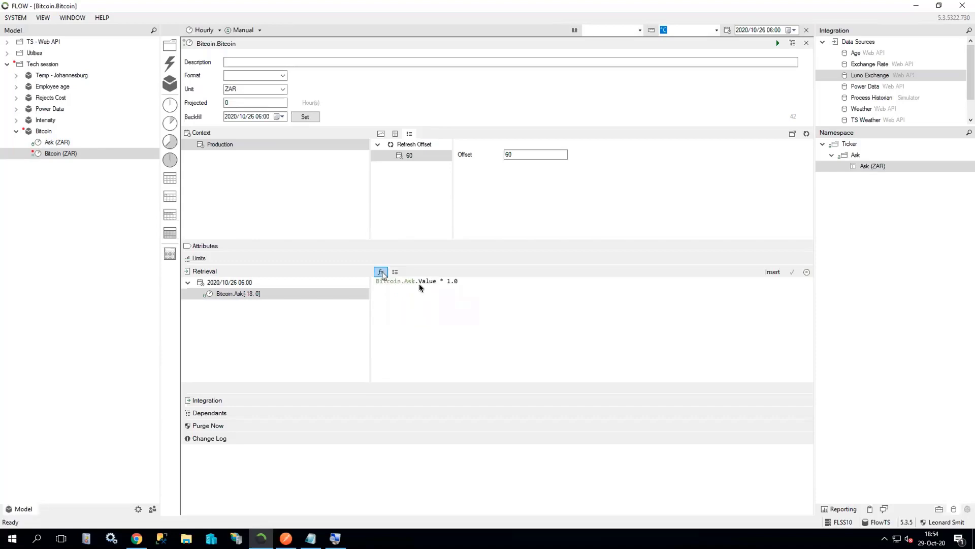
click(466, 282)
click(575, 307)
drag(458, 281, 372, 283)
key(Delete)
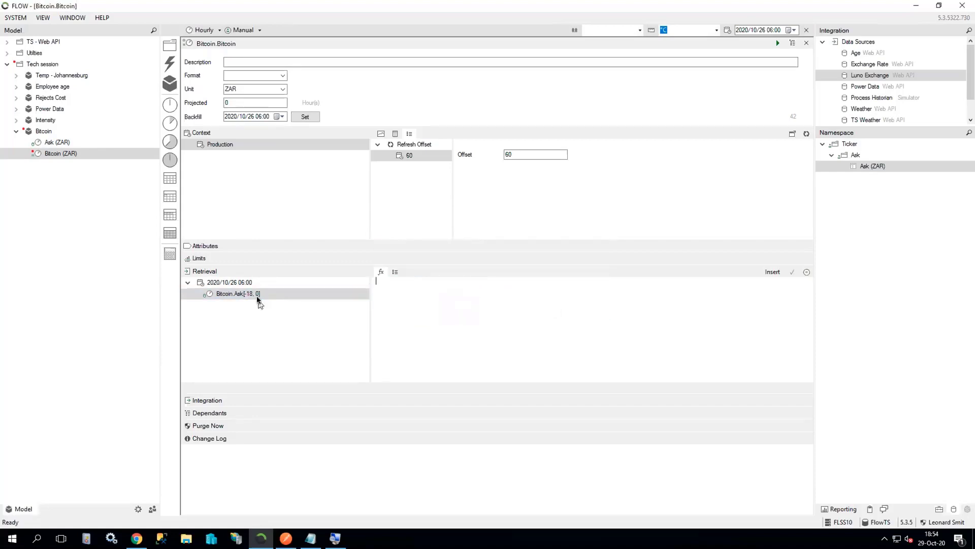
drag(257, 298, 428, 340)
text(.Average)
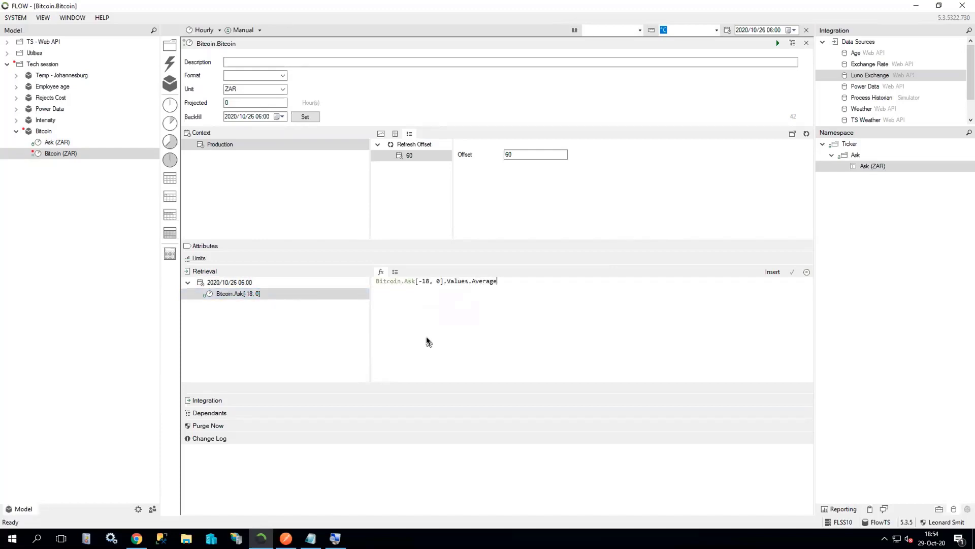
text(())
click(791, 273)
click(777, 43)
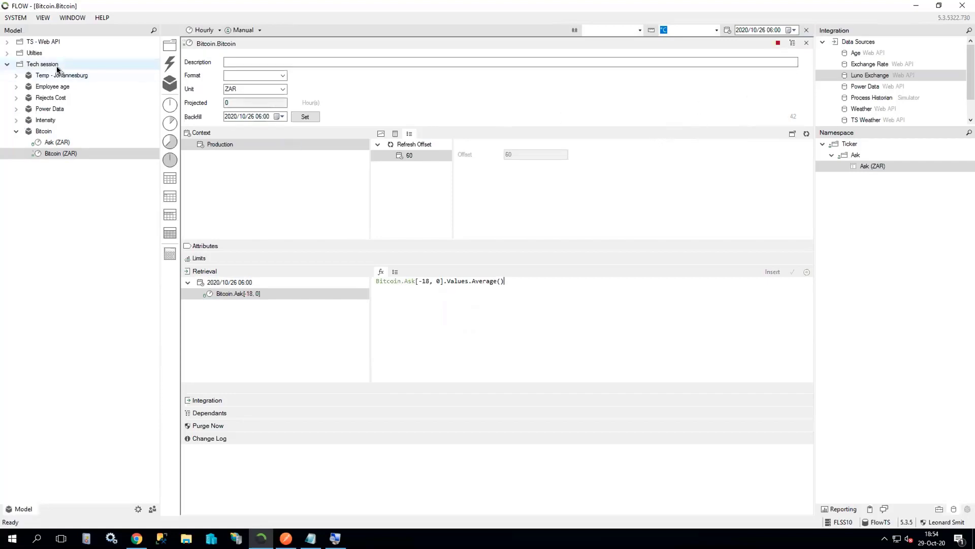
- Collapse Tech session and expand the Luno metric under TS - Web API, Cloud, including its 5 Minutely and Hourly Ask Price measures
click(6, 64)
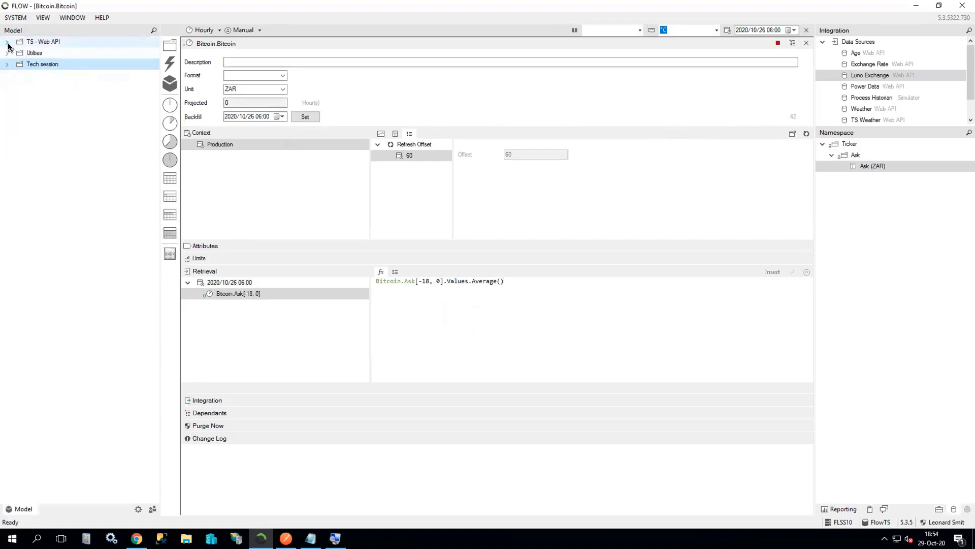
click(7, 43)
click(15, 53)
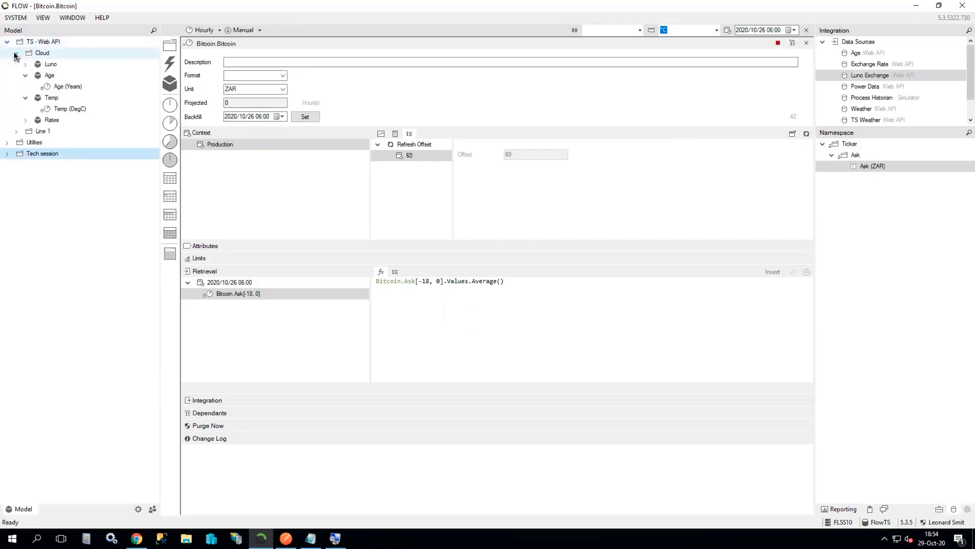
click(25, 64)
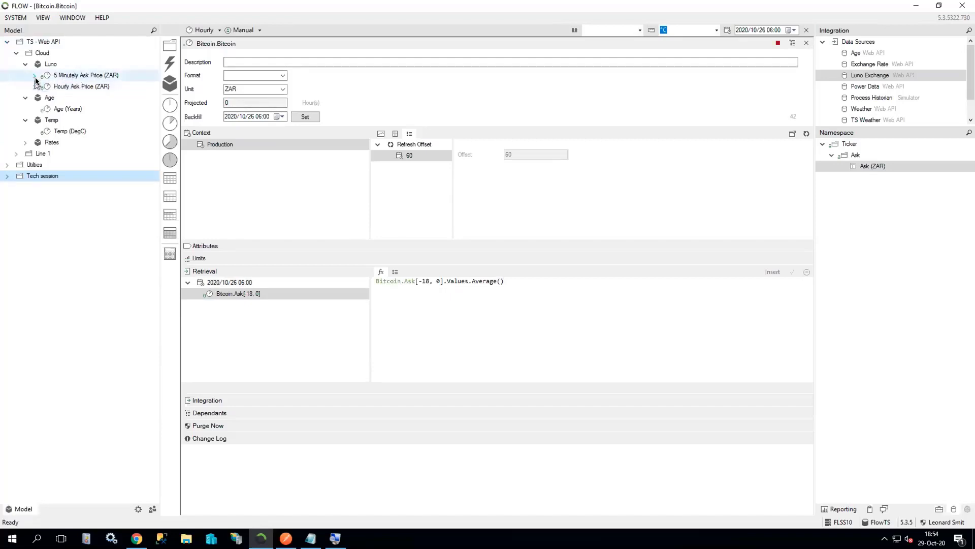
click(35, 76)
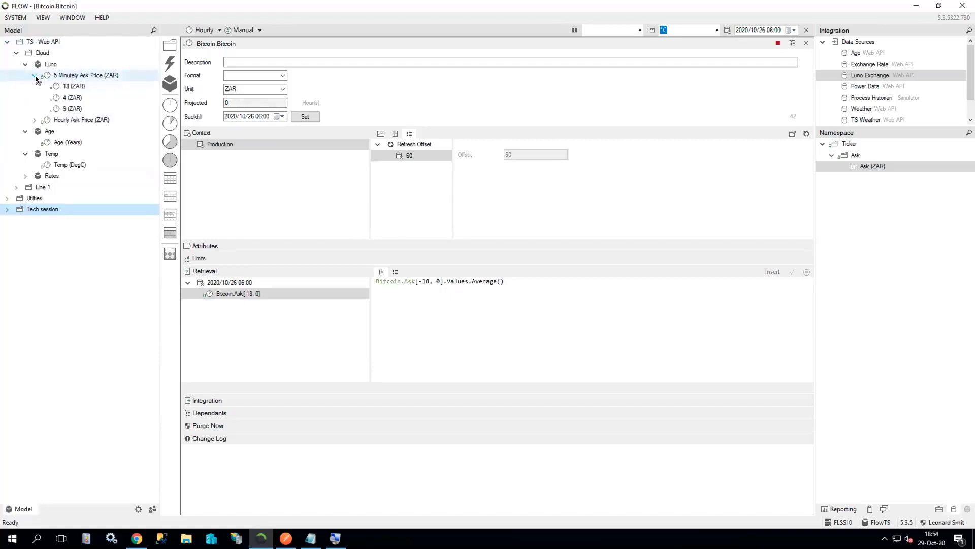
click(34, 120)
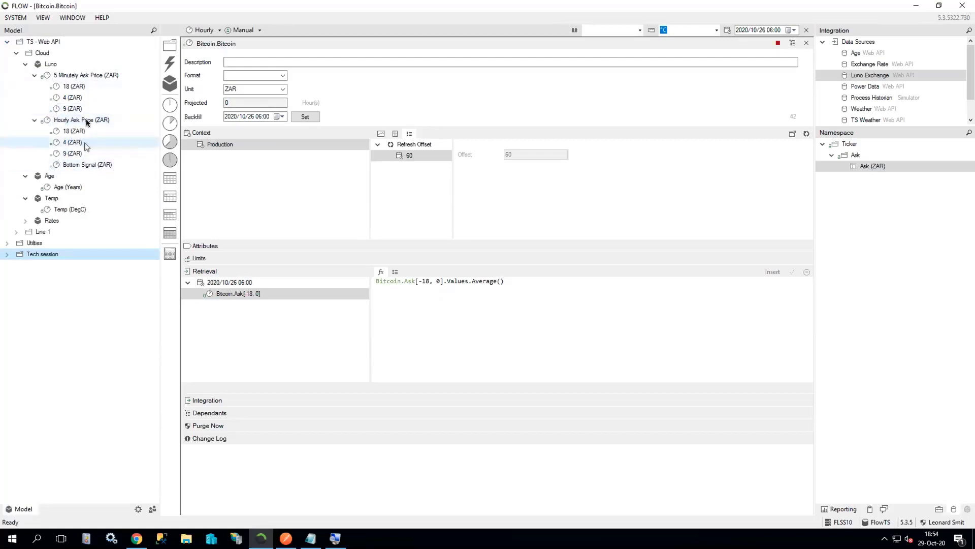
- Review the charts of the 18, 4 and 9 measures under 5 Minutely Ask Price and close the 9 and 4 editors
click(75, 86)
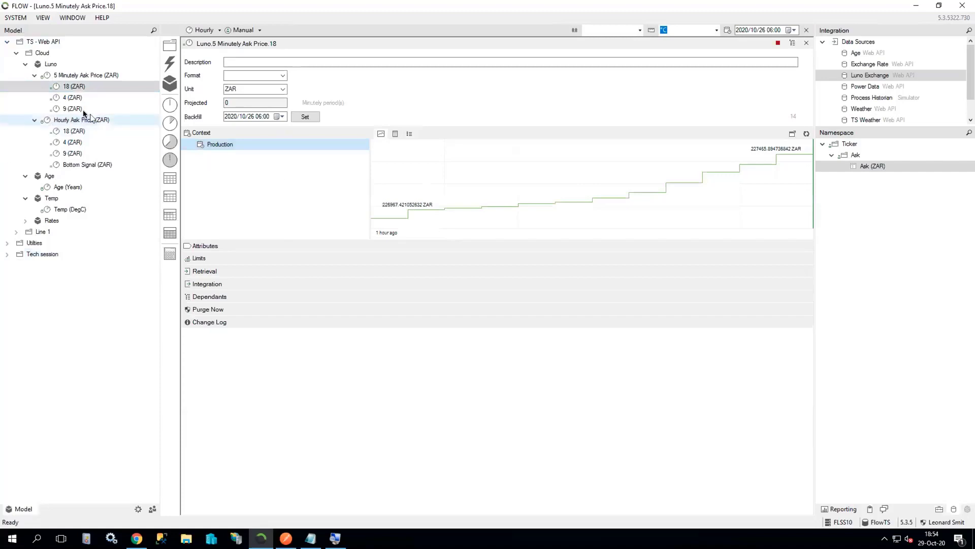
click(72, 98)
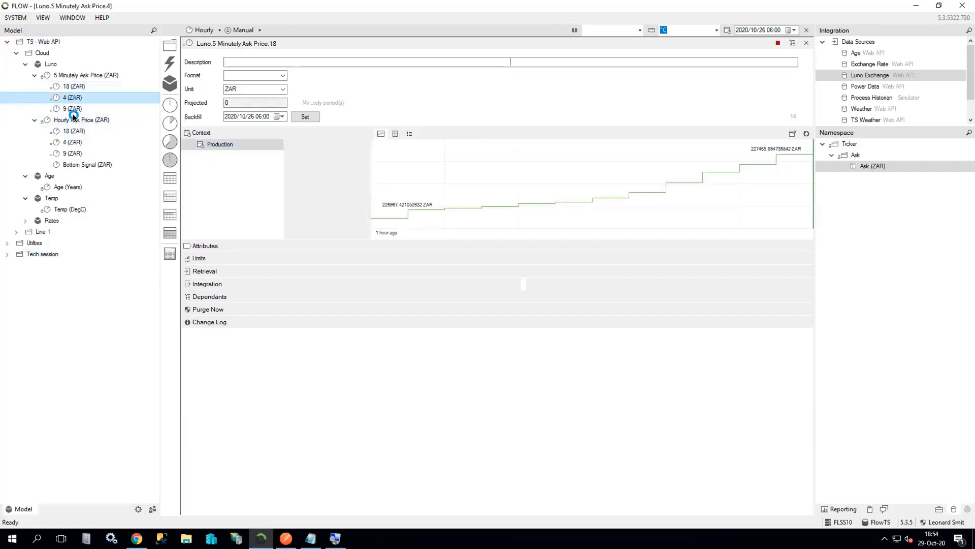
click(74, 109)
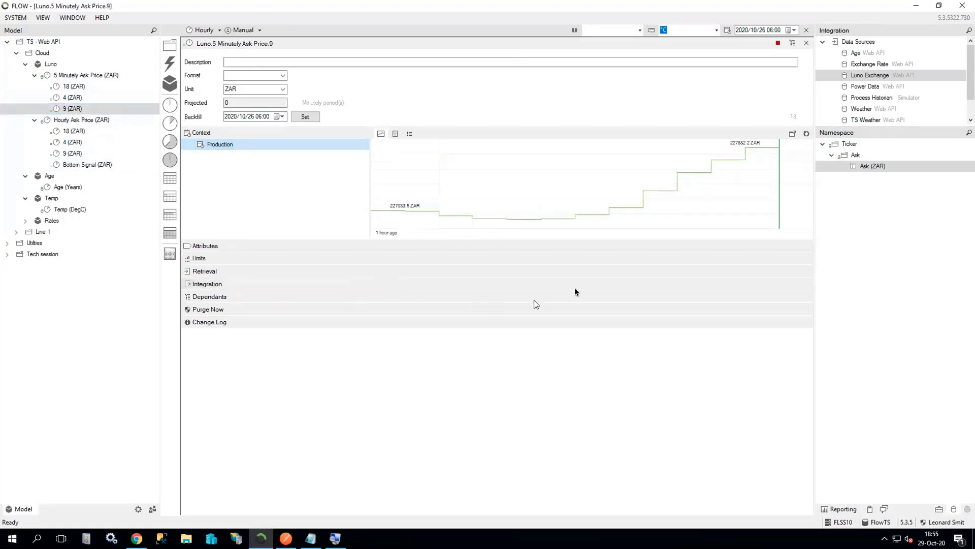
click(806, 43)
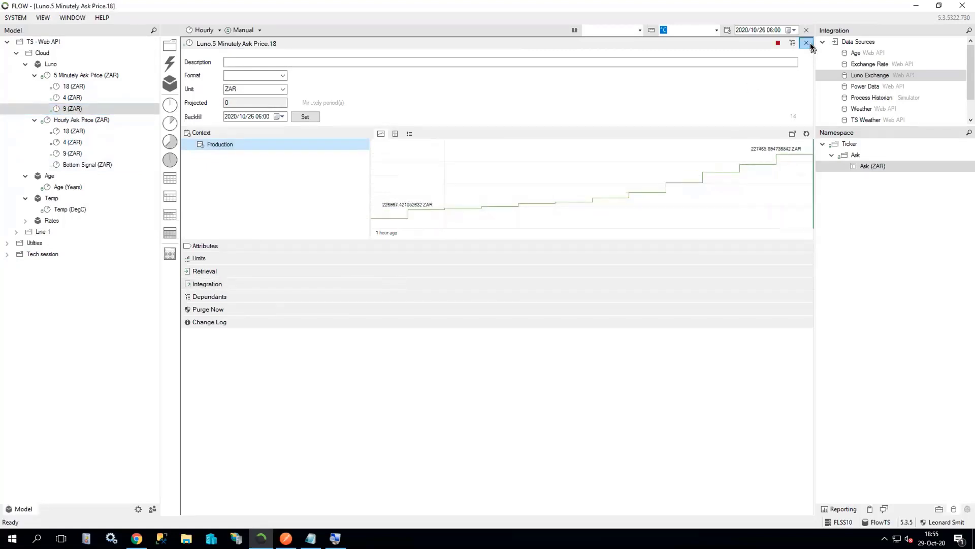
click(811, 44)
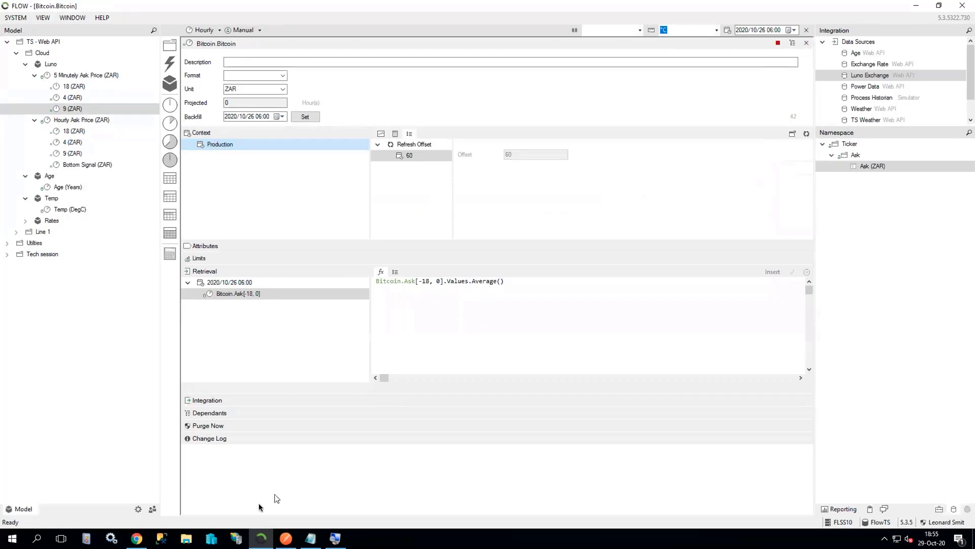
- Switch to the Luno ask price chart in Chrome and show only the Luno 5 Minutely Ask Price series
click(144, 542)
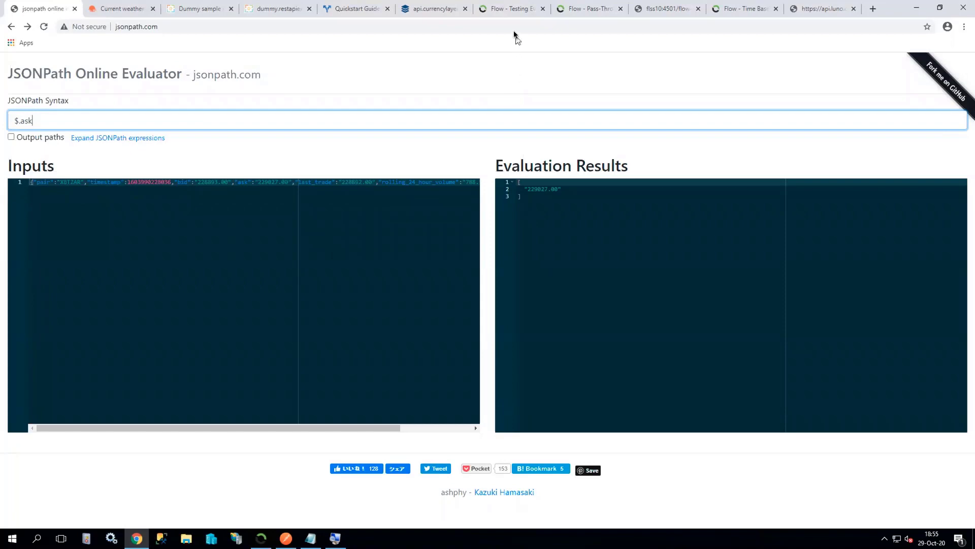
click(757, 11)
click(603, 90)
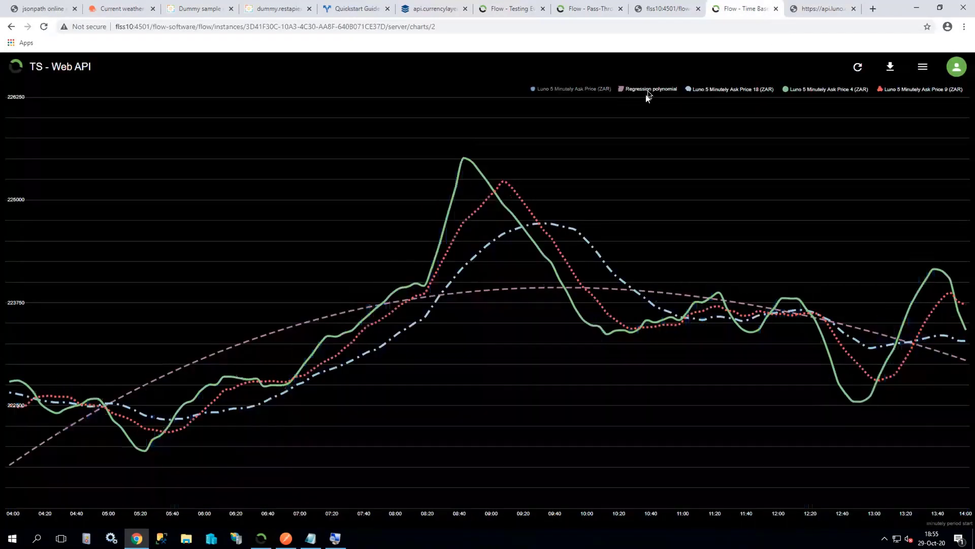
click(649, 92)
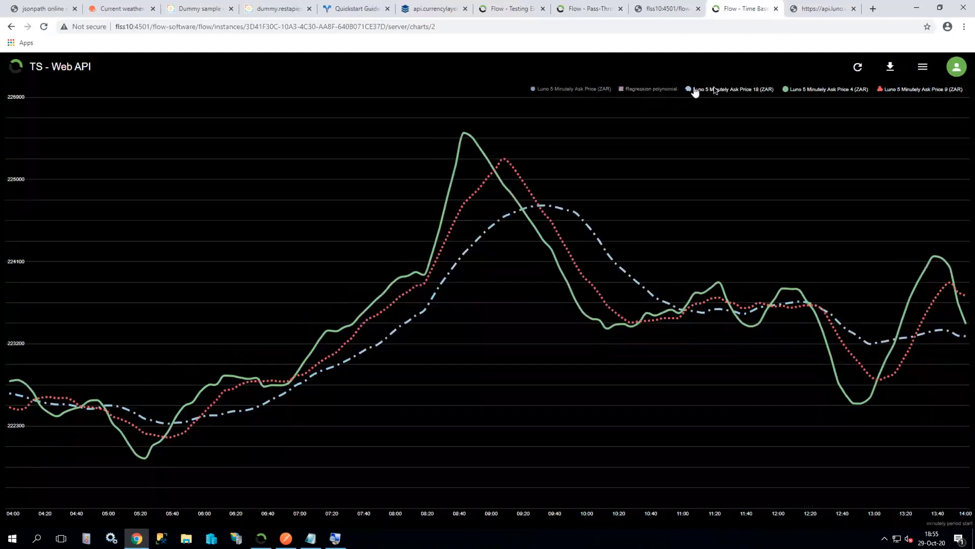
click(828, 92)
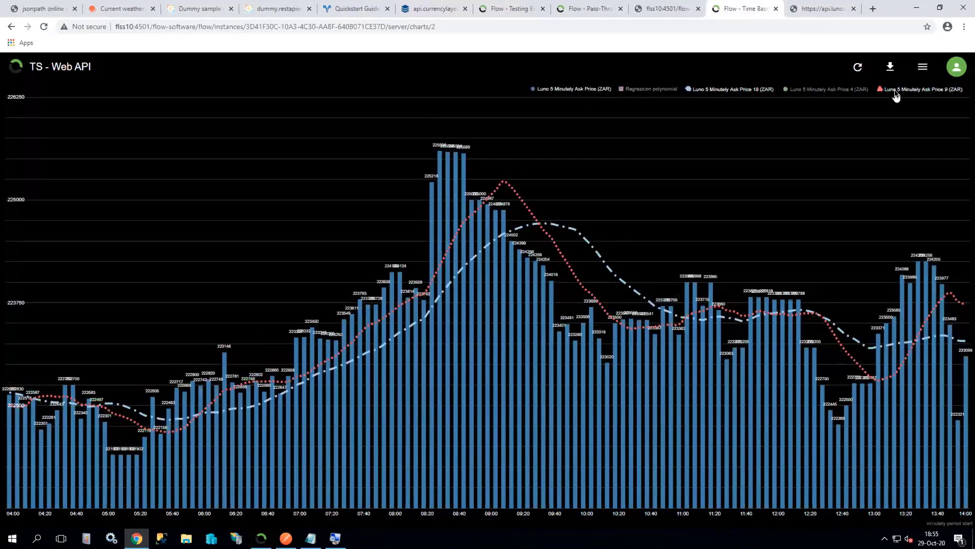
click(896, 94)
click(738, 95)
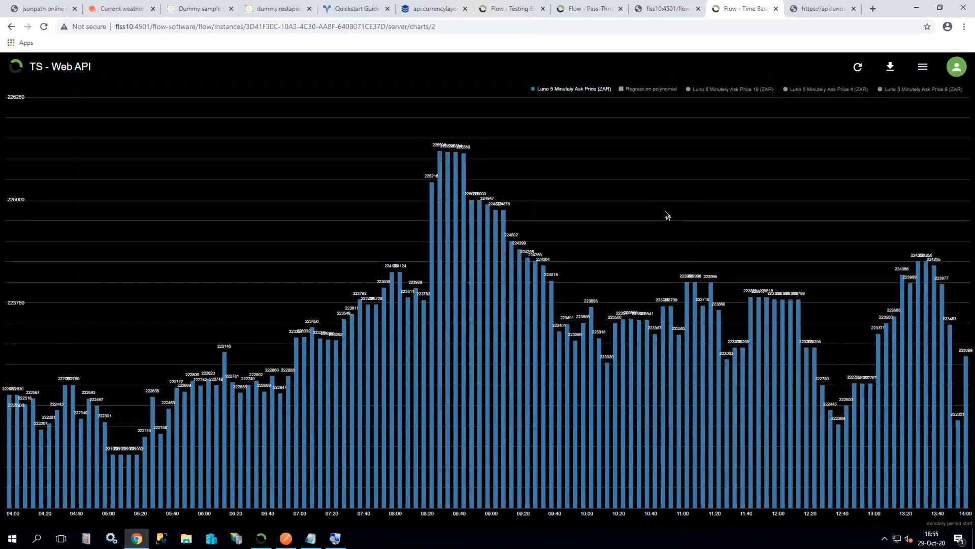
- Overlay the Ask Price 4, Ask Price 18 and Regression polynomial series on the price bars, briefly showing Ask Price 9 for comparison
click(811, 94)
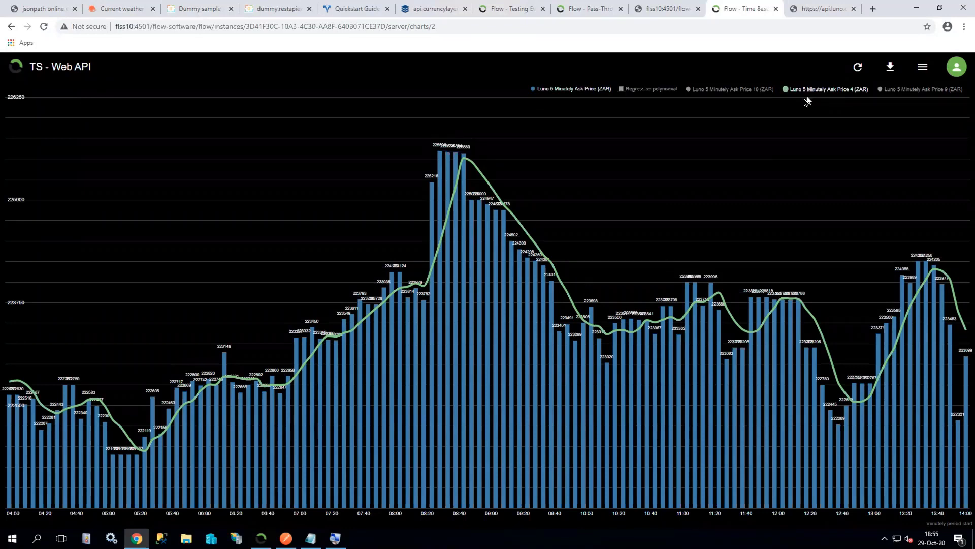
click(734, 95)
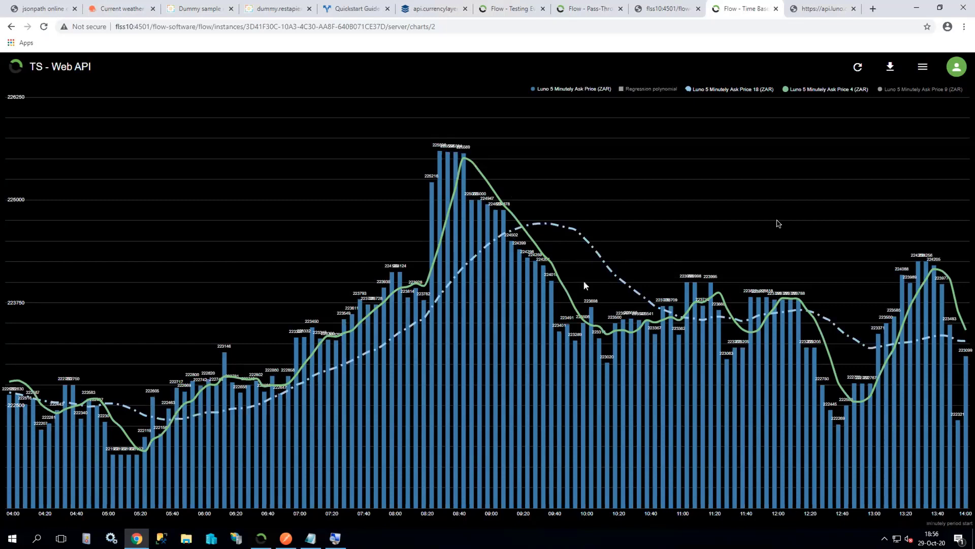
click(910, 95)
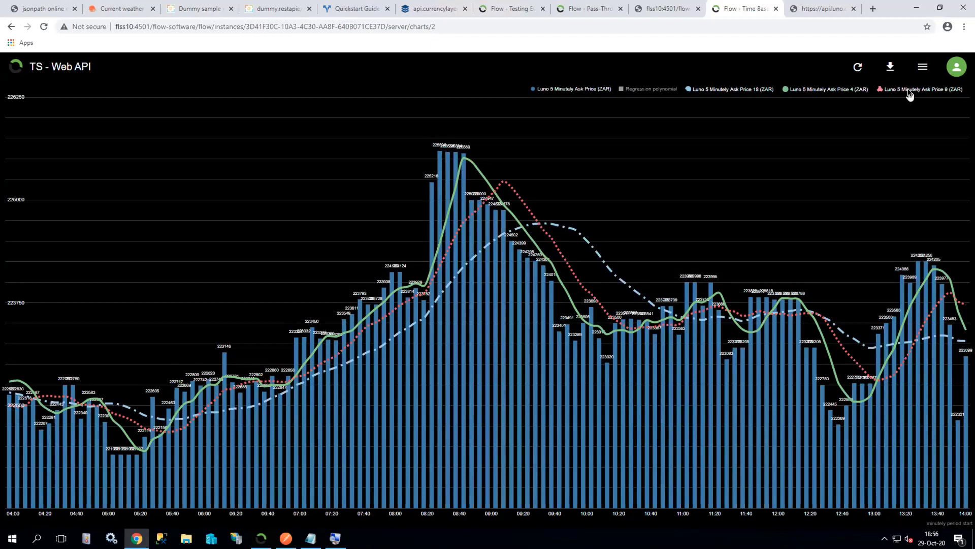
click(909, 94)
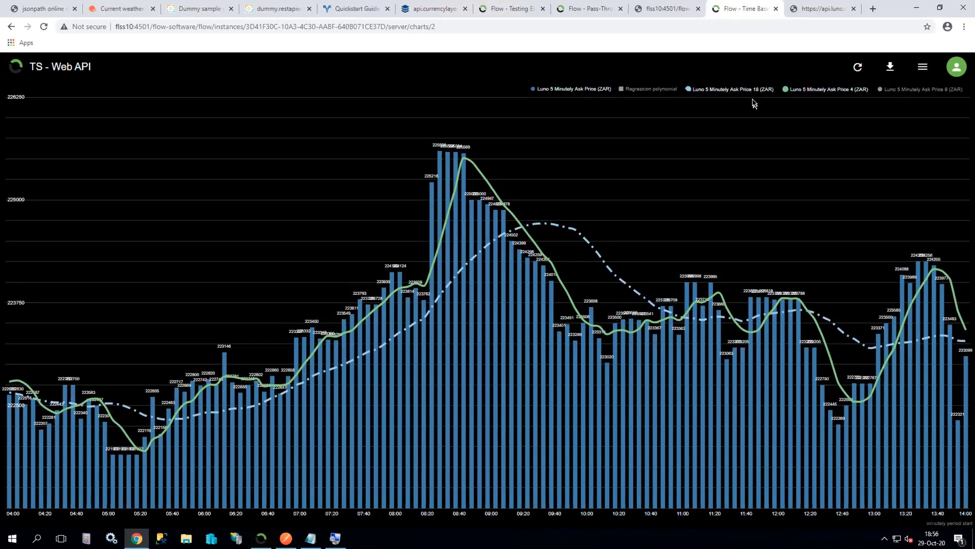
click(636, 94)
mouse_move(783, 313)
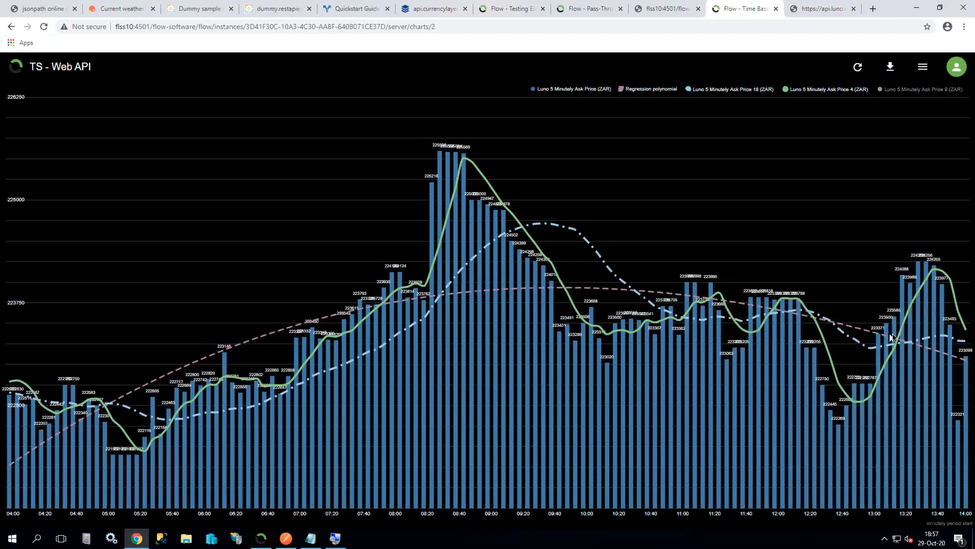